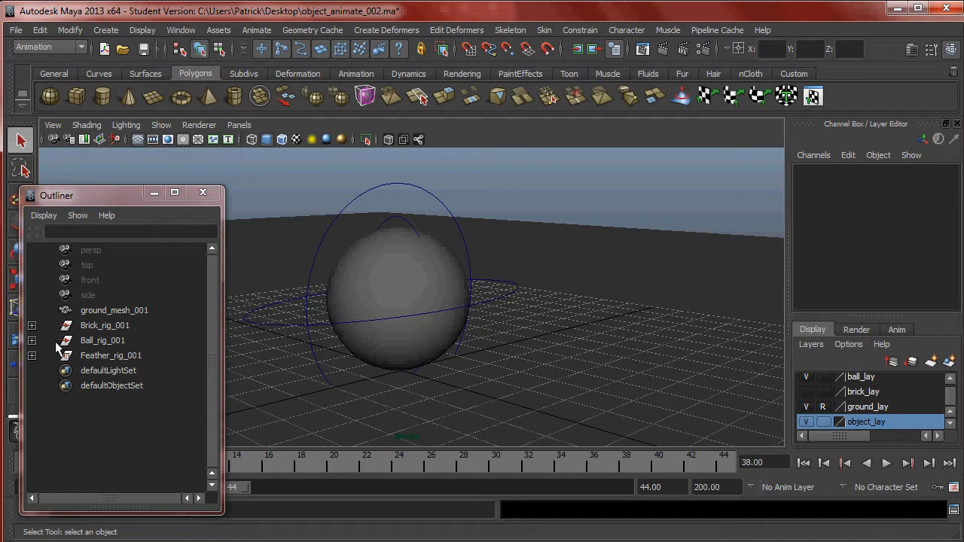
Lock the rotate and scale channels of translate_handle_001 in the ball rig.
{"action": "left_click", "coordinate": [91, 342]}
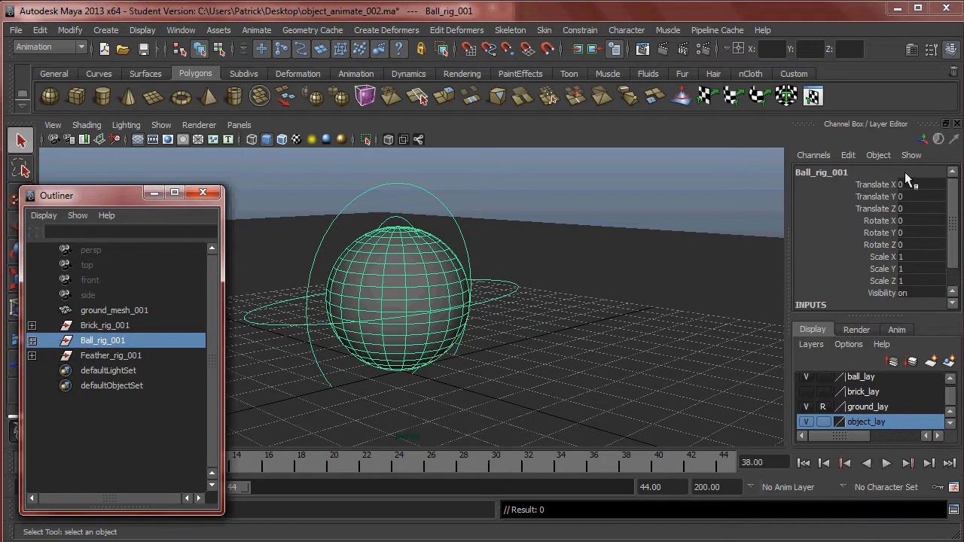
{"action": "left_click", "coordinate": [32, 342]}
{"action": "left_click", "coordinate": [113, 357]}
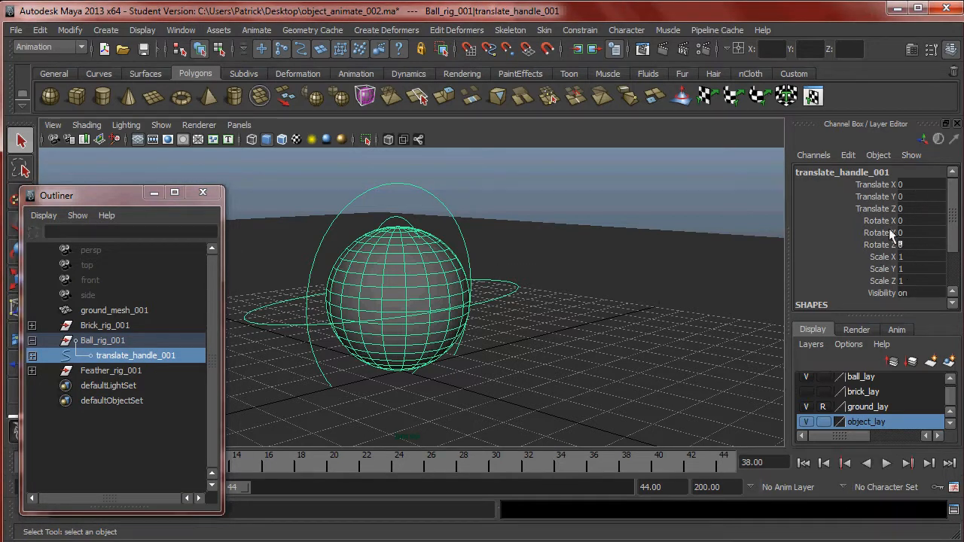
{"action": "left_click_drag", "start_coordinate": [880, 221], "coordinate": [883, 282]}
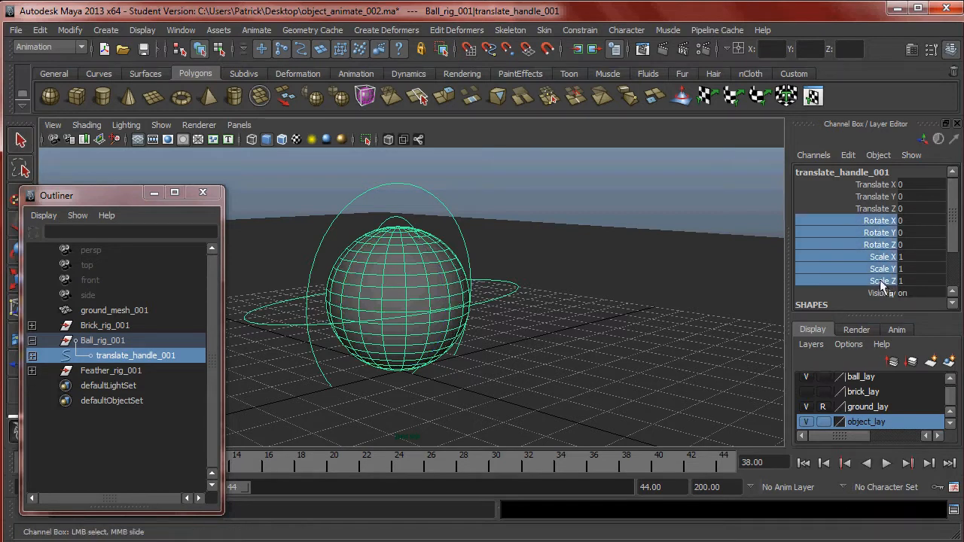
{"action": "right_click", "coordinate": [869, 241]}
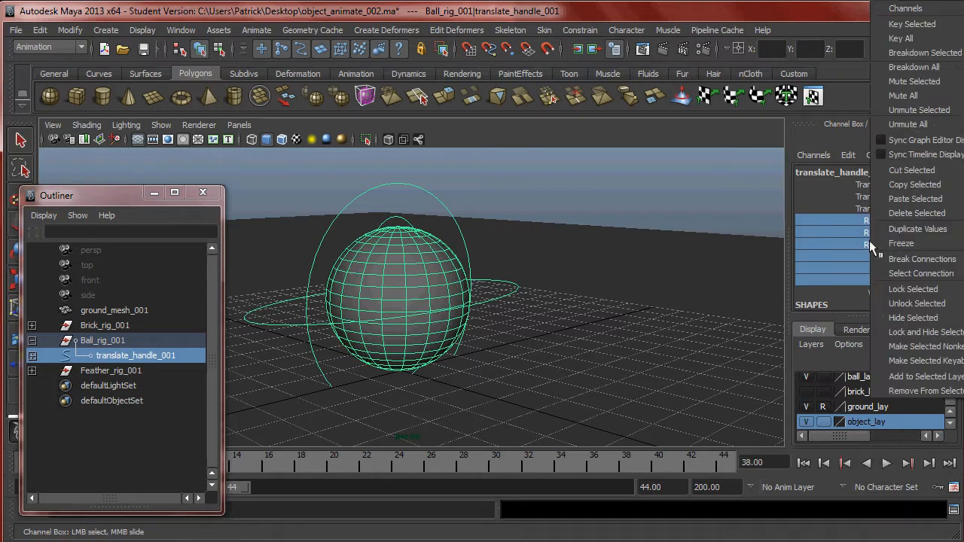
{"action": "mouse_move", "coordinate": [882, 243]}
{"action": "left_click", "coordinate": [886, 289]}
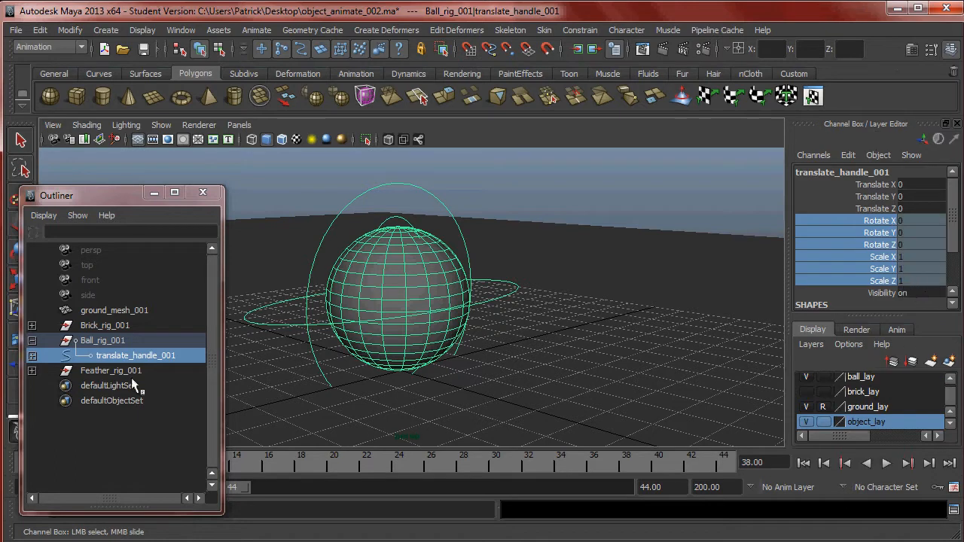
Lock the translate and scale channels of rotate_handle_001 under the ball's translate handle.
{"action": "left_click", "coordinate": [32, 356]}
{"action": "left_click", "coordinate": [169, 369]}
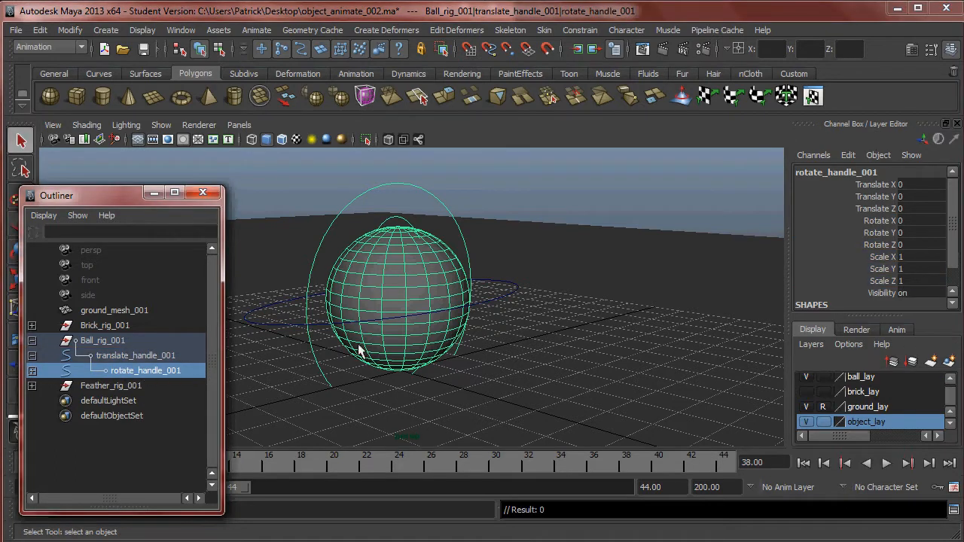
{"action": "left_click_drag", "start_coordinate": [474, 300], "coordinate": [505, 208], "text": "alt"}
{"action": "left_click_drag", "start_coordinate": [581, 226], "coordinate": [754, 222], "text": "alt"}
{"action": "left_click_drag", "start_coordinate": [875, 185], "coordinate": [877, 212]}
{"action": "right_click", "coordinate": [869, 203]}
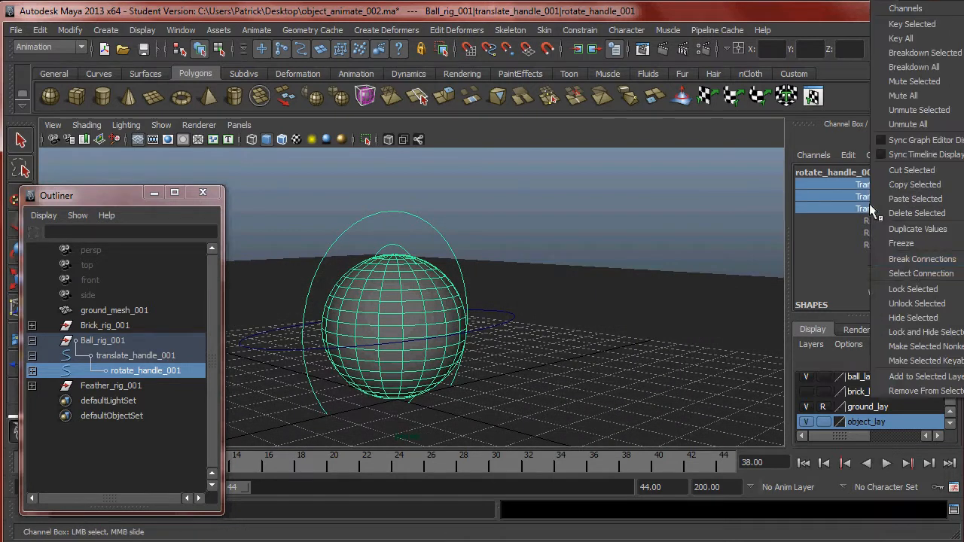
{"action": "left_click", "coordinate": [897, 289]}
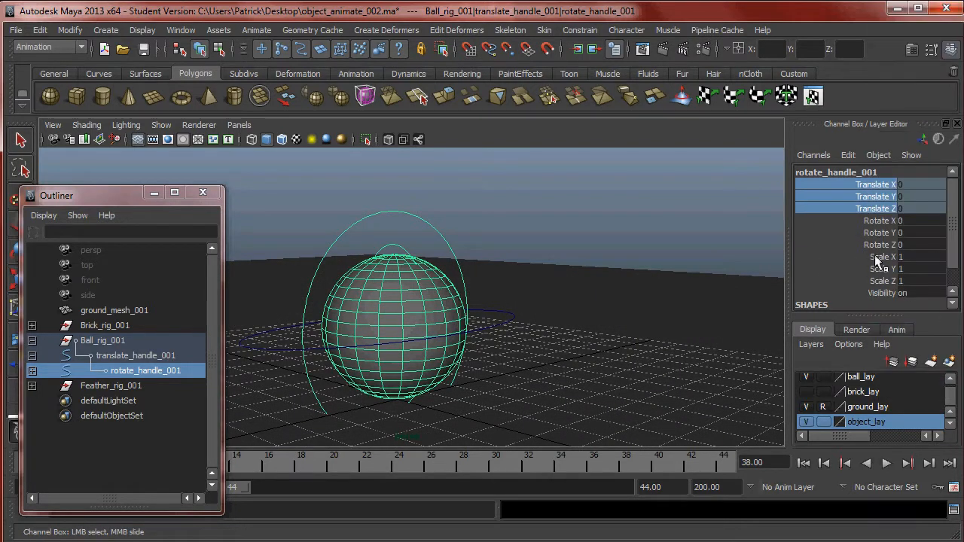
{"action": "left_click_drag", "start_coordinate": [875, 257], "coordinate": [878, 280]}
{"action": "right_click", "coordinate": [871, 263]}
{"action": "left_click", "coordinate": [904, 287]}
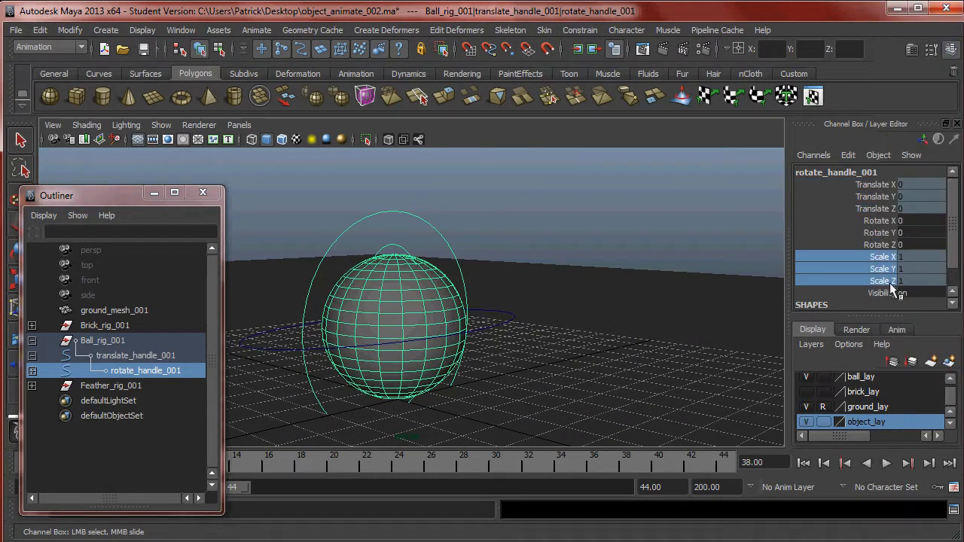
Lock the translate and rotate channels of scale_handle_001 under the ball's rotate handle.
{"action": "left_click", "coordinate": [32, 370]}
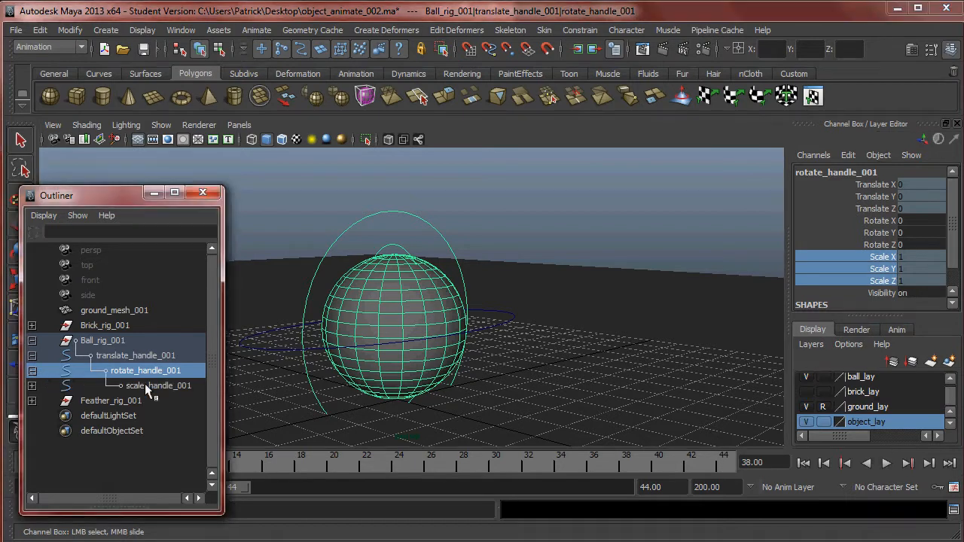
{"action": "left_click", "coordinate": [145, 384]}
{"action": "left_click_drag", "start_coordinate": [882, 186], "coordinate": [885, 245]}
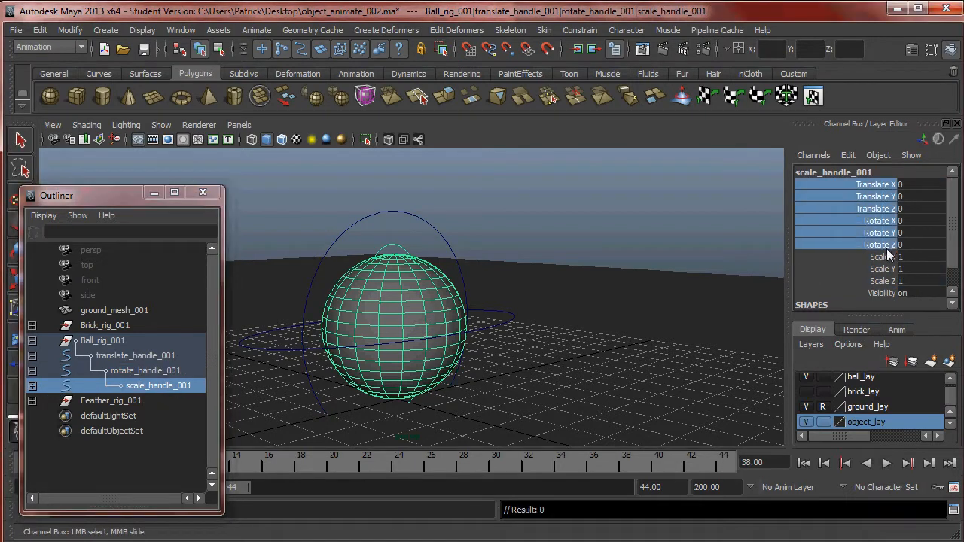
{"action": "right_click", "coordinate": [885, 246]}
{"action": "left_click", "coordinate": [918, 290]}
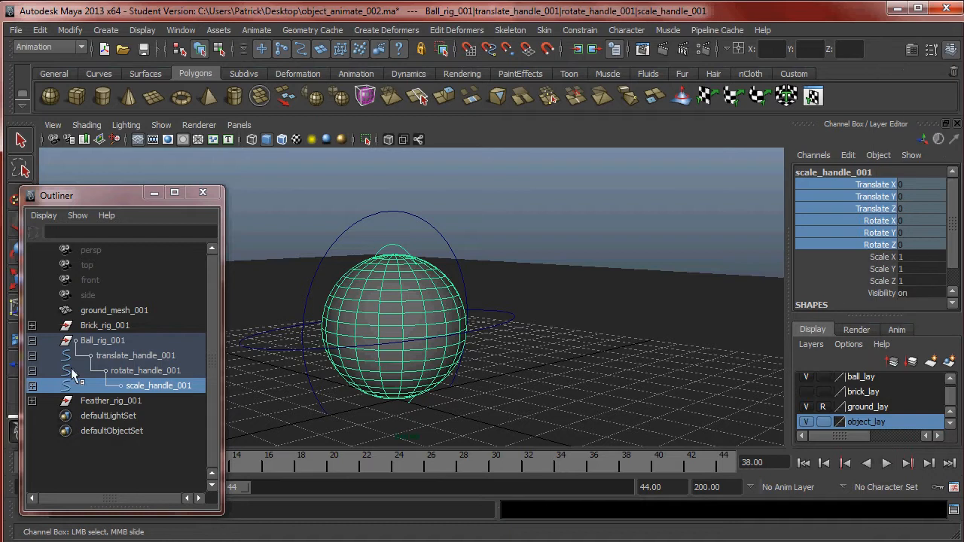
Lock all translate, rotate and scale channels of ball_mesh_001.
{"action": "left_click", "coordinate": [31, 386]}
{"action": "left_click", "coordinate": [163, 400]}
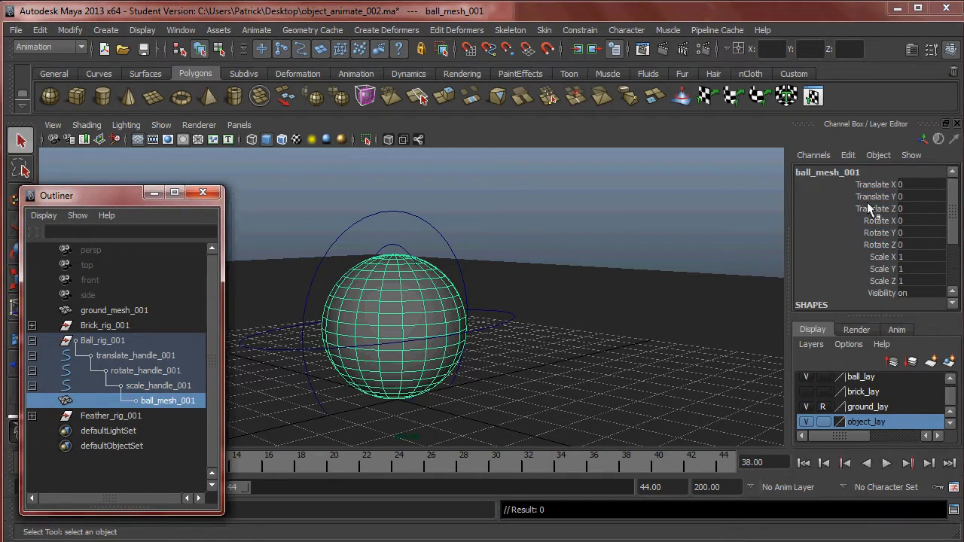
{"action": "left_click_drag", "start_coordinate": [875, 182], "coordinate": [882, 278]}
{"action": "right_click", "coordinate": [881, 272]}
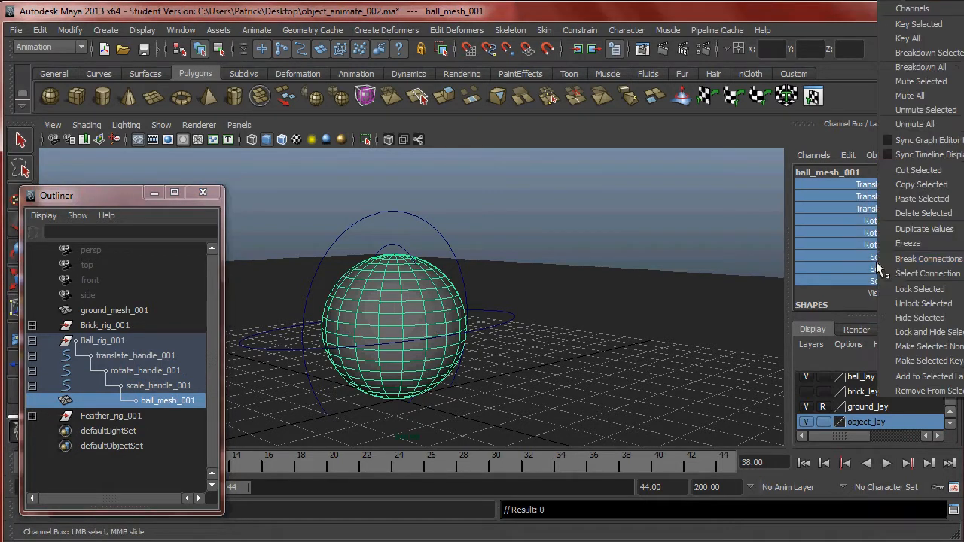
{"action": "left_click", "coordinate": [904, 289]}
Clear the selection and save the scene as a student version file.
{"action": "left_click", "coordinate": [512, 293]}
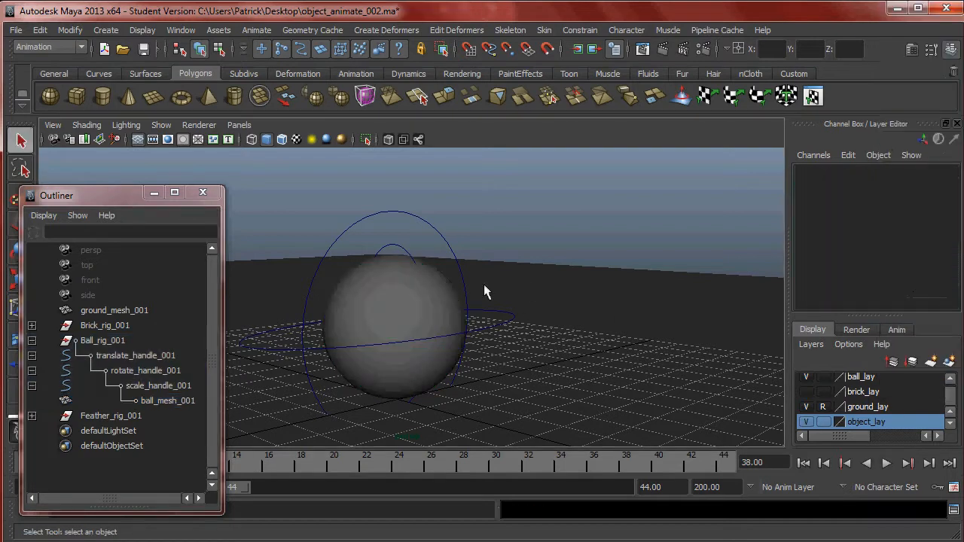
{"action": "left_click", "coordinate": [142, 48]}
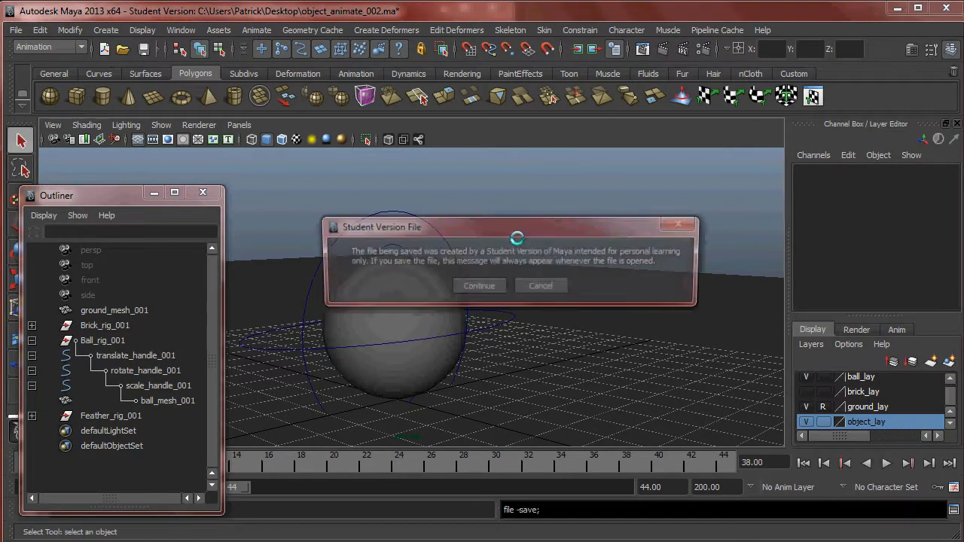
{"action": "left_click", "coordinate": [472, 288]}
{"action": "left_click_drag", "start_coordinate": [473, 292], "coordinate": [547, 273], "text": "alt"}
{"action": "middle_click_drag", "start_coordinate": [473, 289], "coordinate": [457, 338], "text": "alt"}
{"action": "right_click_drag", "start_coordinate": [457, 339], "coordinate": [480, 335], "text": "alt"}
{"action": "middle_click_drag", "start_coordinate": [479, 336], "coordinate": [509, 304], "text": "alt"}
{"action": "left_click", "coordinate": [487, 282]}
{"action": "middle_click_drag", "start_coordinate": [583, 278], "coordinate": [588, 258], "text": "alt"}
{"action": "mouse_move", "coordinate": [525, 255]}
{"action": "left_mouse_down", "text": "alt"}
{"action": "mouse_move", "coordinate": [550, 249]}
{"action": "mouse_move", "coordinate": [542, 249]}
{"action": "left_mouse_up", "text": "alt"}
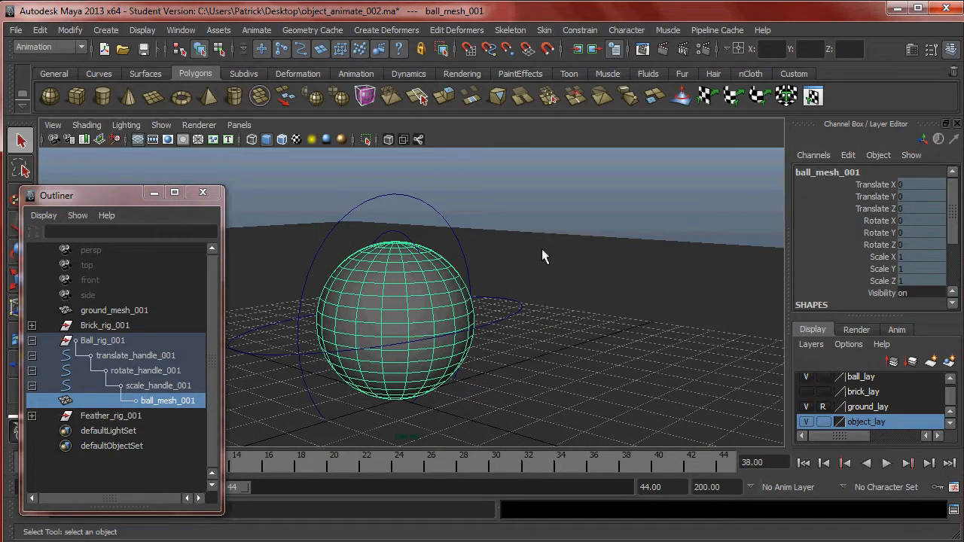
{"action": "middle_click_drag", "start_coordinate": [506, 256], "coordinate": [567, 240], "text": "alt"}
{"action": "right_click_drag", "start_coordinate": [565, 241], "coordinate": [512, 246], "text": "alt"}
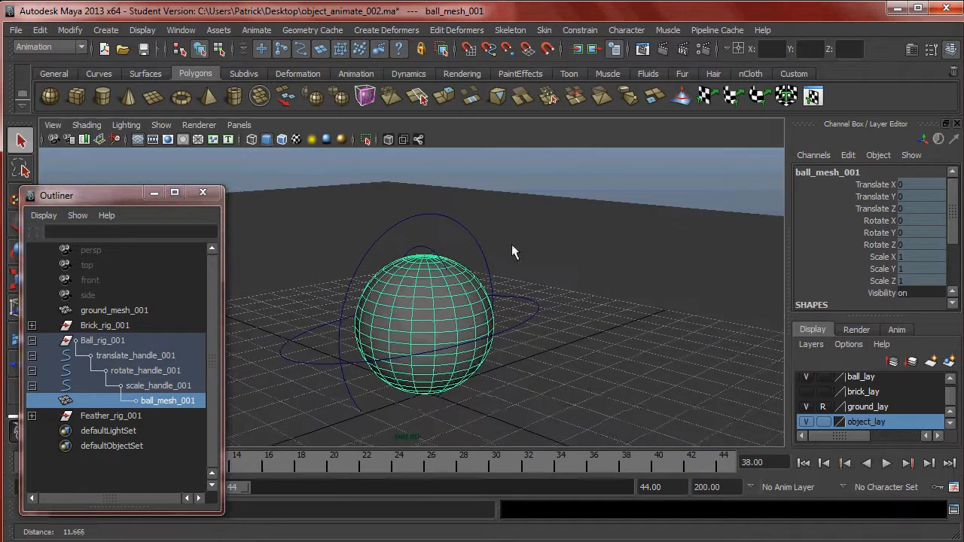
Open a widened Hypershade window and create a new Lambert material.
{"action": "left_click", "coordinate": [181, 30]}
{"action": "mouse_move", "coordinate": [213, 66]}
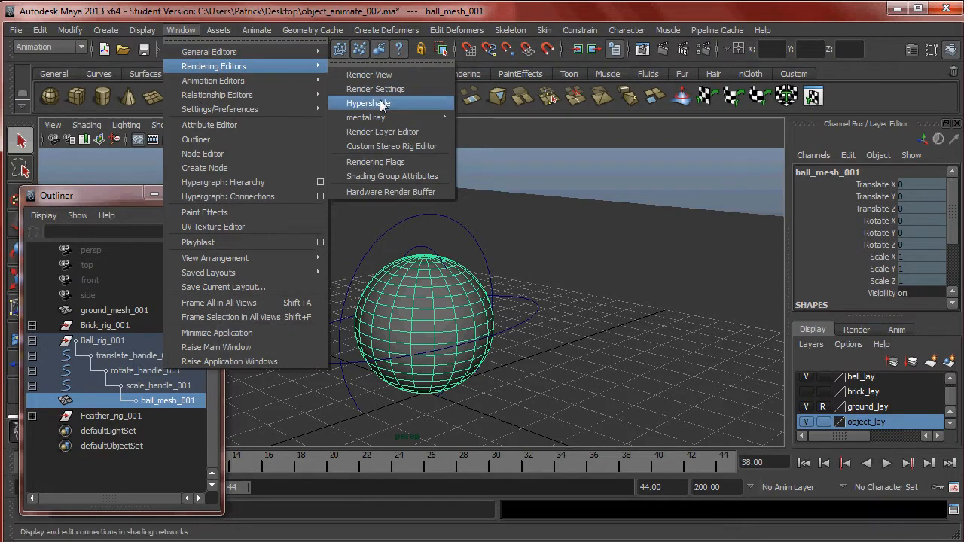
{"action": "mouse_move", "coordinate": [241, 71]}
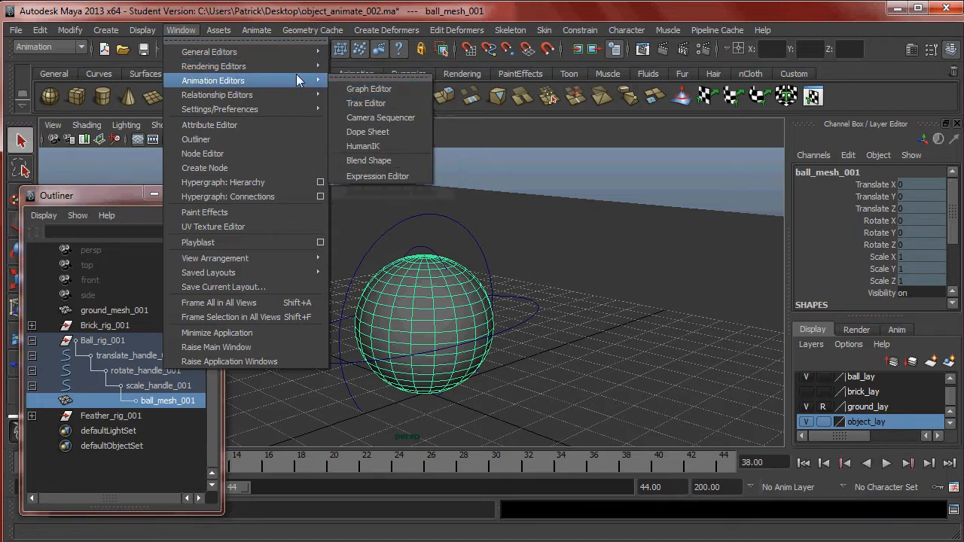
{"action": "left_click", "coordinate": [371, 104]}
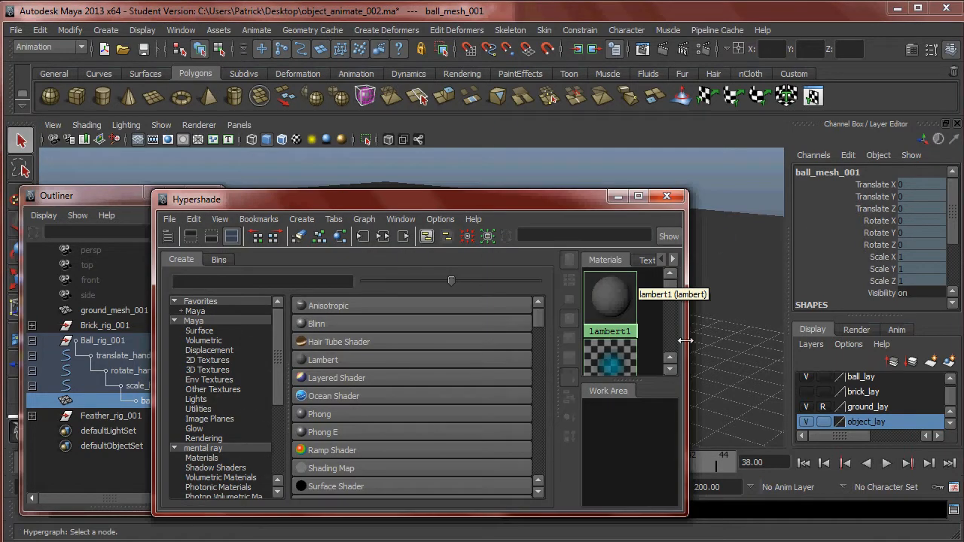
{"action": "left_click_drag", "start_coordinate": [690, 330], "coordinate": [933, 330]}
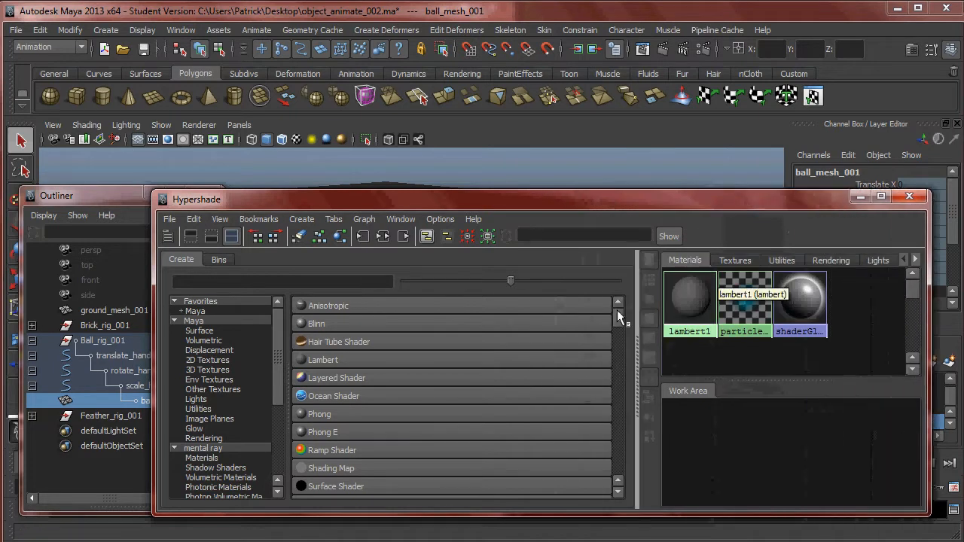
{"action": "left_click", "coordinate": [347, 359]}
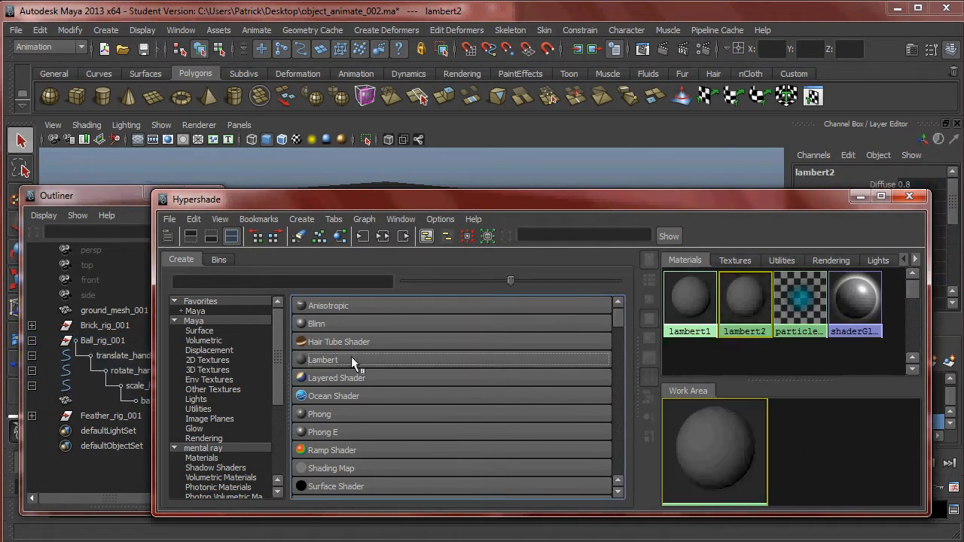
Rename the new Lambert material to ball_mat.
{"action": "double_click", "coordinate": [751, 301]}
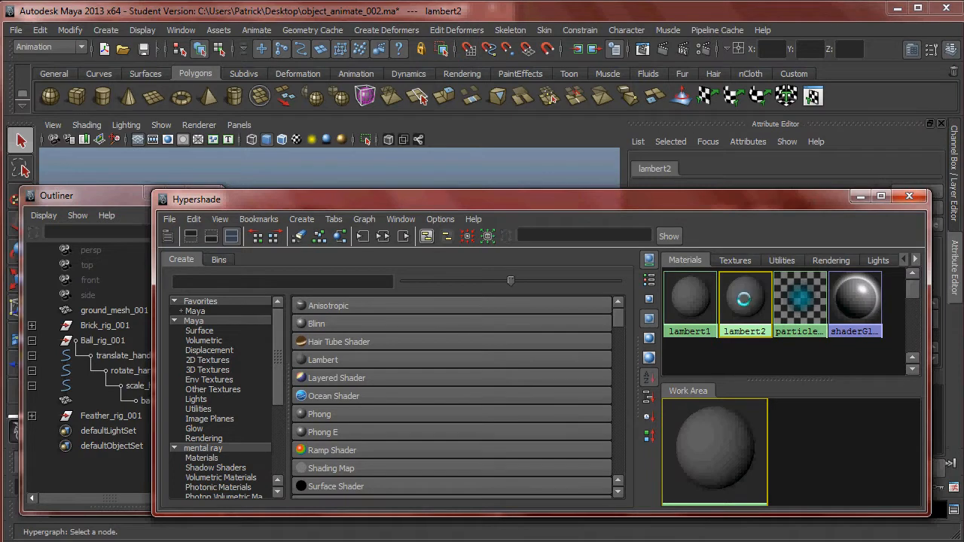
{"action": "left_click", "coordinate": [859, 198]}
{"action": "type", "text": "ball_mat"}
{"action": "key", "text": "Return"}
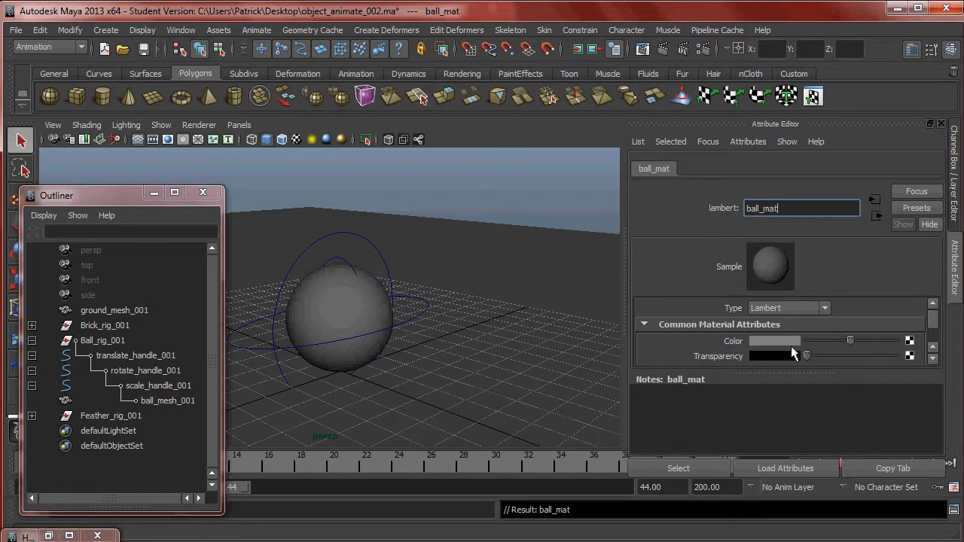
Map a Checker texture to the color of ball_mat.
{"action": "left_click", "coordinate": [910, 343]}
{"action": "left_click_drag", "start_coordinate": [470, 193], "coordinate": [391, 47]}
{"action": "left_click", "coordinate": [440, 130]}
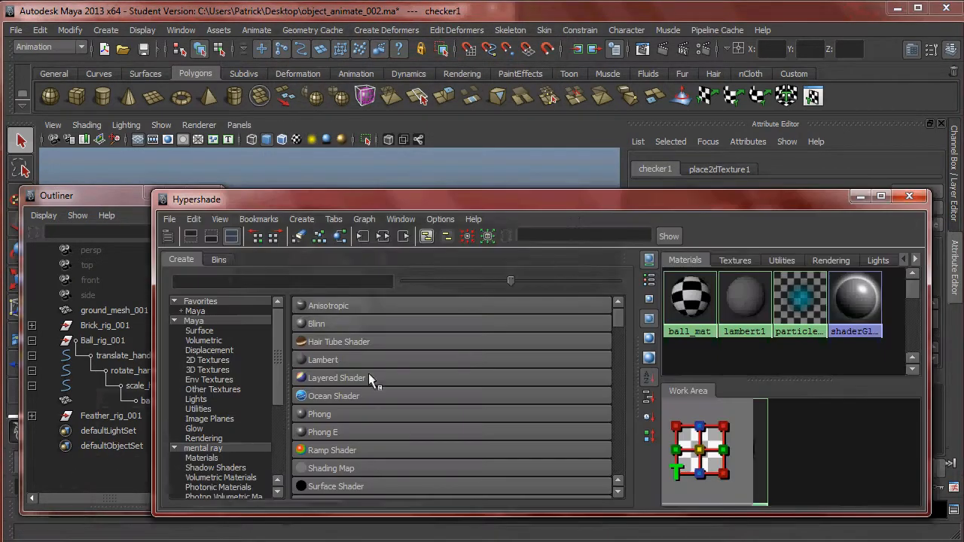
Assign ball_mat from Hypershade to the ball mesh in the viewport, and minimise Hypershade.
{"action": "left_click_drag", "start_coordinate": [574, 202], "coordinate": [818, 373]}
{"action": "middle_click_drag", "start_coordinate": [923, 460], "coordinate": [414, 339]}
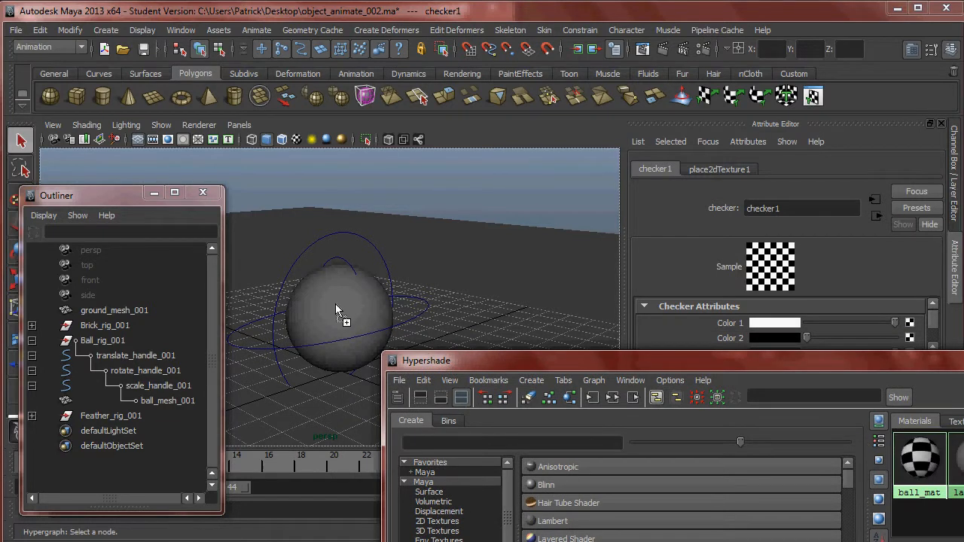
{"action": "middle_click_drag", "start_coordinate": [339, 309], "coordinate": [329, 300]}
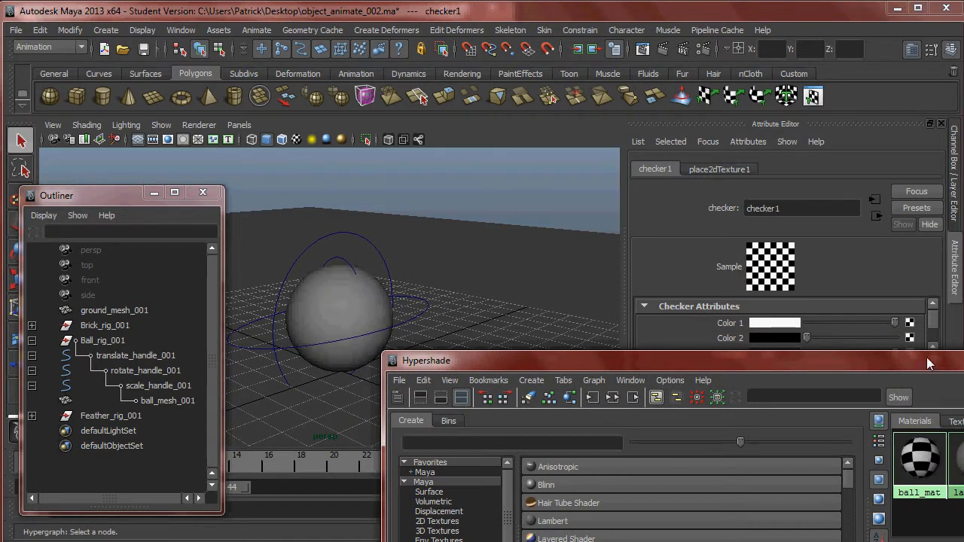
{"action": "left_click_drag", "start_coordinate": [928, 365], "coordinate": [618, 284]}
{"action": "left_click", "coordinate": [798, 286]}
Turn on textured display in the perspective view to show the checker pattern on the ball.
{"action": "left_click_drag", "start_coordinate": [498, 262], "coordinate": [486, 273], "text": "alt"}
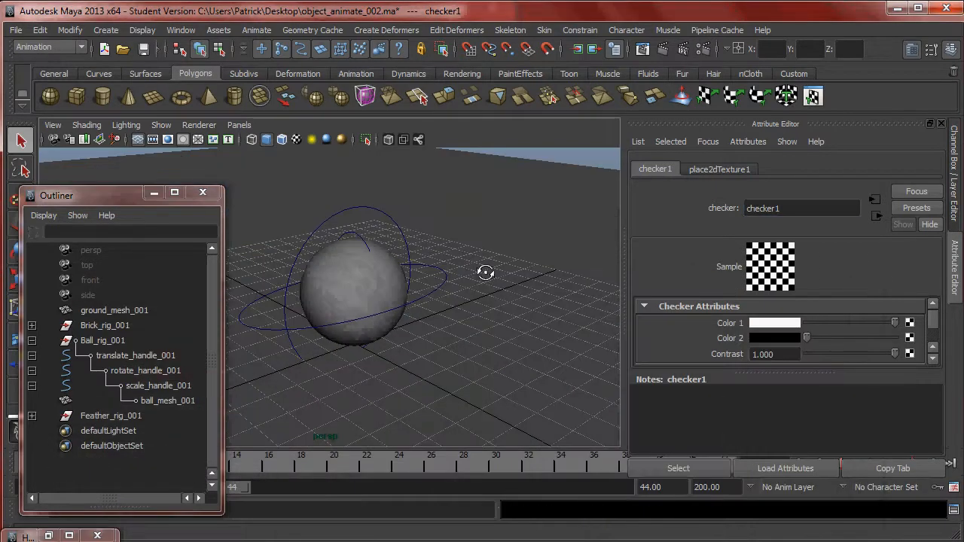
{"action": "key", "text": "6"}
{"action": "middle_click_drag", "start_coordinate": [422, 296], "coordinate": [383, 293], "text": "alt"}
{"action": "scroll", "coordinate": [384, 293], "scroll_direction": "down", "scroll_amount": 5}
{"action": "left_click_drag", "start_coordinate": [383, 293], "coordinate": [478, 310], "text": "alt"}
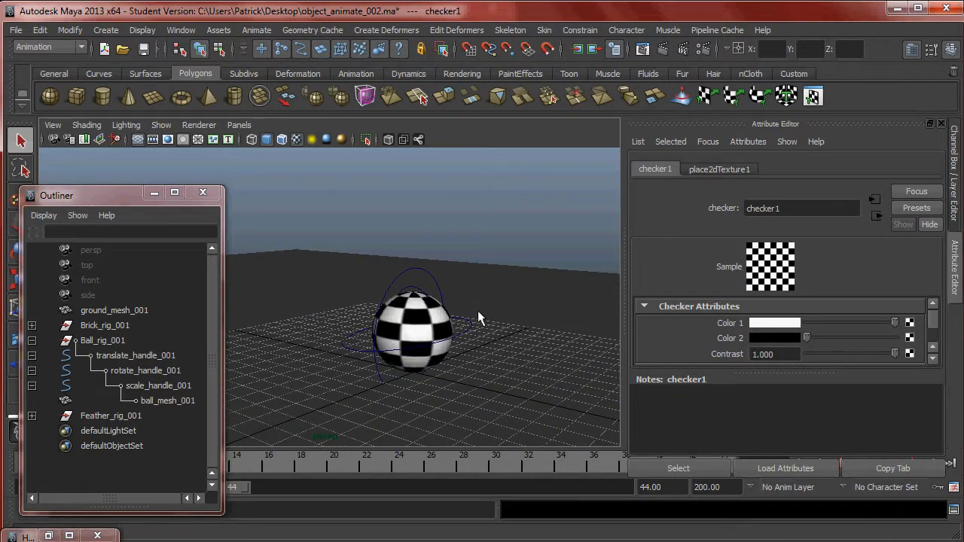
Switch the perspective view to wireframe, to smooth shading without textures, and back to textured display.
{"action": "key", "text": "4"}
{"action": "key", "text": "5"}
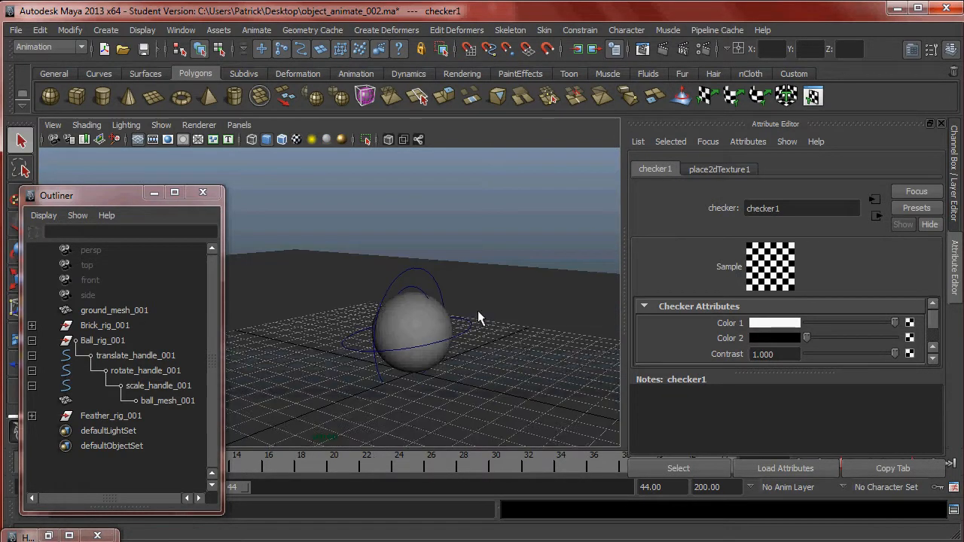
{"action": "mouse_move", "coordinate": [477, 306]}
{"action": "left_mouse_down", "text": "alt"}
{"action": "mouse_move", "coordinate": [435, 318]}
{"action": "mouse_move", "coordinate": [424, 350]}
{"action": "mouse_move", "coordinate": [474, 333]}
{"action": "mouse_move", "coordinate": [473, 343]}
{"action": "mouse_move", "coordinate": [419, 332]}
{"action": "mouse_move", "coordinate": [430, 369]}
{"action": "mouse_move", "coordinate": [432, 280]}
{"action": "mouse_move", "coordinate": [470, 359]}
{"action": "mouse_move", "coordinate": [480, 414]}
{"action": "mouse_move", "coordinate": [420, 317]}
{"action": "left_mouse_up", "text": "alt"}
{"action": "key", "text": "6"}
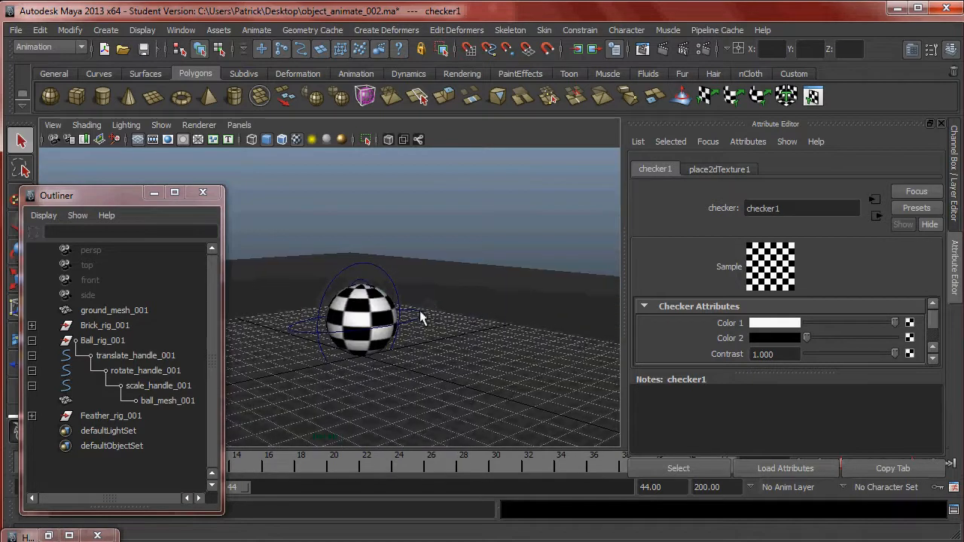
Close the Attribute Editor and minimise the Outliner to clear space around the viewport.
{"action": "left_click", "coordinate": [941, 123]}
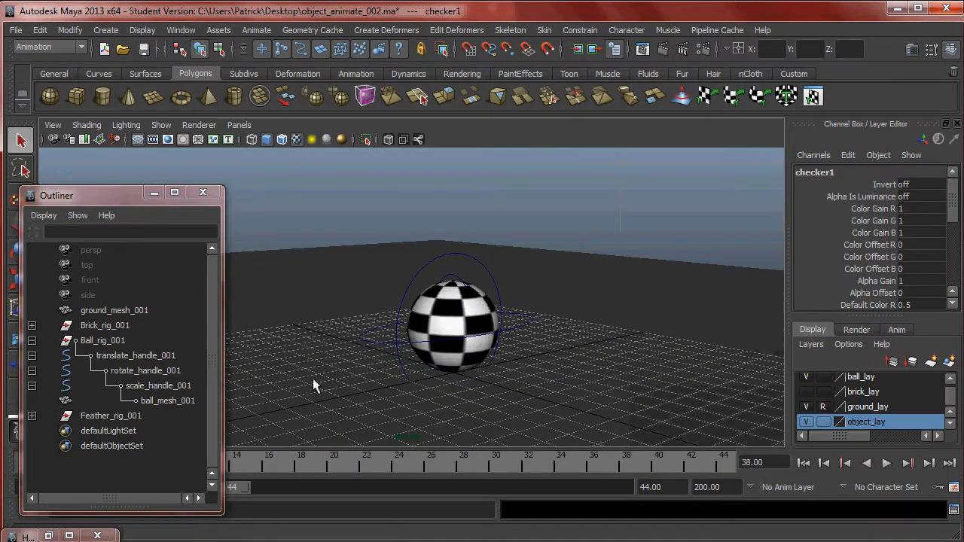
{"action": "left_click", "coordinate": [154, 192]}
{"action": "left_click_drag", "start_coordinate": [516, 315], "coordinate": [550, 332], "text": "alt"}
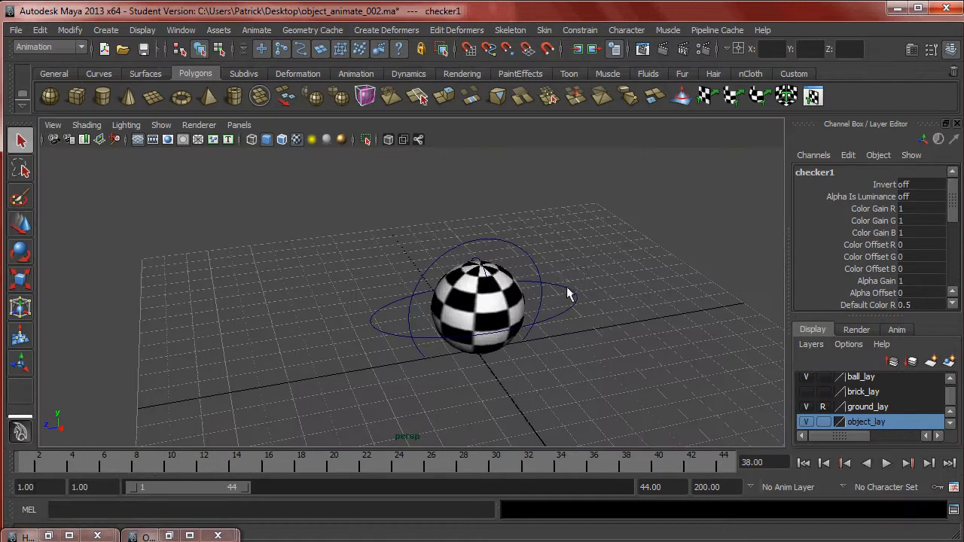
Move the ball's translate handle up and to one side of the origin, to about Y 6.4 and Z 9.4.
{"action": "left_click", "coordinate": [569, 281]}
{"action": "middle_click_drag", "start_coordinate": [638, 322], "coordinate": [582, 387], "text": "alt"}
{"action": "left_click_drag", "start_coordinate": [582, 393], "coordinate": [284, 301], "text": "alt"}
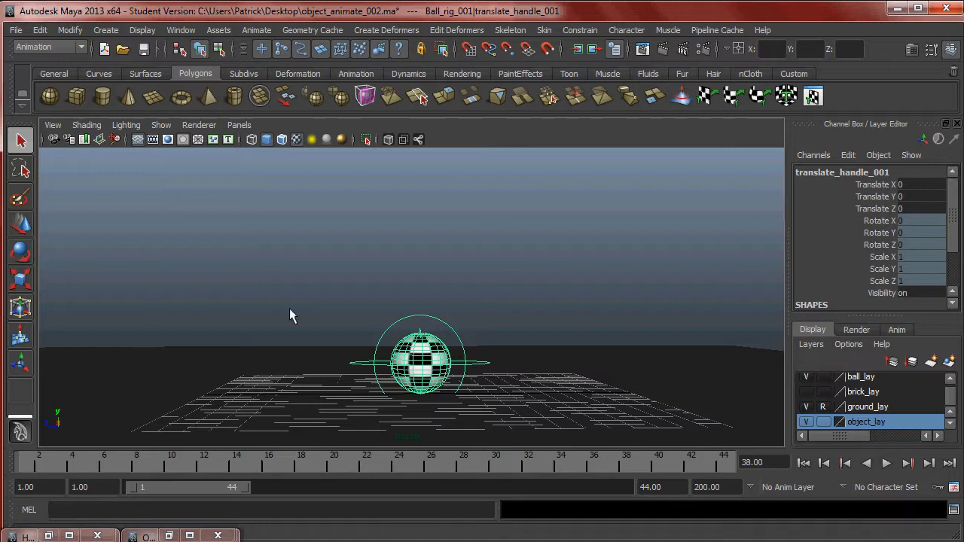
{"action": "left_click_drag", "start_coordinate": [564, 339], "coordinate": [473, 340], "text": "alt"}
{"action": "key", "text": "w"}
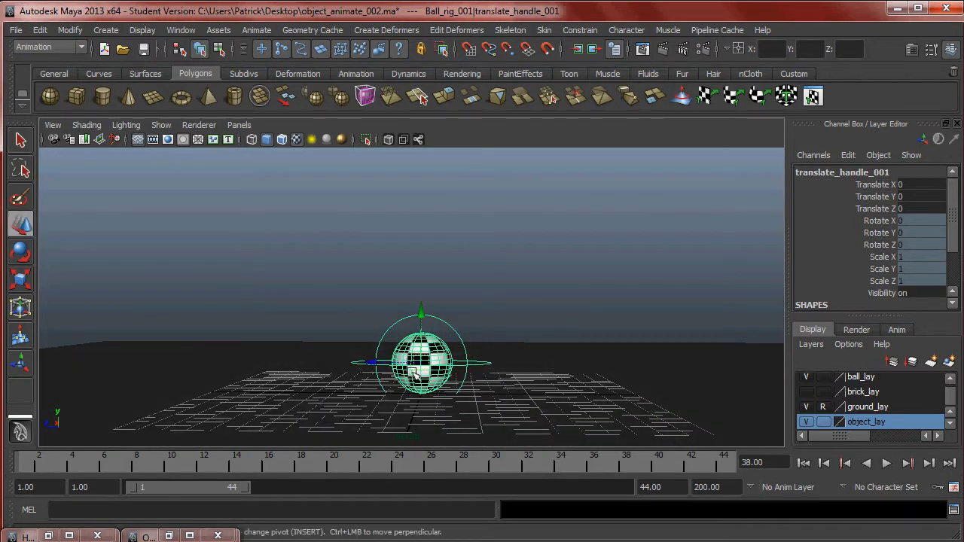
{"action": "left_click_drag", "start_coordinate": [422, 363], "coordinate": [281, 256]}
{"action": "left_click_drag", "start_coordinate": [327, 274], "coordinate": [376, 388], "text": "alt"}
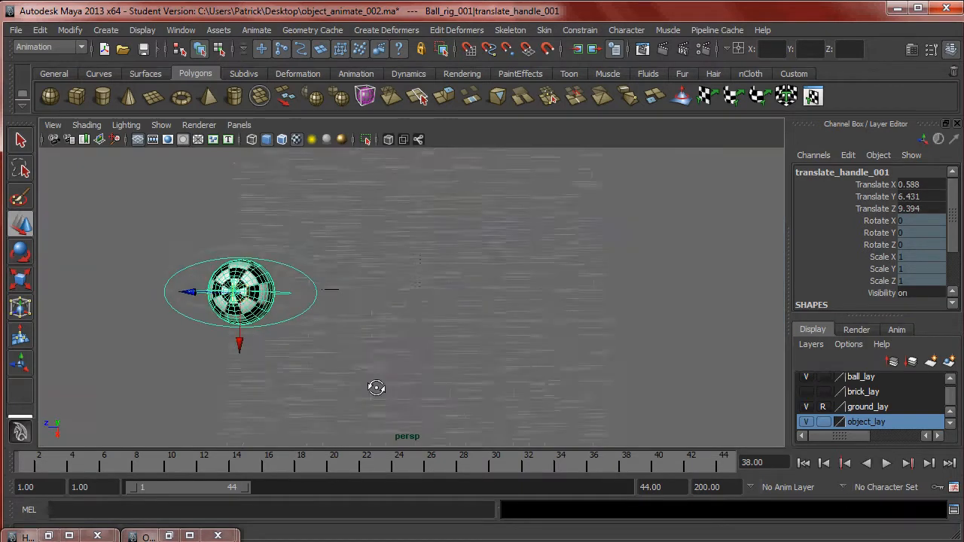
Set Translate X of the translate handle to 0.
{"action": "left_click", "coordinate": [921, 185]}
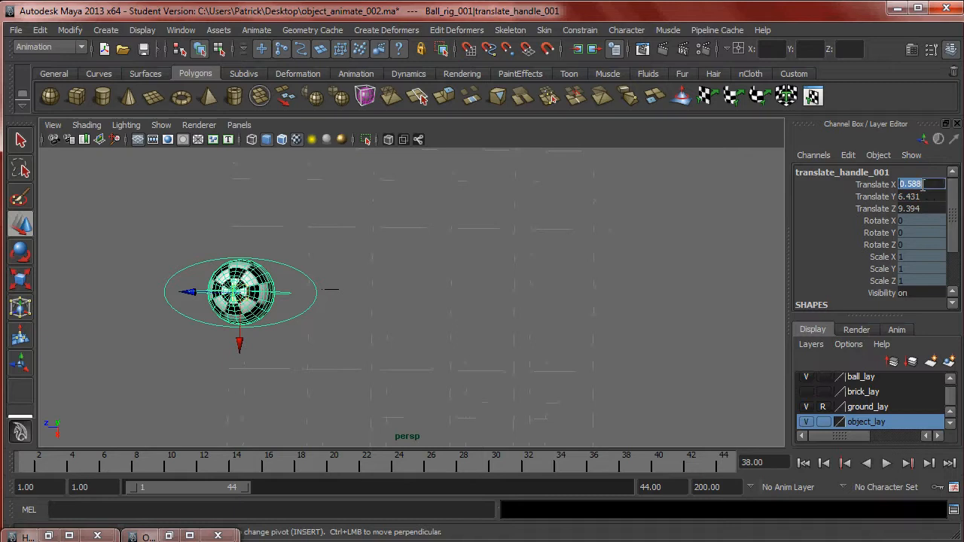
{"action": "type", "text": "0"}
{"action": "key", "text": "Return"}
Adjust the ball's starting position with the translate handle to about Y 7.55 and Z 9.61.
{"action": "left_click_drag", "start_coordinate": [431, 355], "coordinate": [189, 246], "text": "alt"}
{"action": "left_click_drag", "start_coordinate": [357, 295], "coordinate": [389, 264], "text": "alt"}
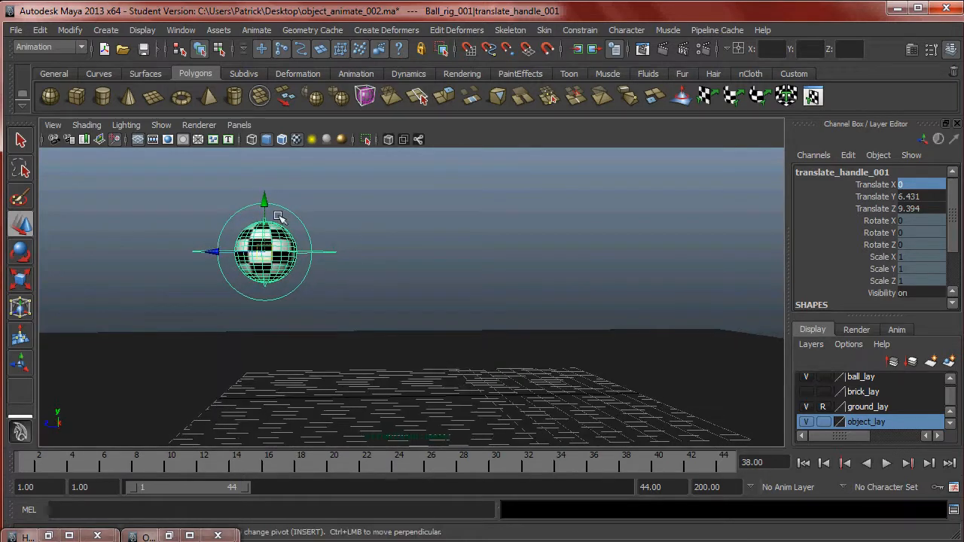
{"action": "left_click_drag", "start_coordinate": [269, 211], "coordinate": [270, 224]}
{"action": "left_click_drag", "start_coordinate": [500, 326], "coordinate": [287, 299], "text": "alt"}
{"action": "left_click_drag", "start_coordinate": [216, 261], "coordinate": [225, 253]}
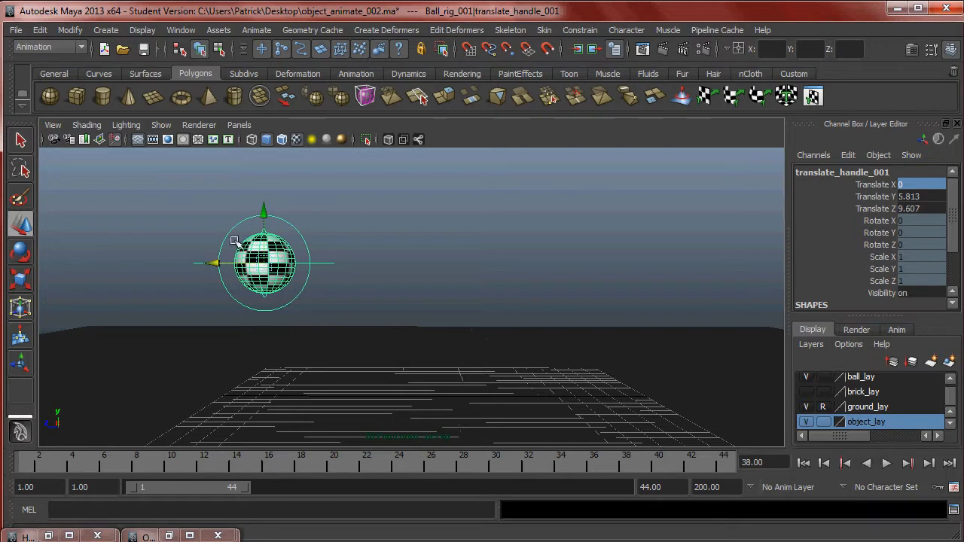
{"action": "left_click_drag", "start_coordinate": [264, 216], "coordinate": [262, 202]}
{"action": "left_click_drag", "start_coordinate": [342, 296], "coordinate": [349, 276], "text": "alt"}
{"action": "left_click_drag", "start_coordinate": [267, 199], "coordinate": [267, 174]}
{"action": "left_click_drag", "start_coordinate": [400, 316], "coordinate": [413, 324], "text": "alt"}
Go to frame 1 and set a key on the ball's translate handle.
{"action": "left_click_drag", "start_coordinate": [110, 464], "coordinate": [21, 463]}
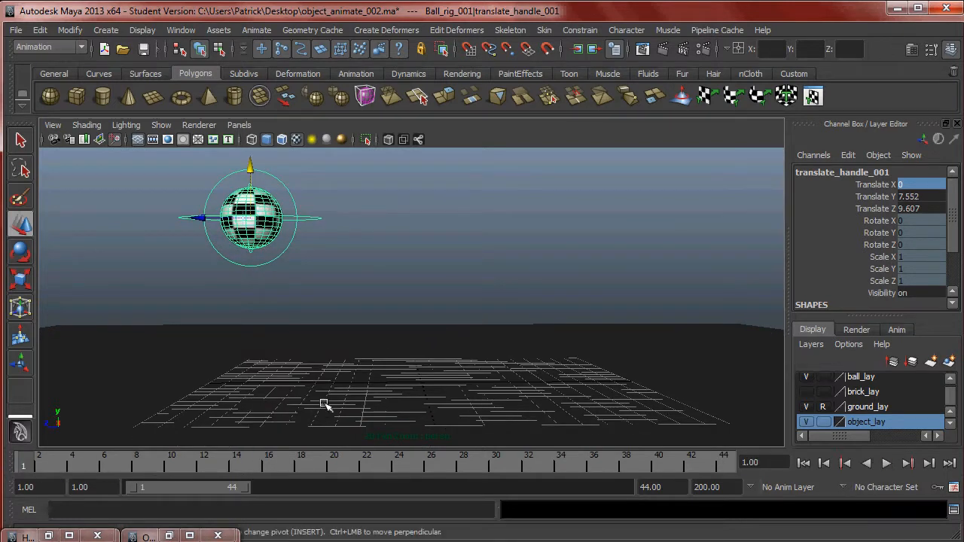
{"action": "left_click_drag", "start_coordinate": [342, 258], "coordinate": [369, 293], "text": "alt"}
{"action": "left_click", "coordinate": [319, 210]}
{"action": "left_click", "coordinate": [316, 219]}
{"action": "key", "text": "s"}
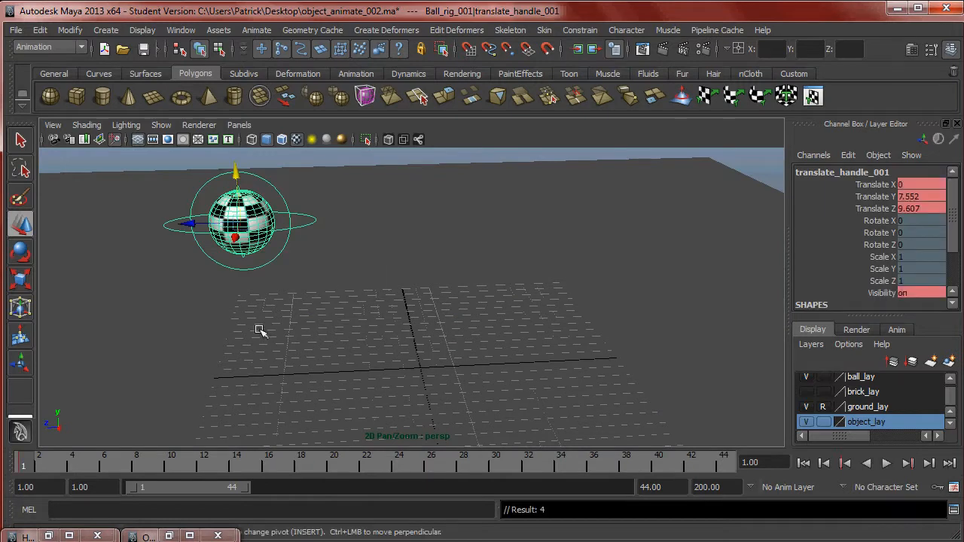
Set keys at frame 1 on the rotate handle and on the scale handle.
{"action": "left_click", "coordinate": [323, 219]}
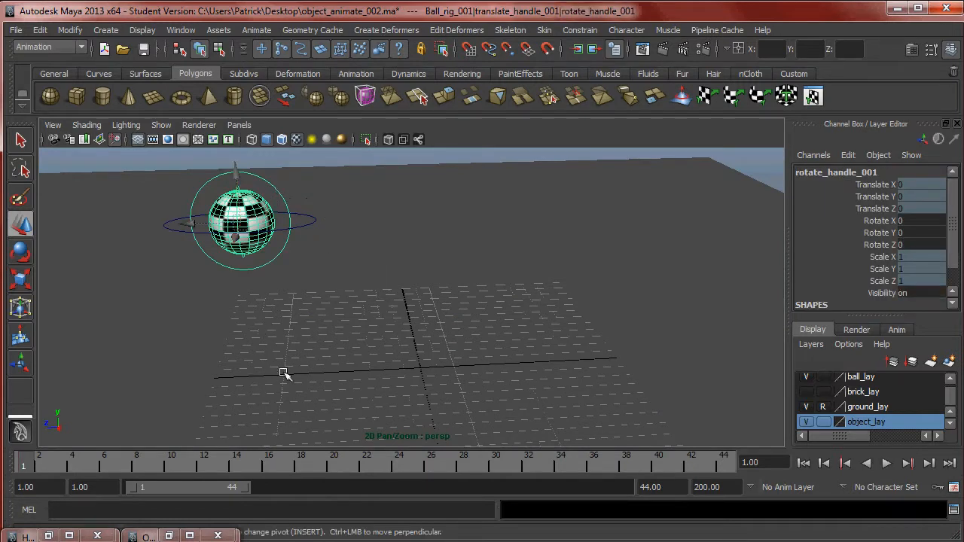
{"action": "key", "text": "s"}
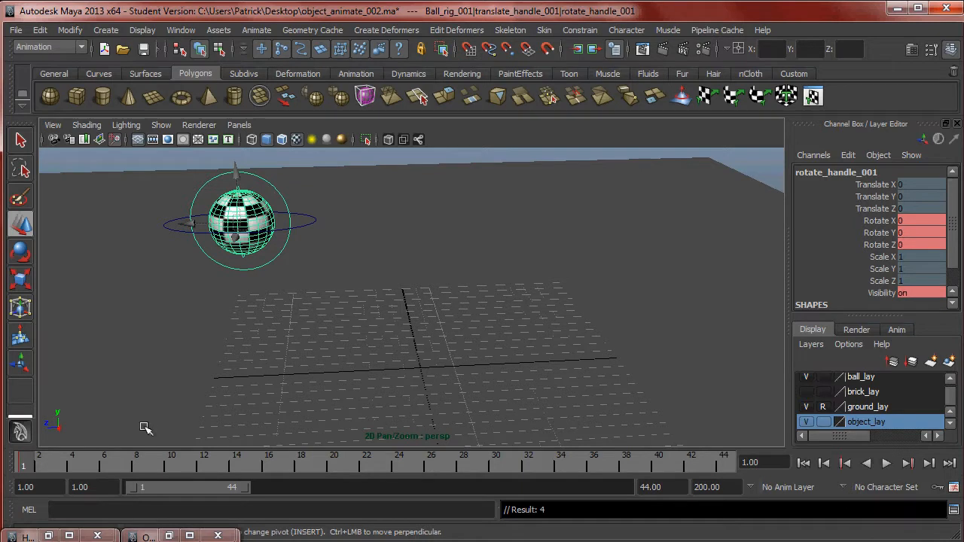
{"action": "left_click_drag", "start_coordinate": [405, 333], "coordinate": [383, 203], "text": "alt"}
{"action": "left_click", "coordinate": [384, 204]}
{"action": "left_click_drag", "start_coordinate": [348, 232], "coordinate": [302, 212], "text": "alt"}
{"action": "left_click", "coordinate": [303, 215]}
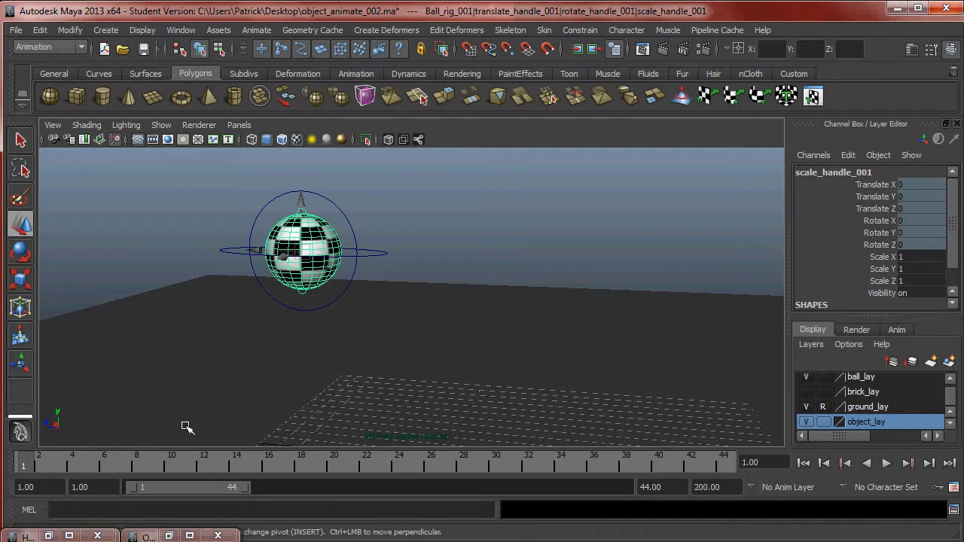
{"action": "key", "text": "s"}
{"action": "mouse_move", "coordinate": [31, 461]}
{"action": "left_mouse_down"}
{"action": "mouse_move", "coordinate": [45, 470]}
{"action": "mouse_move", "coordinate": [27, 465]}
{"action": "left_mouse_up"}
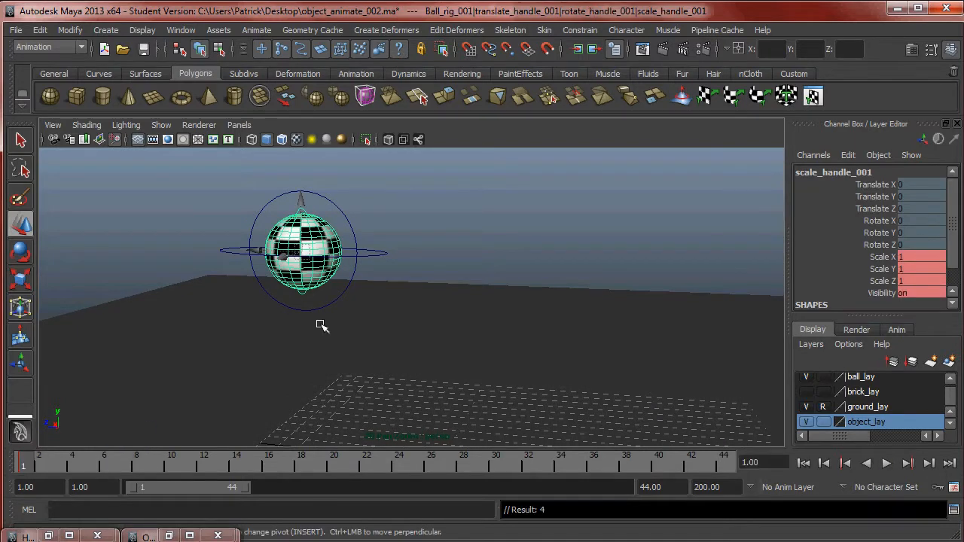
Select the rig's handles and the ball mesh in turn to check what can be picked in the viewport.
{"action": "left_click_drag", "start_coordinate": [319, 323], "coordinate": [342, 320], "text": "alt"}
{"action": "left_click_drag", "start_coordinate": [230, 172], "coordinate": [427, 354]}
{"action": "left_click", "coordinate": [468, 328]}
{"action": "left_click_drag", "start_coordinate": [308, 188], "coordinate": [364, 227]}
{"action": "left_click_drag", "start_coordinate": [374, 235], "coordinate": [401, 282], "text": "shift"}
{"action": "left_click", "coordinate": [318, 207]}
{"action": "left_click", "coordinate": [307, 209]}
{"action": "left_click_drag", "start_coordinate": [375, 246], "coordinate": [392, 279]}
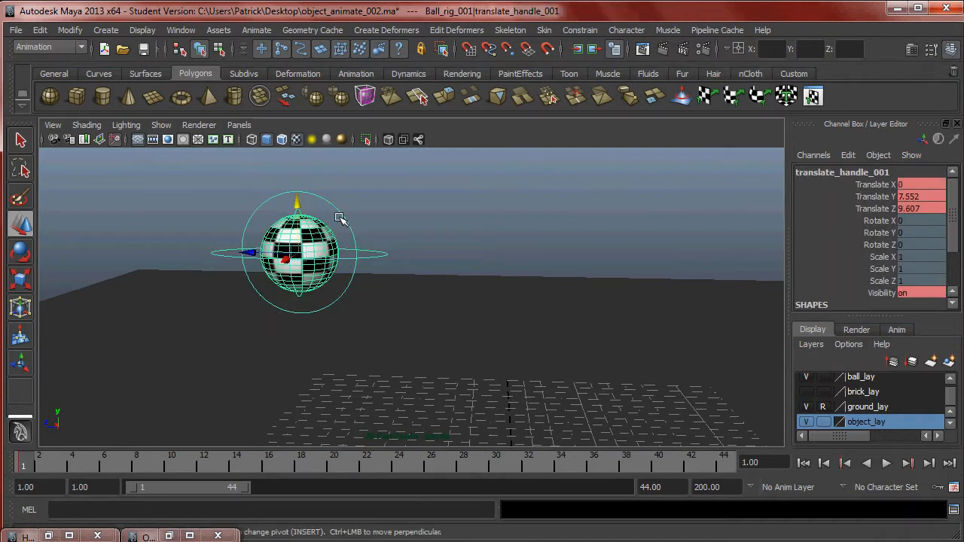
{"action": "left_click", "coordinate": [356, 234]}
{"action": "left_click", "coordinate": [305, 212]}
{"action": "left_click", "coordinate": [324, 238]}
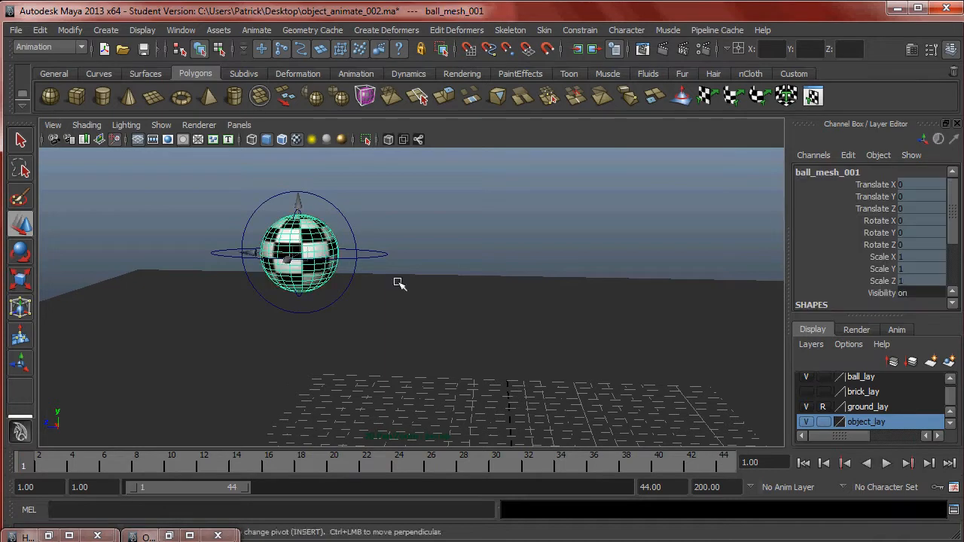
Set the object_lay display layer to Reference so that the ball mesh cannot be selected.
{"action": "left_click_drag", "start_coordinate": [361, 257], "coordinate": [482, 305], "text": "alt"}
{"action": "right_click_drag", "start_coordinate": [486, 308], "coordinate": [390, 312], "text": "alt"}
{"action": "left_click_drag", "start_coordinate": [390, 312], "coordinate": [442, 305], "text": "alt"}
{"action": "left_click", "coordinate": [824, 422]}
{"action": "left_click", "coordinate": [823, 422]}
{"action": "left_click", "coordinate": [625, 335]}
Select the translate handle and show the side view full size, with the ball and the ground line framed.
{"action": "left_click_drag", "start_coordinate": [596, 320], "coordinate": [481, 289], "text": "alt"}
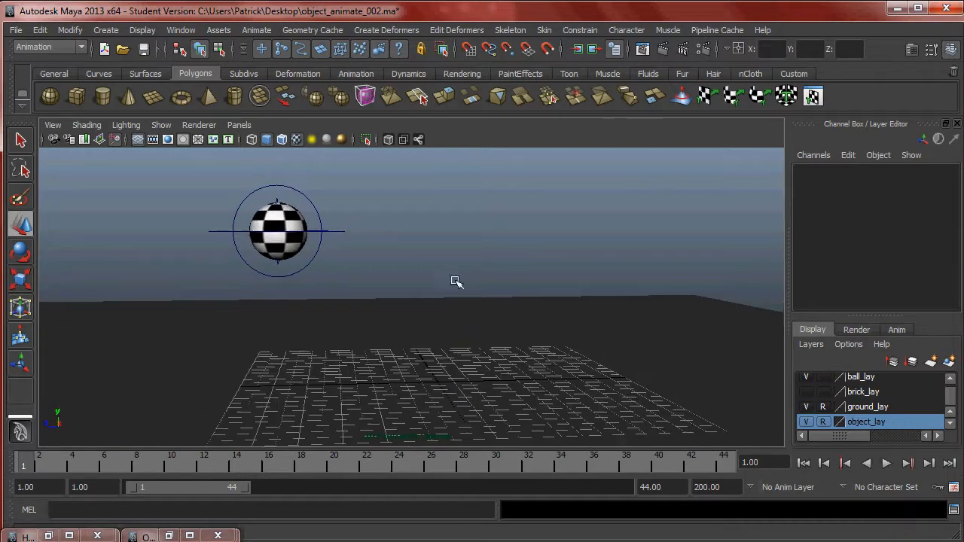
{"action": "left_click", "coordinate": [323, 233]}
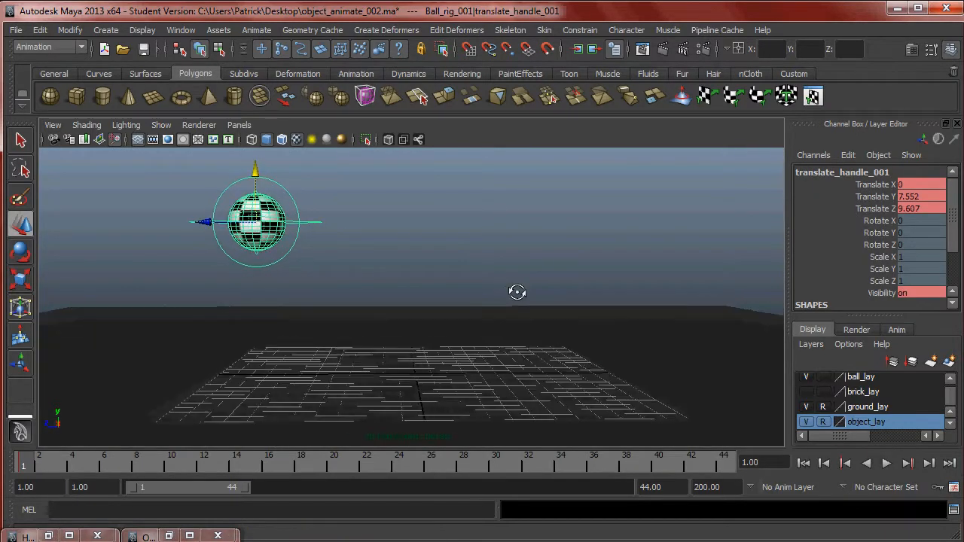
{"action": "left_click_drag", "start_coordinate": [494, 268], "coordinate": [494, 268], "text": "alt"}
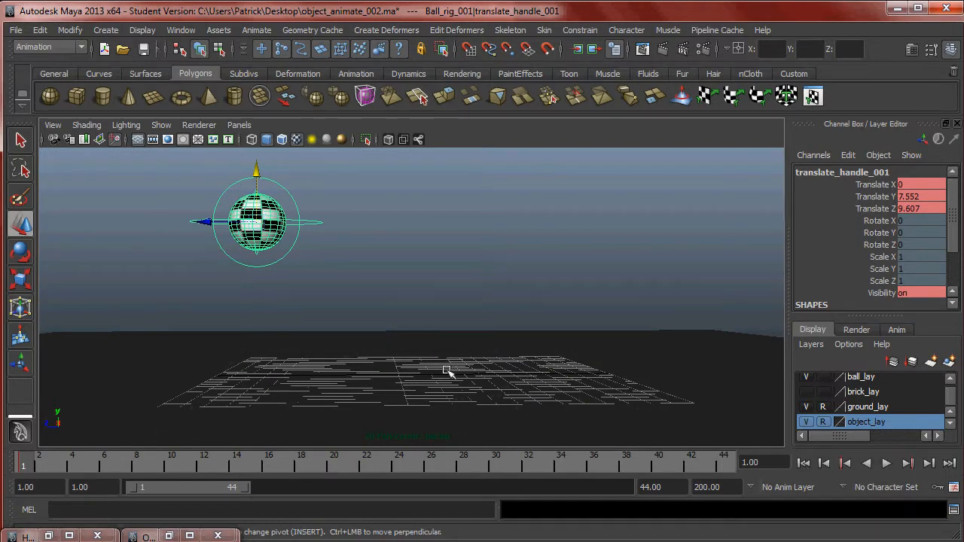
{"action": "key", "text": "space"}
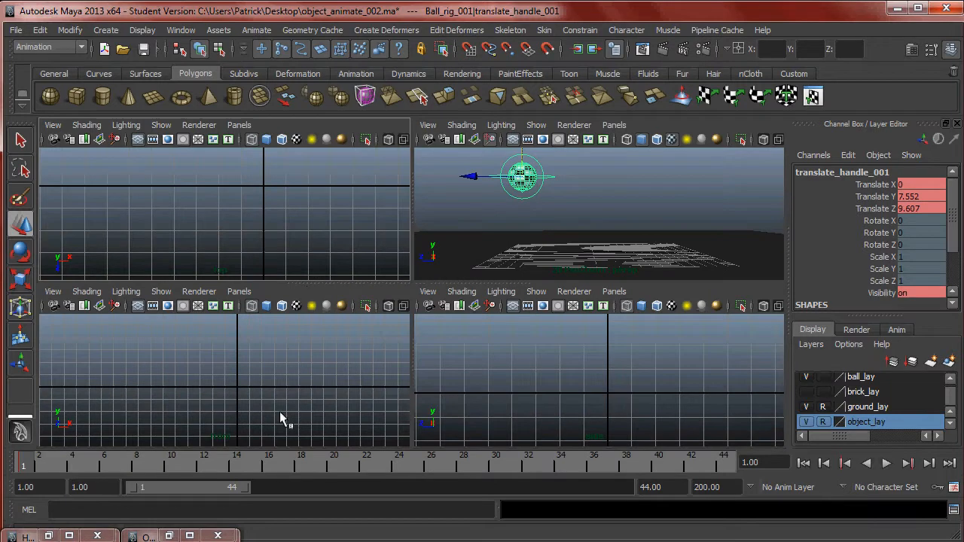
{"action": "key", "text": "space"}
{"action": "key", "text": "f"}
{"action": "key", "text": "space"}
{"action": "key", "text": "f"}
{"action": "key", "text": "space"}
{"action": "right_click_drag", "start_coordinate": [638, 351], "coordinate": [282, 324], "text": "alt"}
{"action": "middle_click_drag", "start_coordinate": [472, 390], "coordinate": [390, 319], "text": "alt"}
{"action": "right_click_drag", "start_coordinate": [389, 319], "coordinate": [453, 331], "text": "alt"}
{"action": "middle_click_drag", "start_coordinate": [453, 345], "coordinate": [434, 389], "text": "alt"}
{"action": "right_click_drag", "start_coordinate": [452, 377], "coordinate": [528, 356], "text": "alt"}
{"action": "middle_click_drag", "start_coordinate": [428, 322], "coordinate": [379, 336], "text": "alt"}
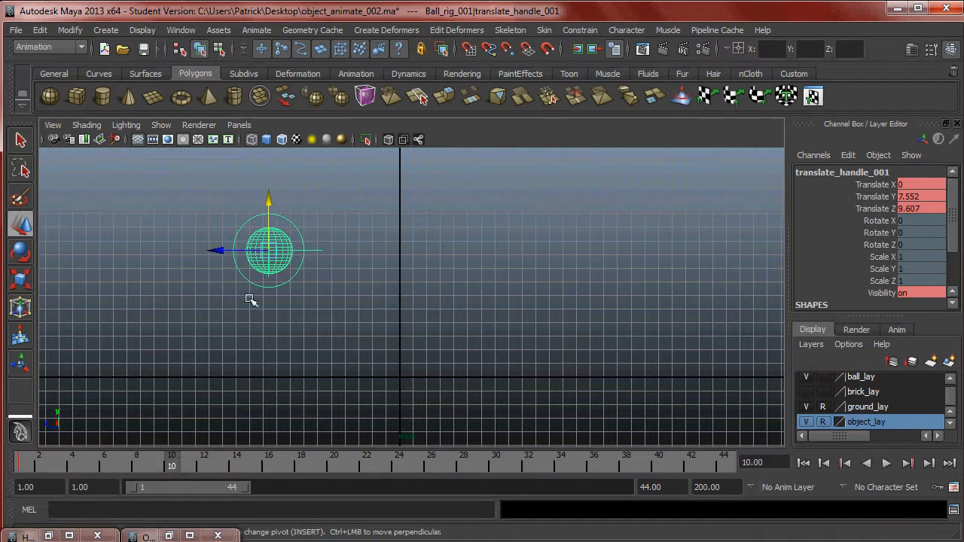
At frame 10, lower the ball to the ground at about Y 0.03, advance it to about Z 4.47, and key it.
{"action": "left_click_drag", "start_coordinate": [267, 224], "coordinate": [278, 306]}
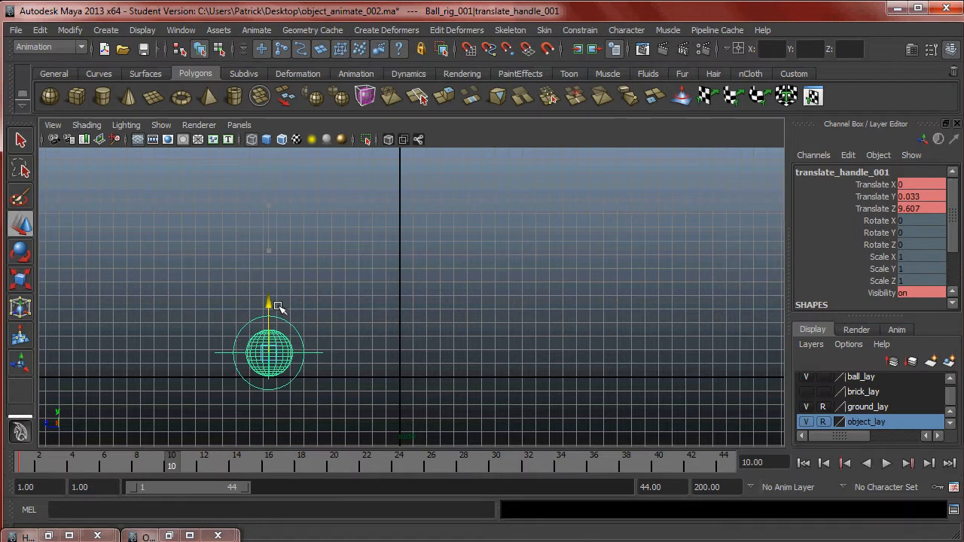
{"action": "left_click_drag", "start_coordinate": [222, 352], "coordinate": [294, 359]}
{"action": "key", "text": "alt+v"}
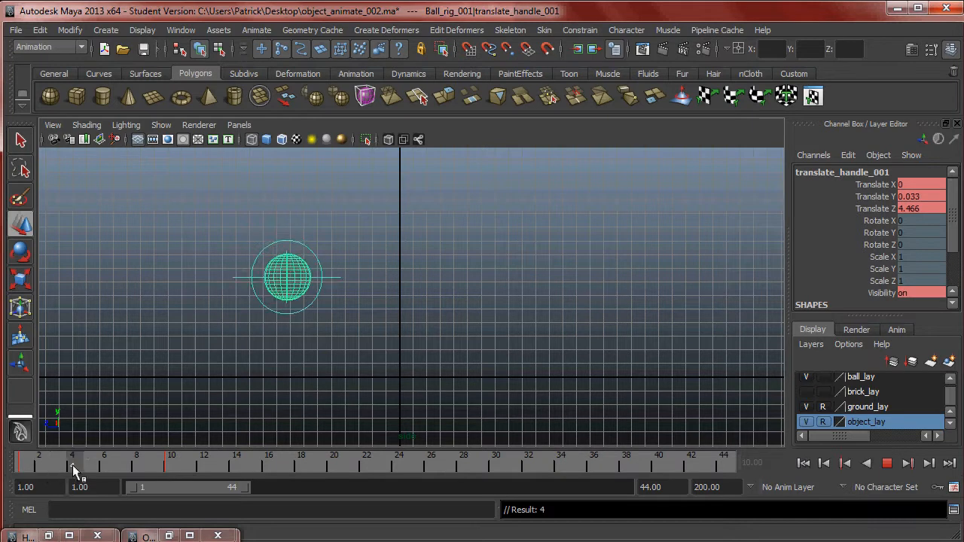
Carry the ball's frame 5 pose over to frame 16, advance it to about Z 1.44, and key it.
{"action": "left_click_drag", "start_coordinate": [122, 463], "coordinate": [93, 467]}
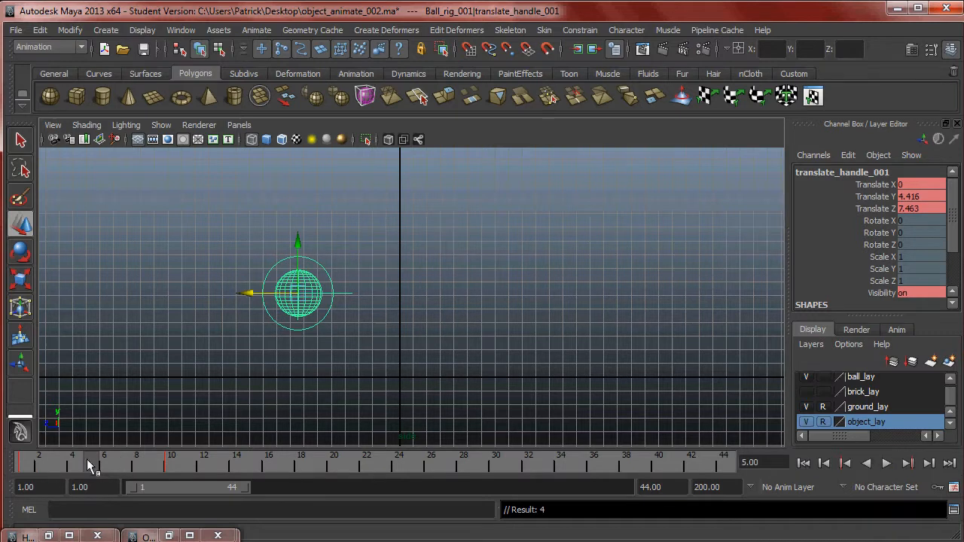
{"action": "key", "text": "alt+v"}
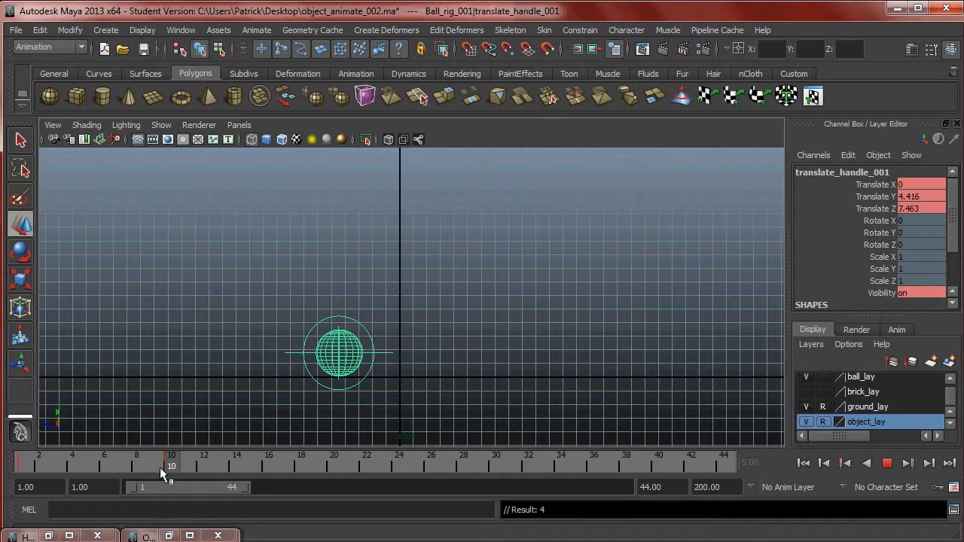
{"action": "left_click", "coordinate": [94, 474]}
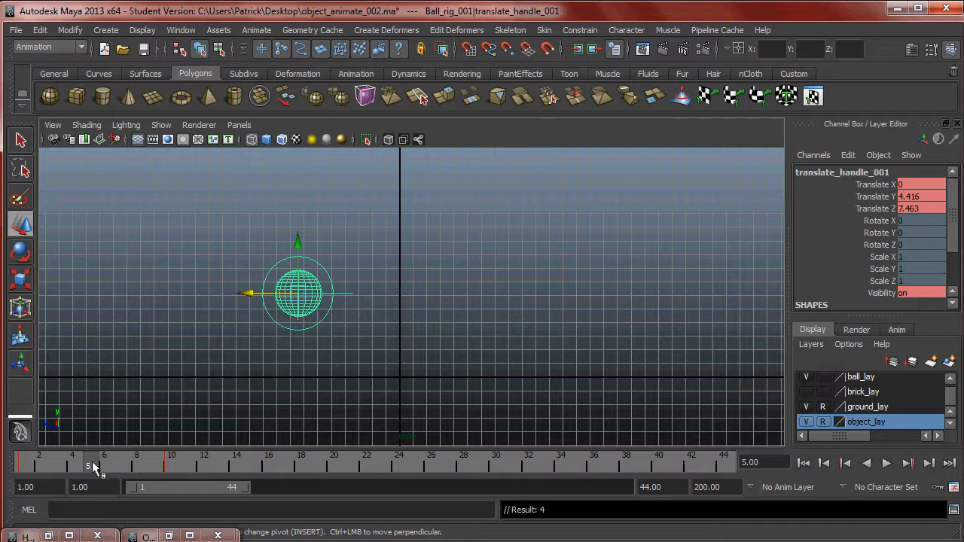
{"action": "left_click_drag", "start_coordinate": [93, 467], "coordinate": [107, 466]}
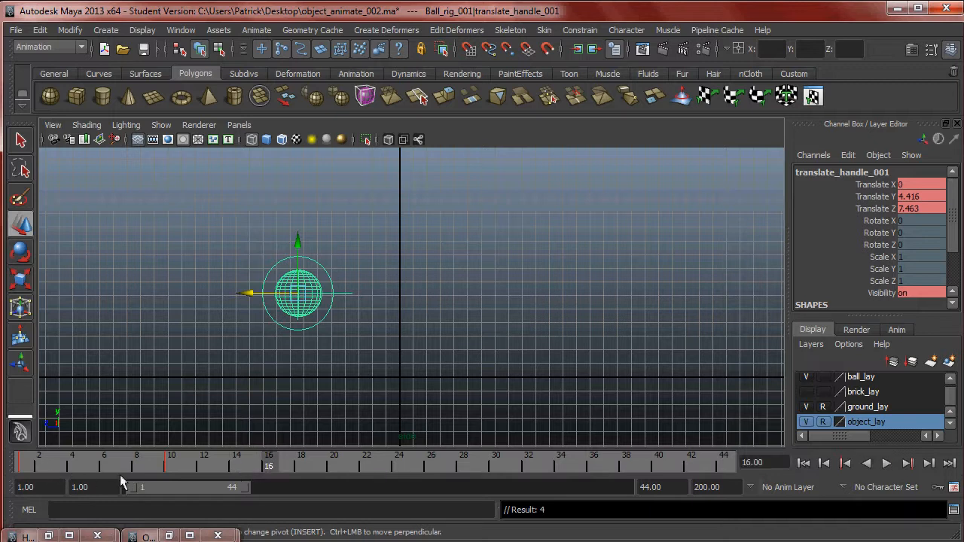
{"action": "left_click_drag", "start_coordinate": [252, 304], "coordinate": [334, 312]}
{"action": "key", "text": "alt+v"}
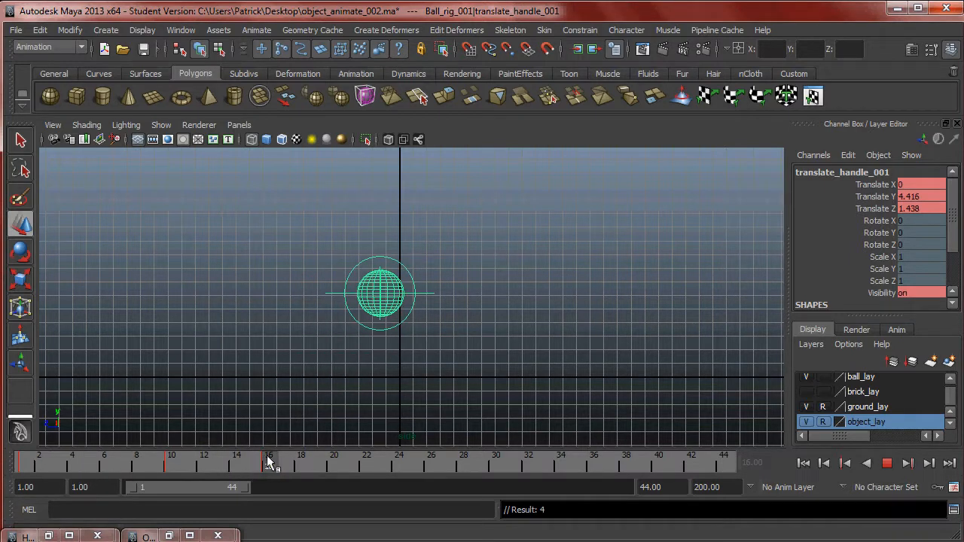
At frame 21, lower the ball to about Y 0.10, advance it to about Z -2.10, and key it.
{"action": "left_click", "coordinate": [347, 456]}
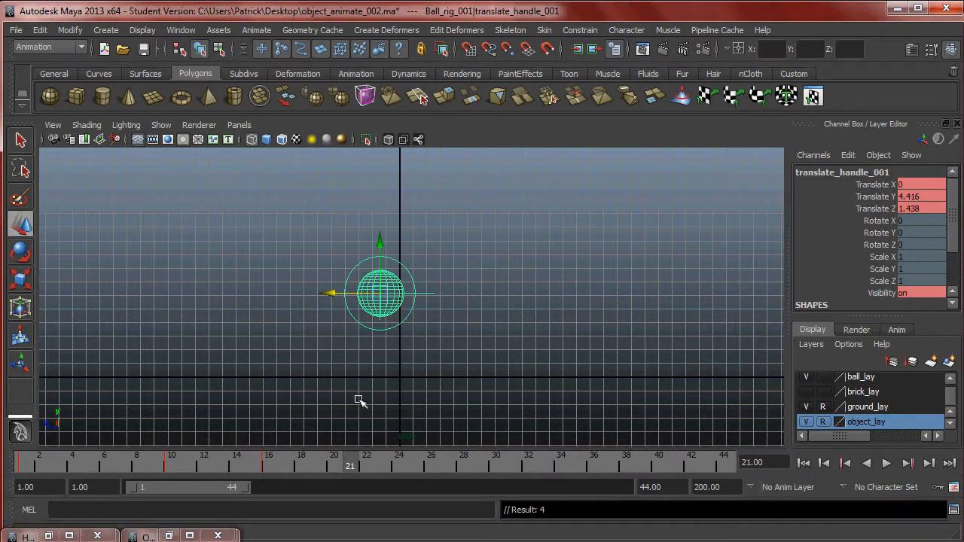
{"action": "left_click_drag", "start_coordinate": [382, 243], "coordinate": [384, 304]}
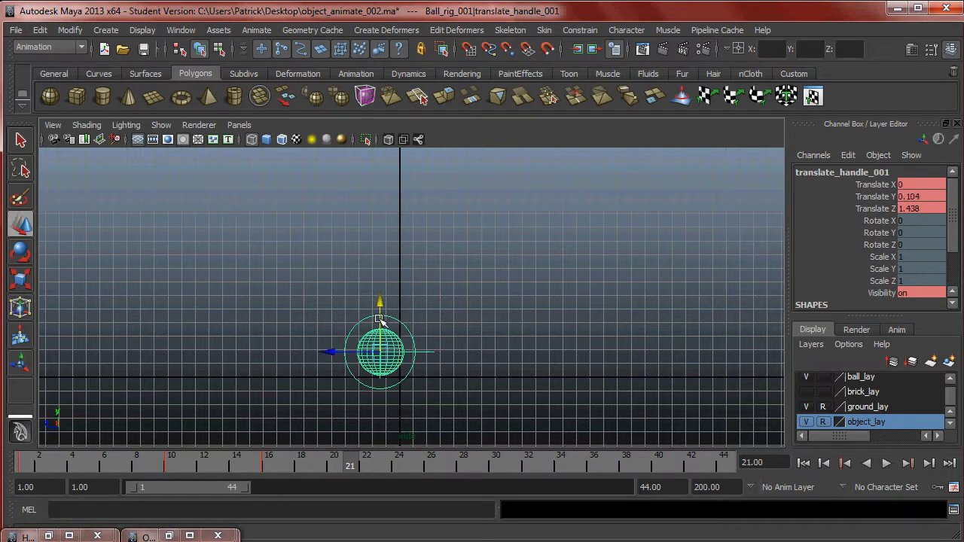
{"action": "left_click_drag", "start_coordinate": [327, 356], "coordinate": [376, 359]}
{"action": "key", "text": "s"}
{"action": "key", "text": "alt+v"}
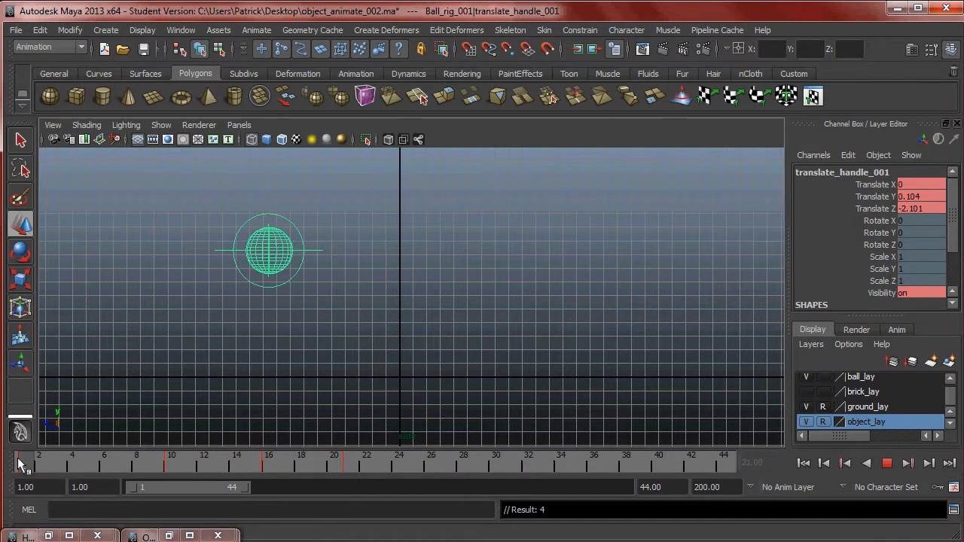
Carry the ball's frame 18 pose over to frame 23, key it, and advance the ball to about Z -4.38.
{"action": "mouse_move", "coordinate": [207, 458]}
{"action": "left_mouse_down"}
{"action": "mouse_move", "coordinate": [402, 465]}
{"action": "mouse_move", "coordinate": [307, 466]}
{"action": "left_mouse_up"}
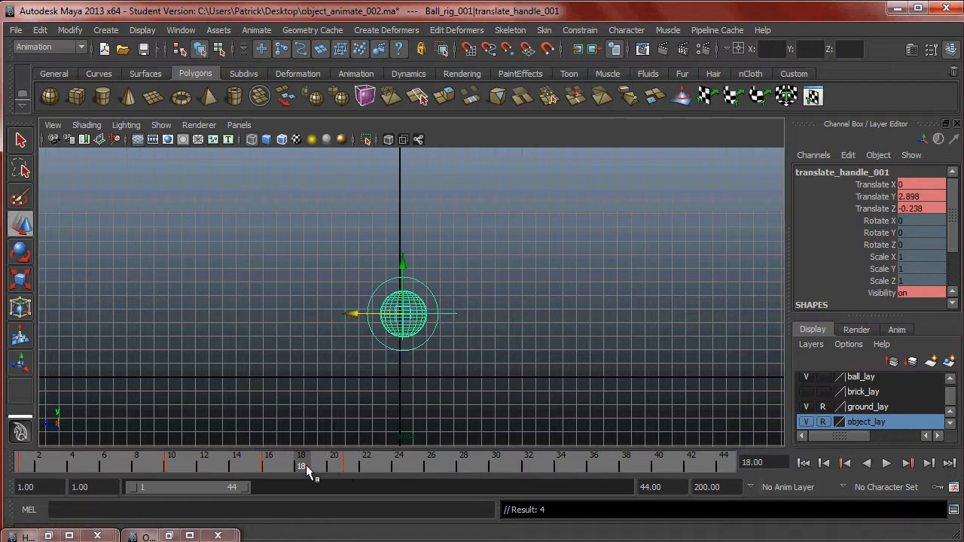
{"action": "left_click_drag", "start_coordinate": [386, 469], "coordinate": [388, 460]}
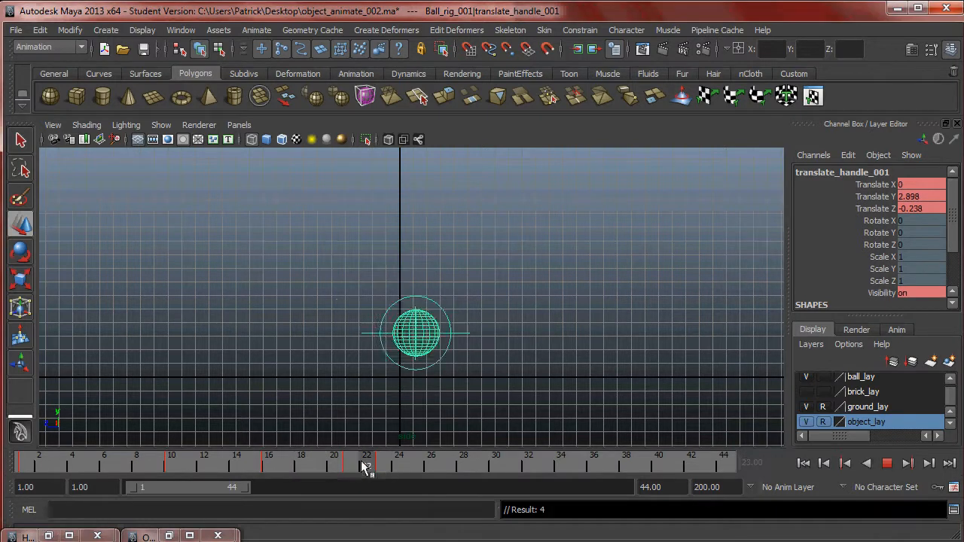
{"action": "left_click_drag", "start_coordinate": [306, 465], "coordinate": [382, 468]}
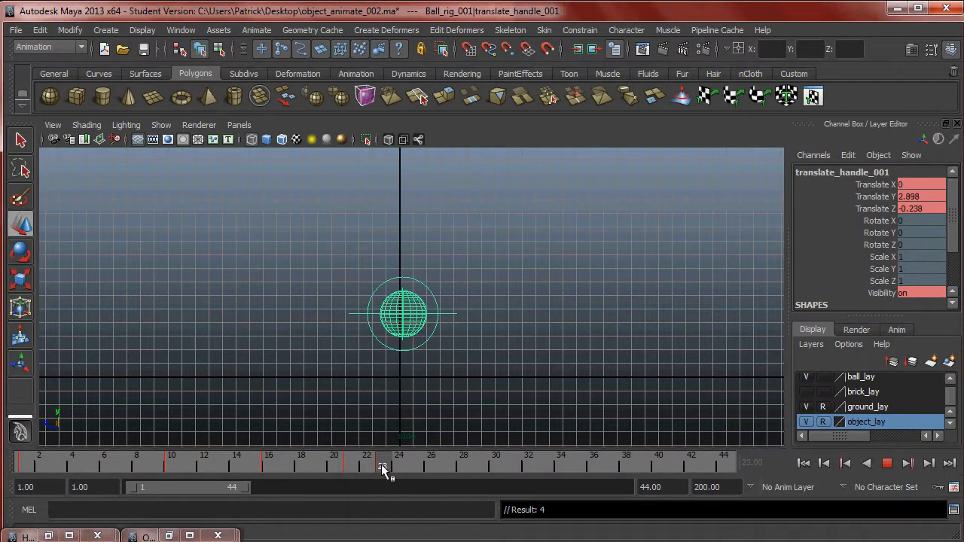
{"action": "left_click_drag", "start_coordinate": [360, 315], "coordinate": [416, 324]}
Play back the bounce from frame 1 and shift the frame 23 key to frame 25.
{"action": "left_click_drag", "start_coordinate": [382, 463], "coordinate": [23, 463]}
{"action": "left_click", "coordinate": [889, 464]}
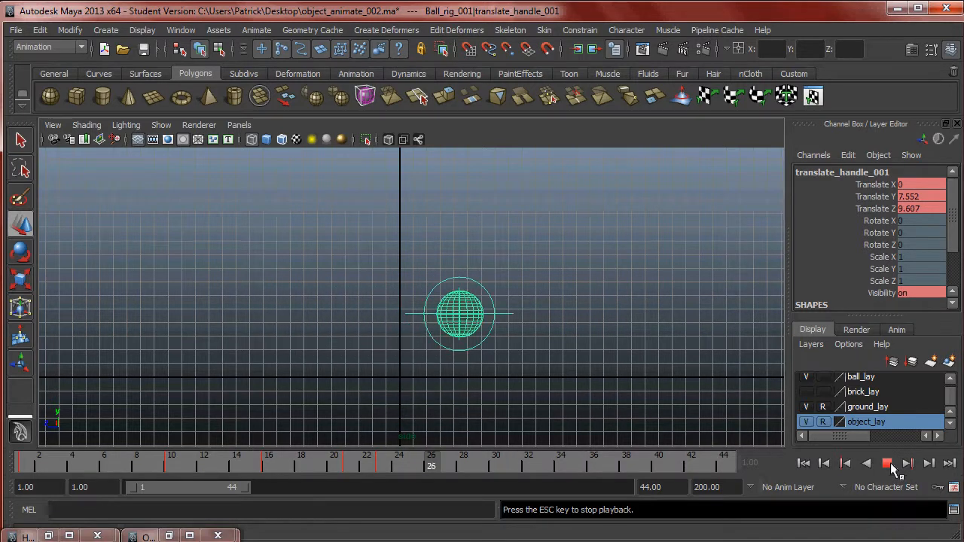
{"action": "left_click", "coordinate": [891, 464]}
{"action": "mouse_move", "coordinate": [490, 461]}
{"action": "left_mouse_down"}
{"action": "mouse_move", "coordinate": [90, 469]}
{"action": "mouse_move", "coordinate": [390, 463]}
{"action": "left_mouse_up"}
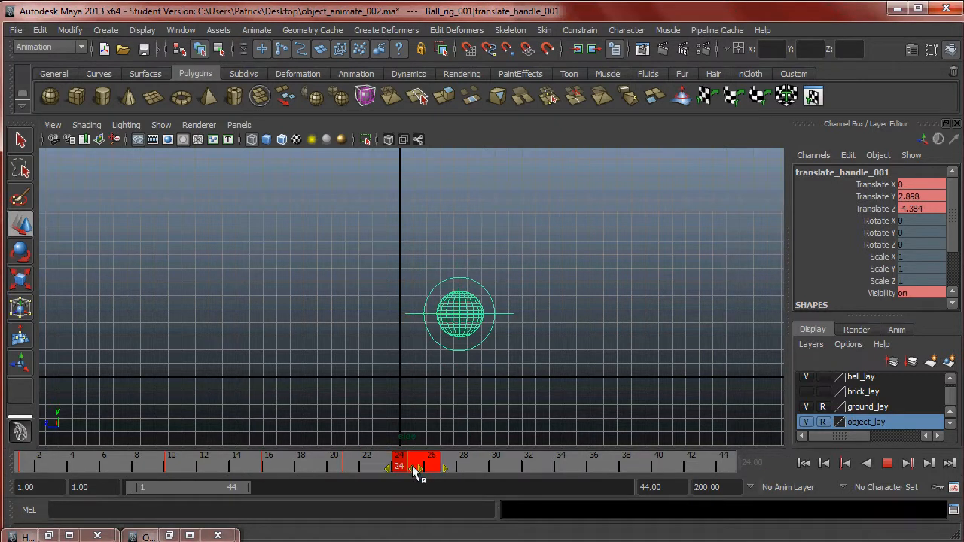
At frame 29, lower the ball to about Y 0.08, advance it to about Z -8.09, and key it.
{"action": "left_click_drag", "start_coordinate": [488, 467], "coordinate": [450, 467]}
{"action": "left_click_drag", "start_coordinate": [462, 262], "coordinate": [463, 305]}
{"action": "left_click_drag", "start_coordinate": [420, 351], "coordinate": [461, 355]}
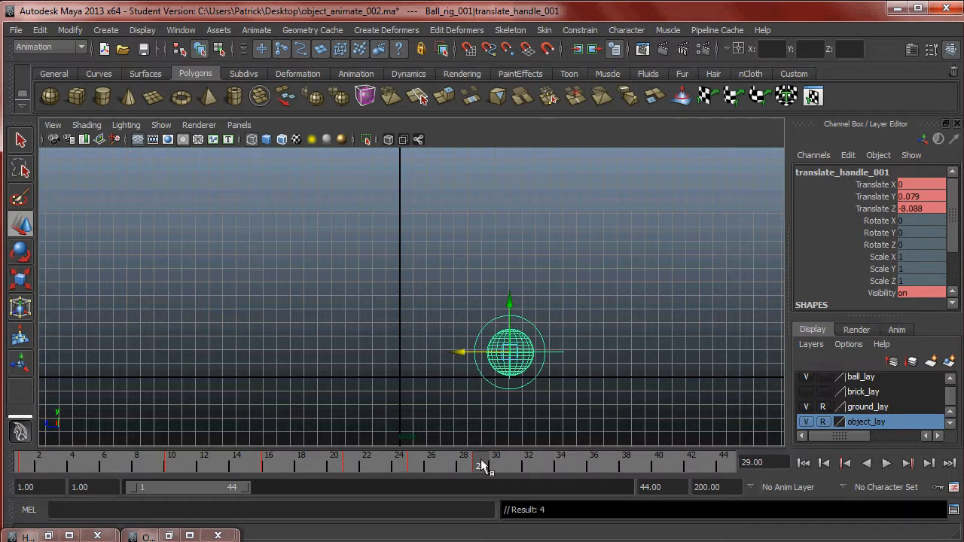
At frame 25, lower the ball to about Y 2.07 and key it.
{"action": "key", "text": "alt+v"}
{"action": "left_click_drag", "start_coordinate": [270, 447], "coordinate": [419, 451]}
{"action": "left_click_drag", "start_coordinate": [459, 268], "coordinate": [460, 277]}
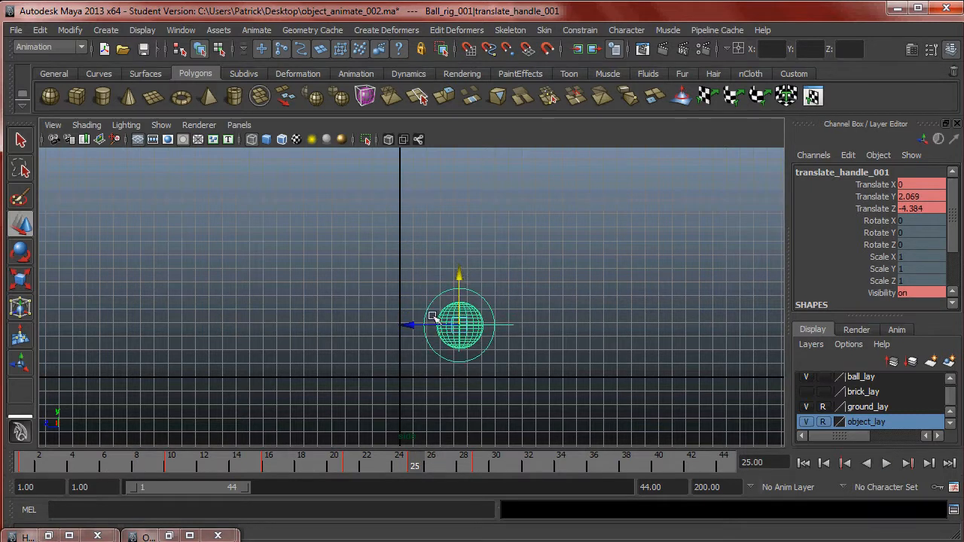
Play back the bounce from frame 1 to check the timing.
{"action": "left_click_drag", "start_coordinate": [413, 465], "coordinate": [45, 461]}
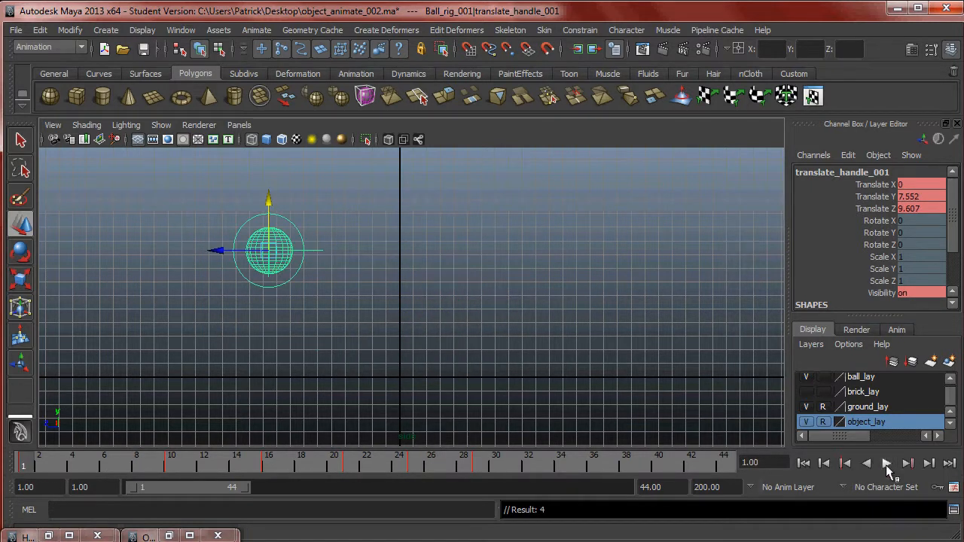
{"action": "left_click", "coordinate": [886, 463]}
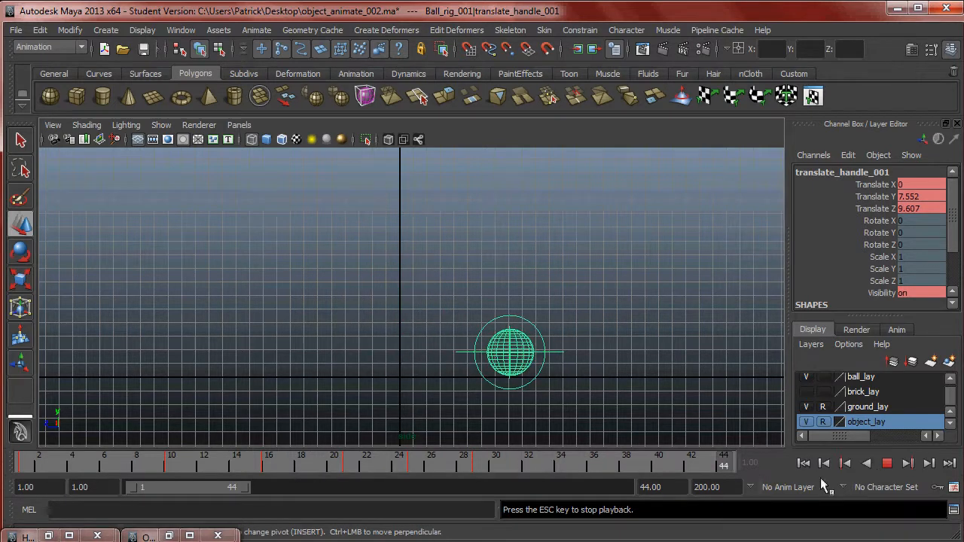
{"action": "key", "text": "Escape"}
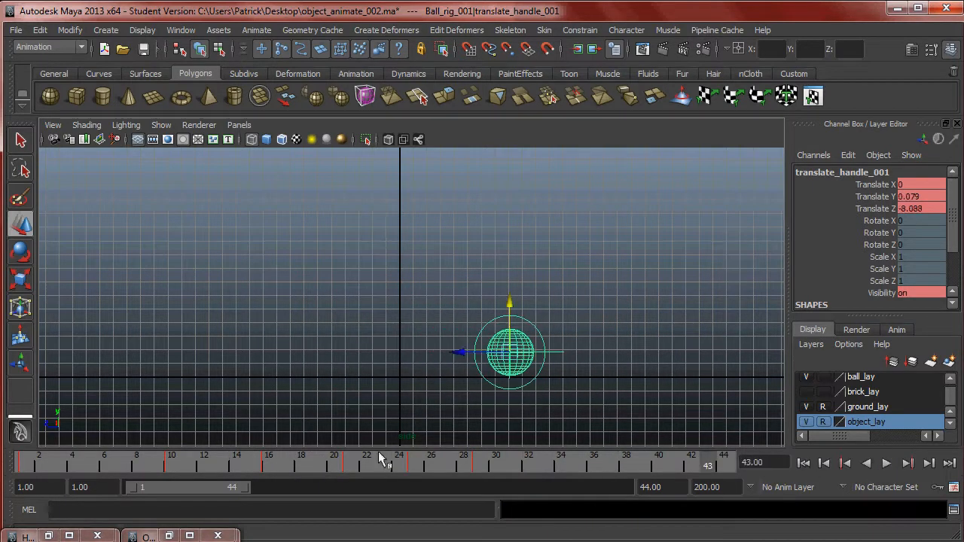
Carry the ball's frame 27 pose over to frame 32, advance it to about Z -10.43, and key it.
{"action": "key", "text": "alt+v"}
{"action": "left_click_drag", "start_coordinate": [401, 463], "coordinate": [444, 465]}
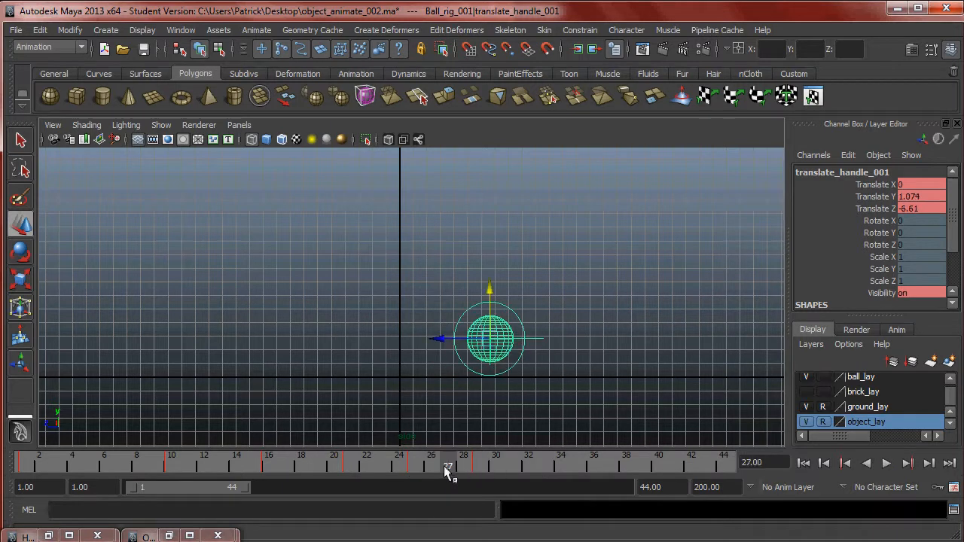
{"action": "left_click", "coordinate": [534, 464]}
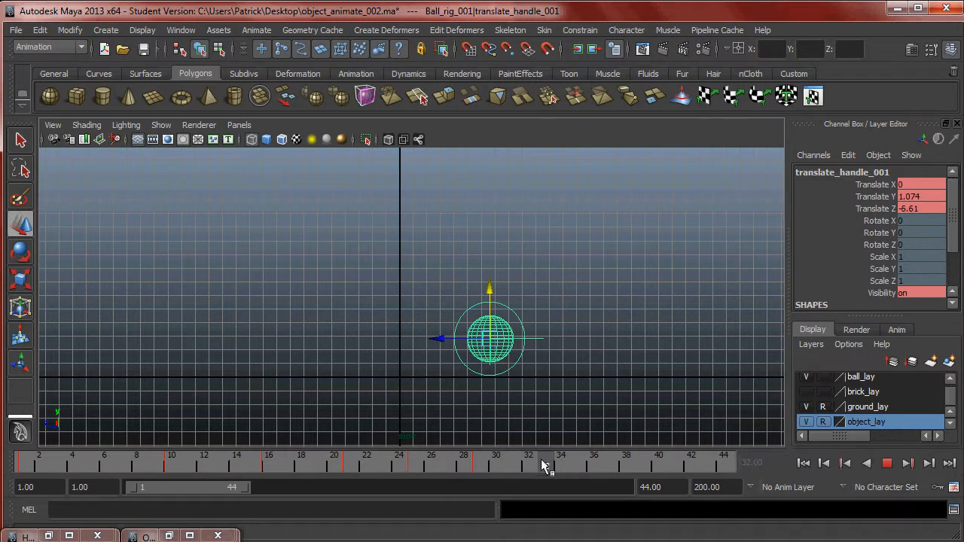
{"action": "key", "text": "alt+v"}
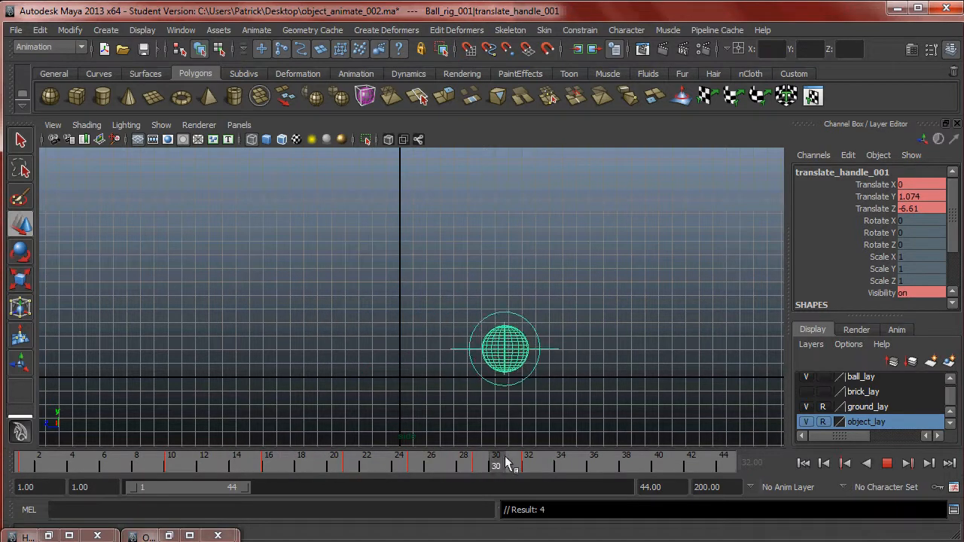
{"action": "left_click_drag", "start_coordinate": [442, 338], "coordinate": [503, 362]}
Carry the ball's frame 29 pose over to frame 35, advance it to about Z -12.84, and key it.
{"action": "key", "text": "alt+v"}
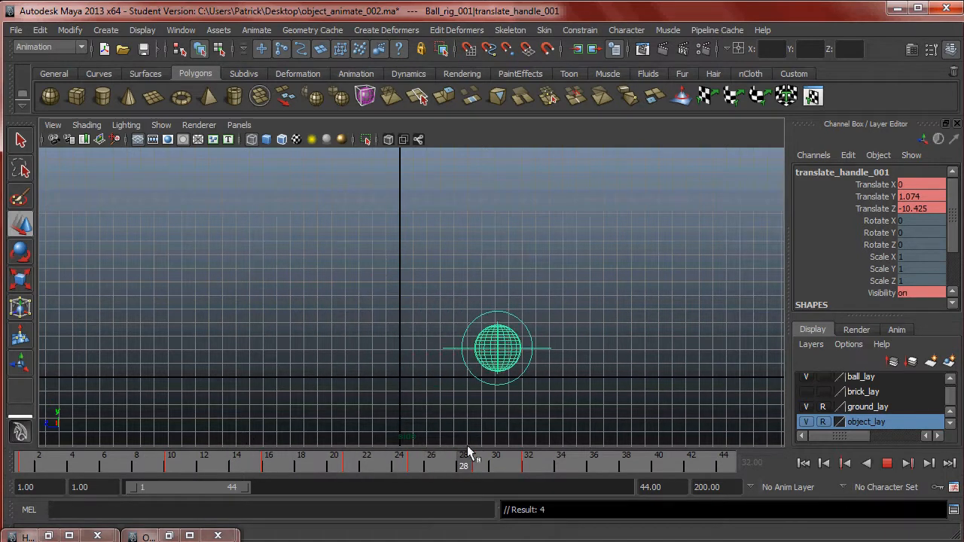
{"action": "left_click_drag", "start_coordinate": [495, 461], "coordinate": [484, 469]}
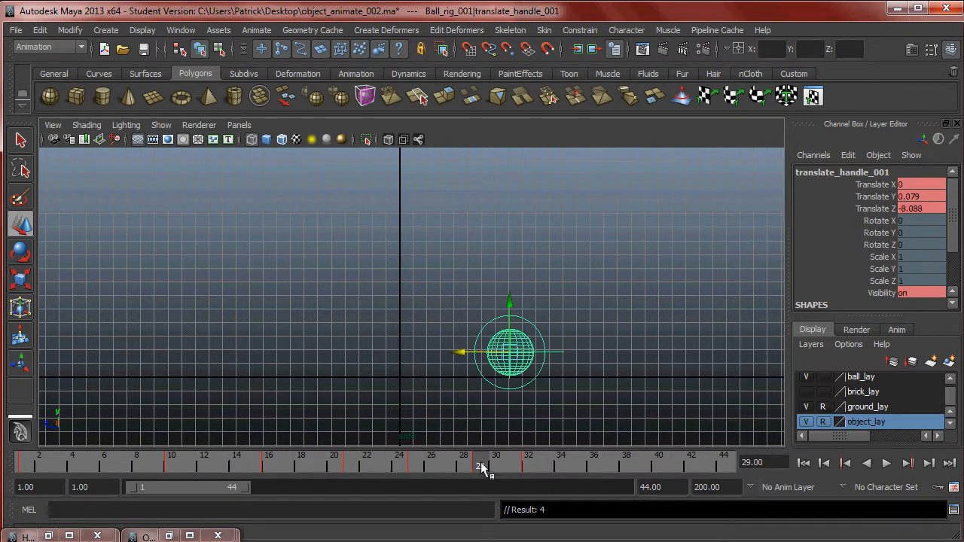
{"action": "left_click", "coordinate": [586, 462]}
{"action": "left_click_drag", "start_coordinate": [461, 352], "coordinate": [527, 359]}
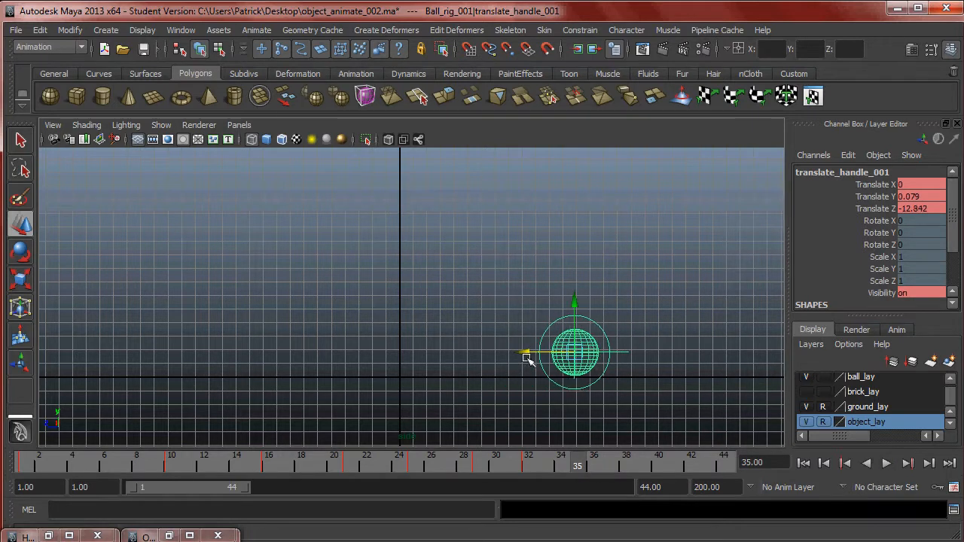
Play back the bounce from frame 1 and extend the playback range to frame 82.
{"action": "left_click_drag", "start_coordinate": [577, 463], "coordinate": [24, 462]}
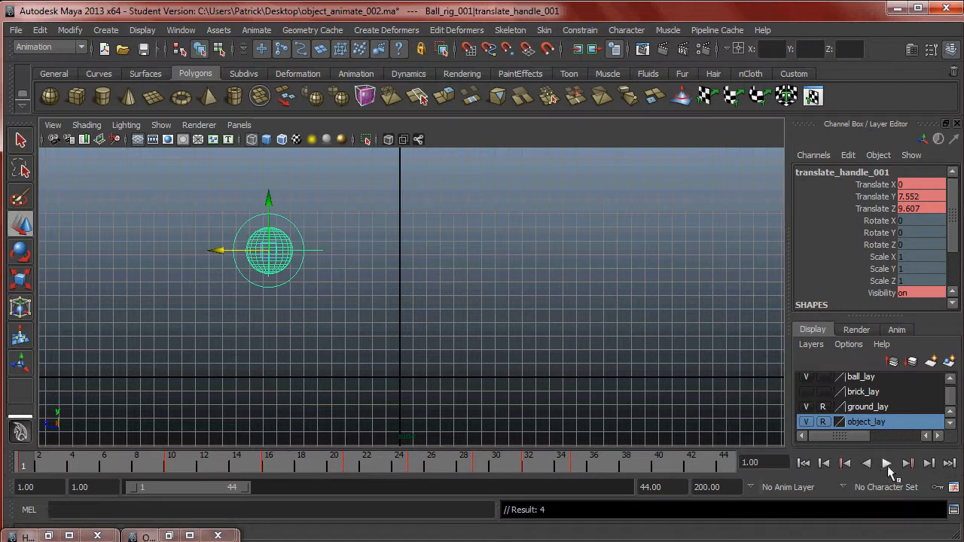
{"action": "left_click", "coordinate": [887, 463]}
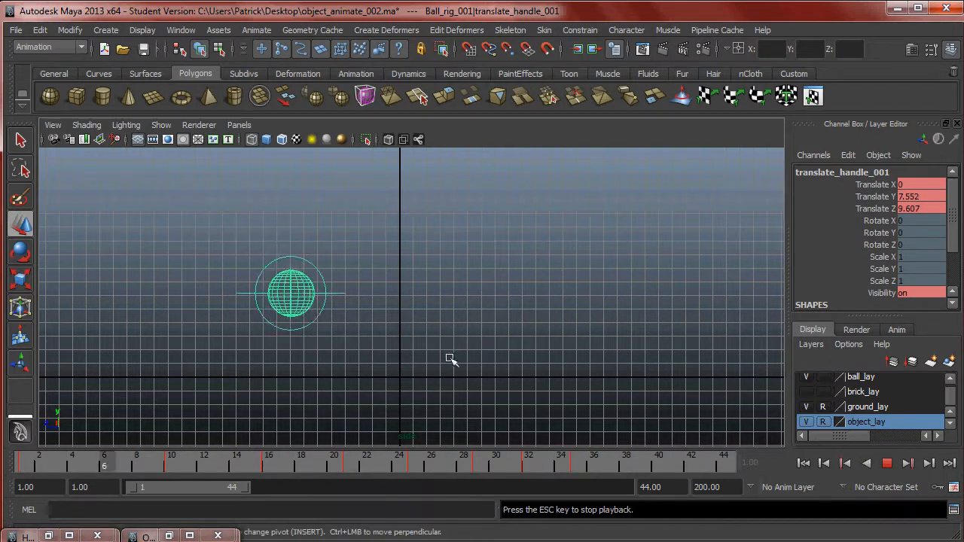
{"action": "left_click_drag", "start_coordinate": [246, 487], "coordinate": [343, 486]}
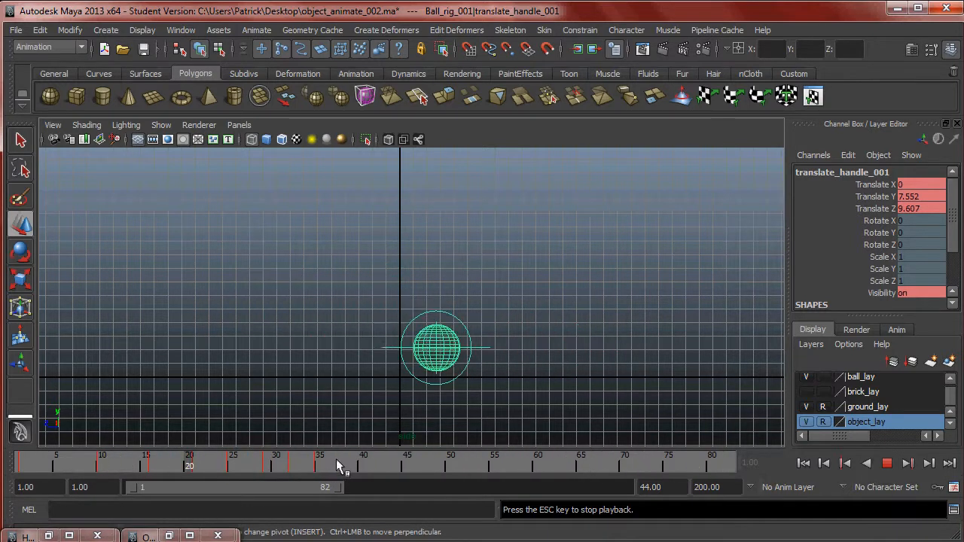
{"action": "left_click", "coordinate": [885, 464]}
Carry the ball's grounded pose over to frame 38, raise it to about Y 0.25, advance it to about Z -13.40, and key it.
{"action": "mouse_move", "coordinate": [312, 465]}
{"action": "left_mouse_down"}
{"action": "mouse_move", "coordinate": [75, 464]}
{"action": "mouse_move", "coordinate": [331, 469]}
{"action": "mouse_move", "coordinate": [312, 472]}
{"action": "left_mouse_up"}
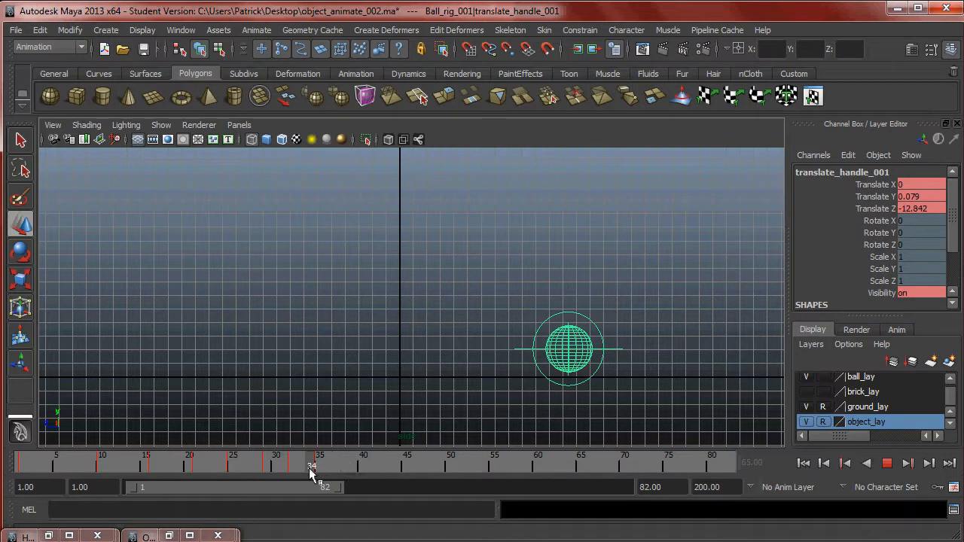
{"action": "key", "text": "alt+v"}
{"action": "key", "text": "alt+v"}
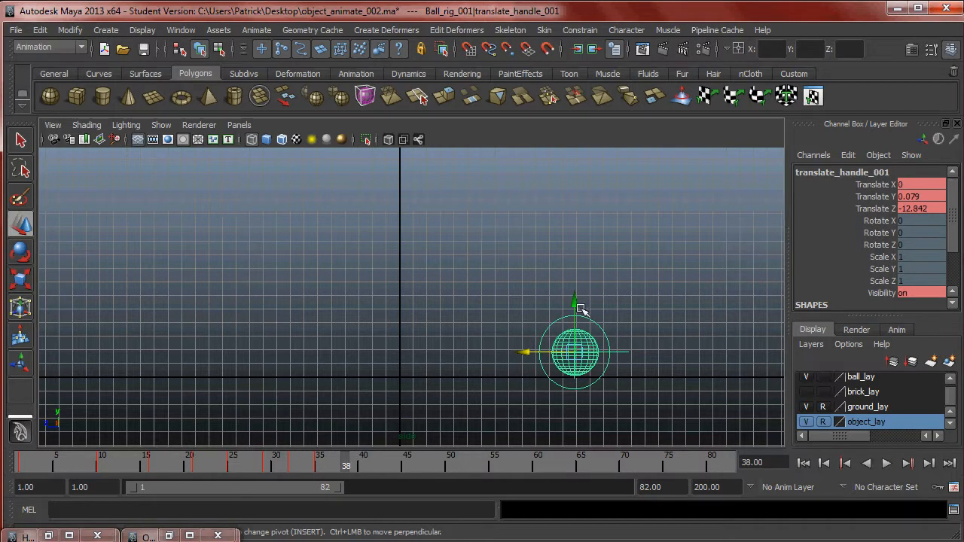
{"action": "left_click_drag", "start_coordinate": [532, 343], "coordinate": [532, 349]}
At frame 42, lower the ball to about Y 0.08, advance it to about Z -15.00, and key it.
{"action": "key", "text": "alt+v"}
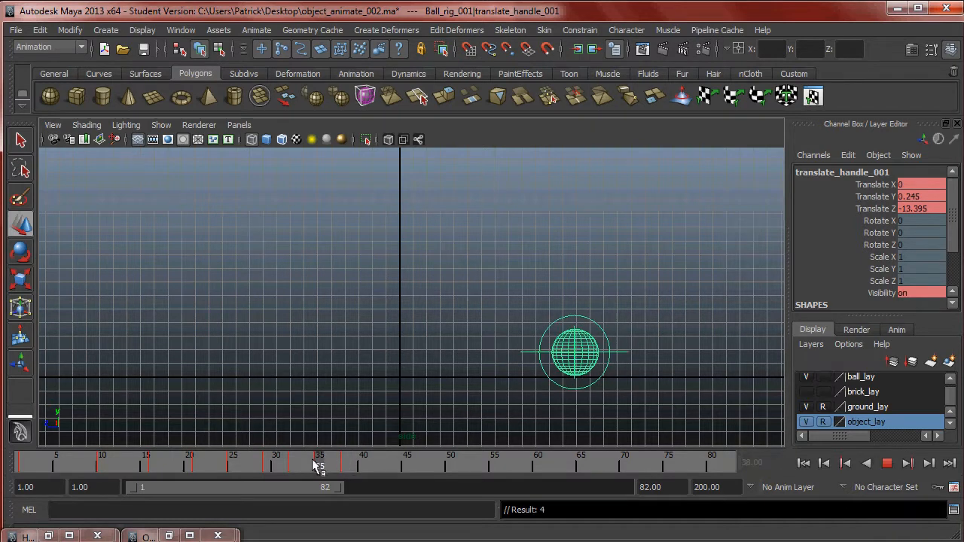
{"action": "key", "text": "alt+v"}
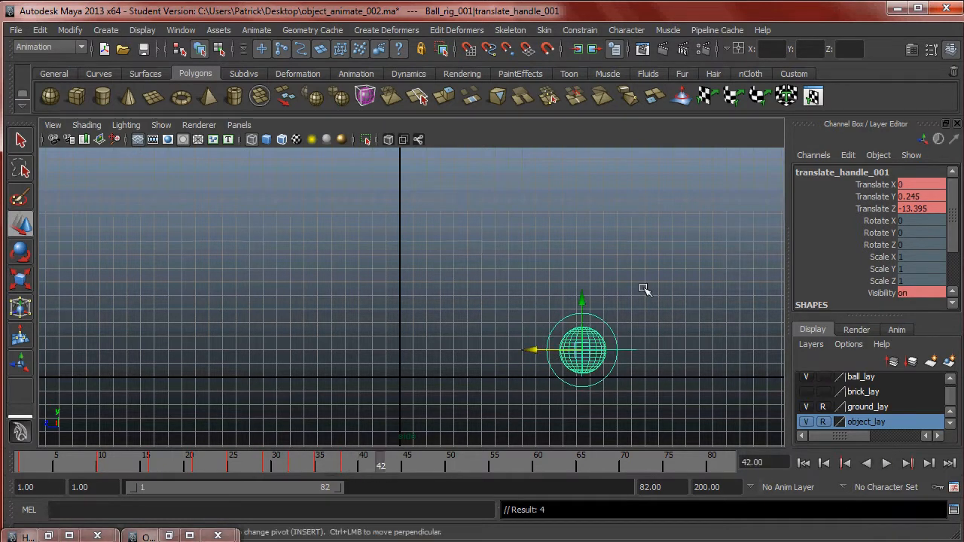
{"action": "left_click_drag", "start_coordinate": [580, 303], "coordinate": [585, 305]}
{"action": "left_click_drag", "start_coordinate": [539, 348], "coordinate": [558, 353]}
Play back the whole bounce from frame 1 through the final ground contact.
{"action": "left_click_drag", "start_coordinate": [379, 461], "coordinate": [19, 461]}
{"action": "left_click", "coordinate": [885, 464]}
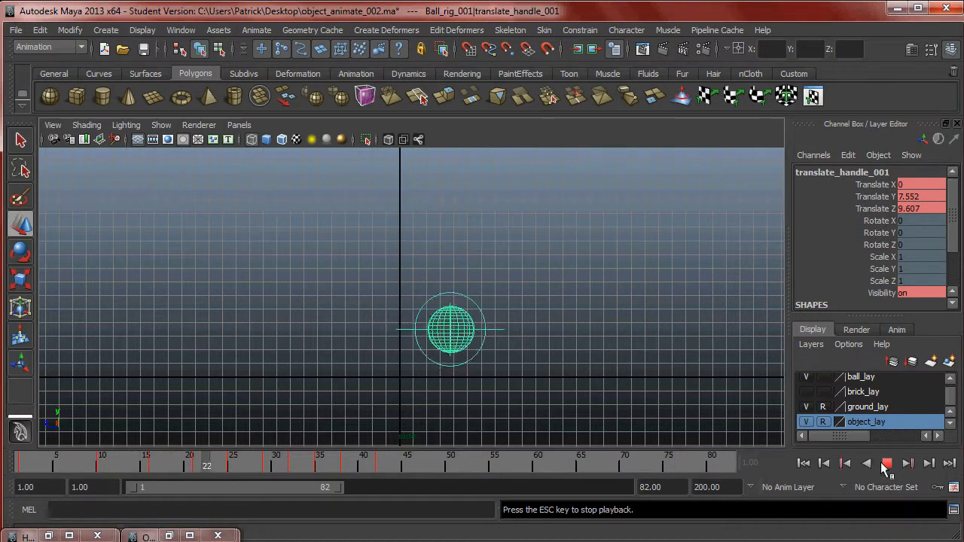
{"action": "key", "text": "Escape"}
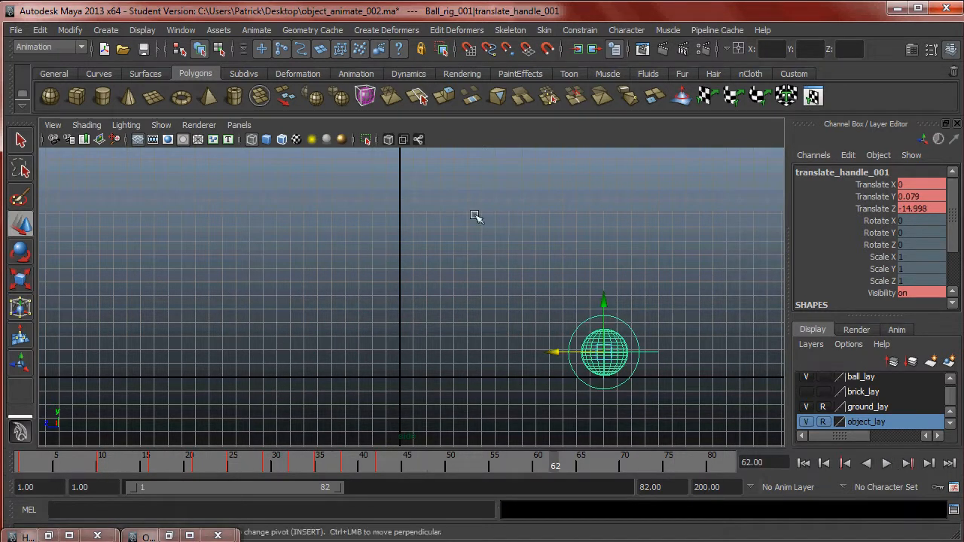
Reselect the ball's translate handle, open the Graph Editor beside the ball, and isolate the Translate Y curve.
{"action": "middle_click_drag", "start_coordinate": [456, 301], "coordinate": [452, 301], "text": "alt"}
{"action": "left_click", "coordinate": [646, 334]}
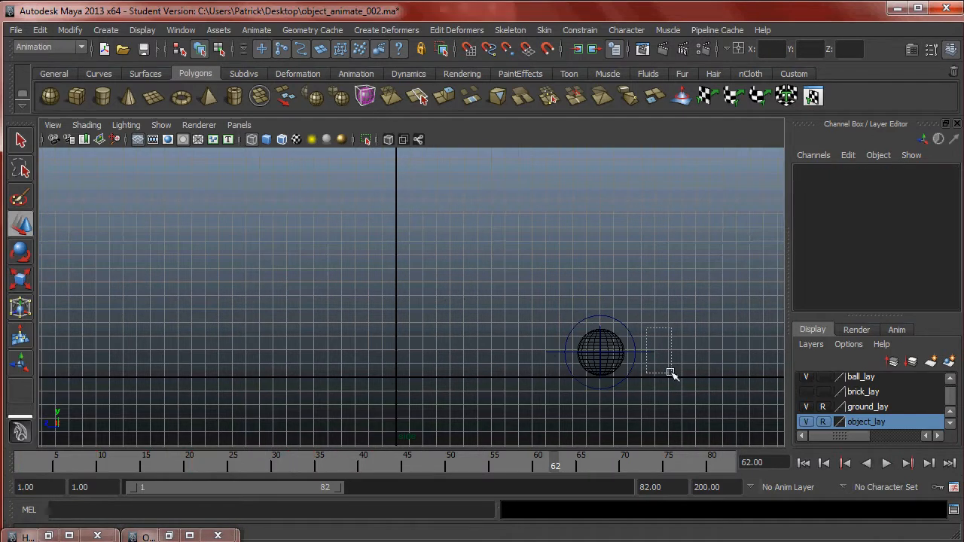
{"action": "left_click_drag", "start_coordinate": [670, 370], "coordinate": [671, 371]}
{"action": "left_click", "coordinate": [181, 31]}
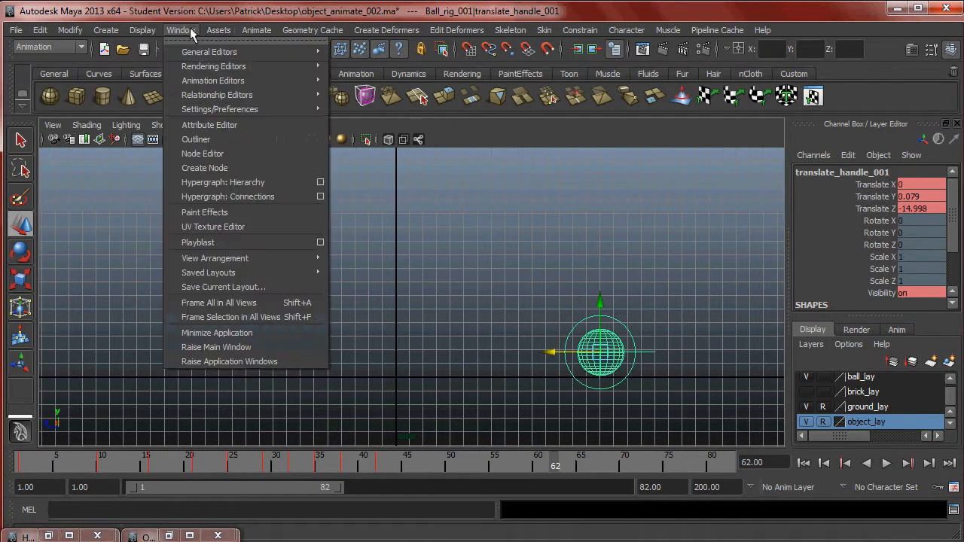
{"action": "mouse_move", "coordinate": [214, 80]}
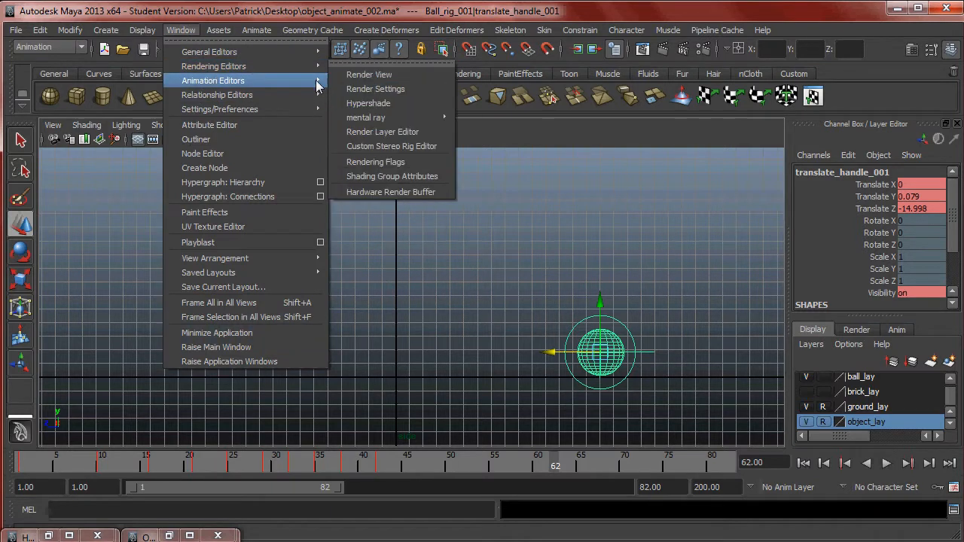
{"action": "left_click", "coordinate": [370, 89]}
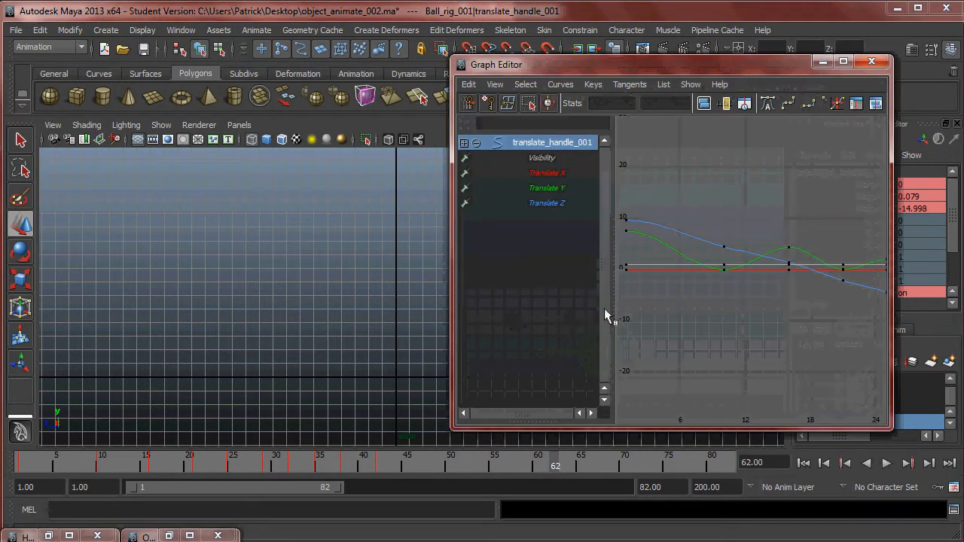
{"action": "left_click_drag", "start_coordinate": [360, 86], "coordinate": [362, 77]}
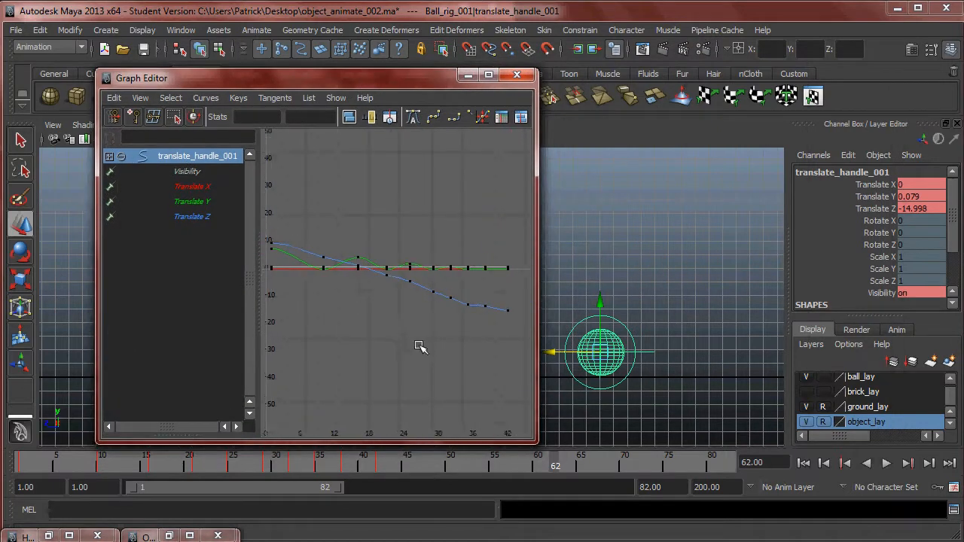
{"action": "left_click", "coordinate": [201, 201]}
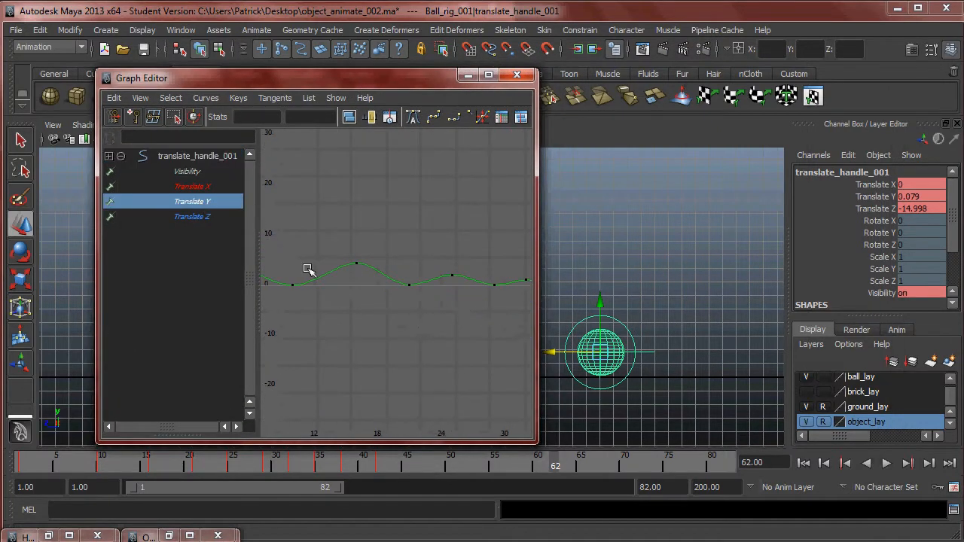
Shift all Translate Y keys from frame 25 onward one frame later in the Graph Editor.
{"action": "right_click_drag", "start_coordinate": [512, 341], "coordinate": [427, 332], "text": "alt"}
{"action": "middle_click_drag", "start_coordinate": [450, 330], "coordinate": [418, 335], "text": "alt"}
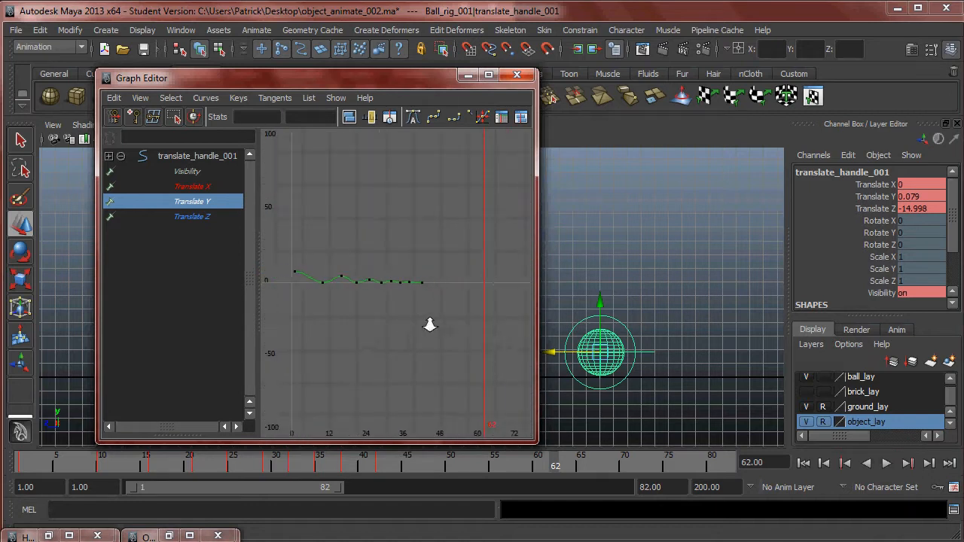
{"action": "middle_click_drag", "start_coordinate": [366, 310], "coordinate": [440, 311], "text": "alt"}
{"action": "right_click_drag", "start_coordinate": [465, 332], "coordinate": [413, 319], "text": "alt"}
{"action": "middle_click_drag", "start_coordinate": [441, 323], "coordinate": [415, 335], "text": "alt"}
{"action": "mouse_move", "coordinate": [415, 336]}
{"action": "right_mouse_down", "text": "alt"}
{"action": "mouse_move", "coordinate": [512, 344]}
{"action": "mouse_move", "coordinate": [425, 340]}
{"action": "mouse_move", "coordinate": [445, 301]}
{"action": "mouse_move", "coordinate": [457, 327]}
{"action": "mouse_move", "coordinate": [413, 323]}
{"action": "right_mouse_up", "text": "alt"}
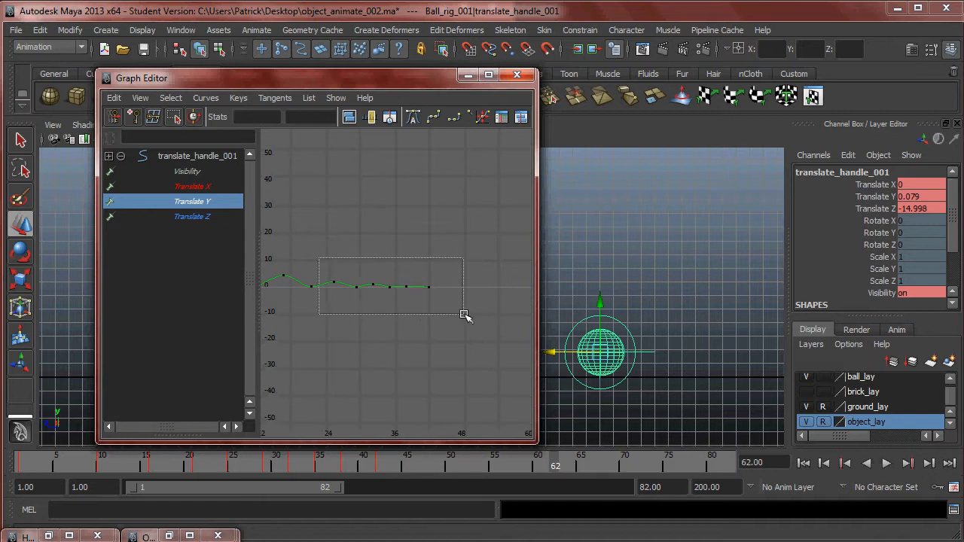
{"action": "left_click_drag", "start_coordinate": [462, 315], "coordinate": [461, 314]}
{"action": "right_click_drag", "start_coordinate": [374, 290], "coordinate": [423, 326], "text": "alt"}
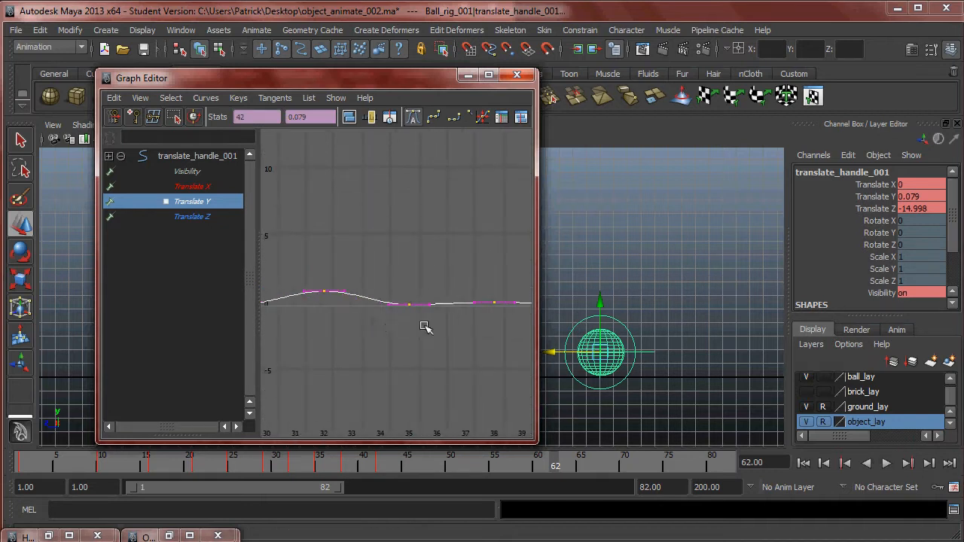
{"action": "middle_click_drag", "start_coordinate": [329, 293], "coordinate": [348, 291]}
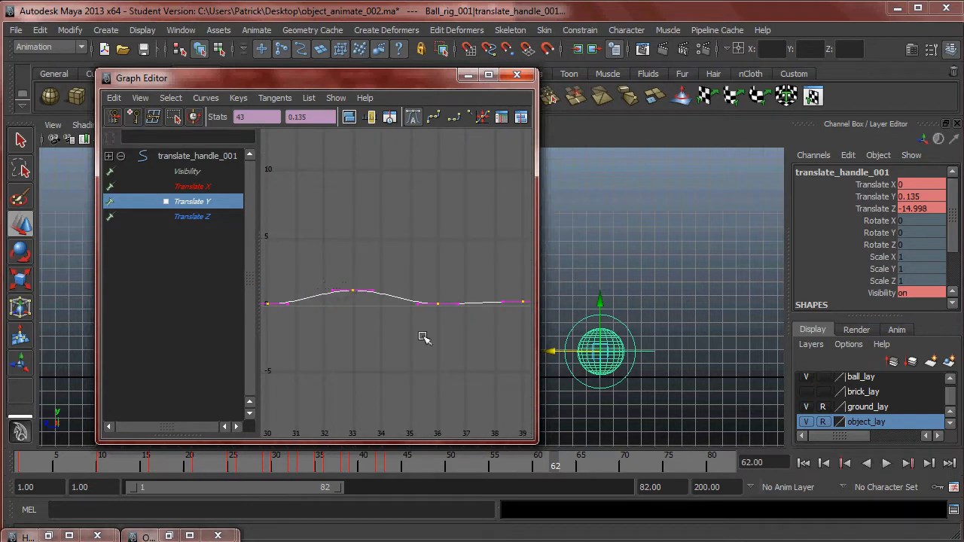
{"action": "right_click_drag", "start_coordinate": [433, 350], "coordinate": [401, 321], "text": "alt"}
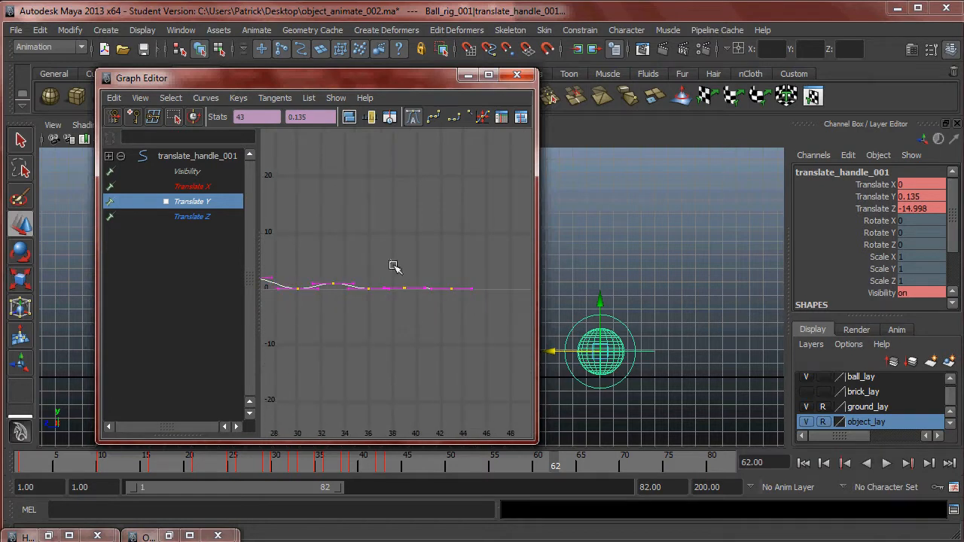
Shift the Translate Y keys from frame 36 onward one frame later, and move the last two keys one frame further, to frames 41 and 45.
{"action": "left_click", "coordinate": [360, 268]}
{"action": "left_click_drag", "start_coordinate": [510, 338], "coordinate": [511, 340]}
{"action": "middle_click_drag", "start_coordinate": [372, 288], "coordinate": [380, 288]}
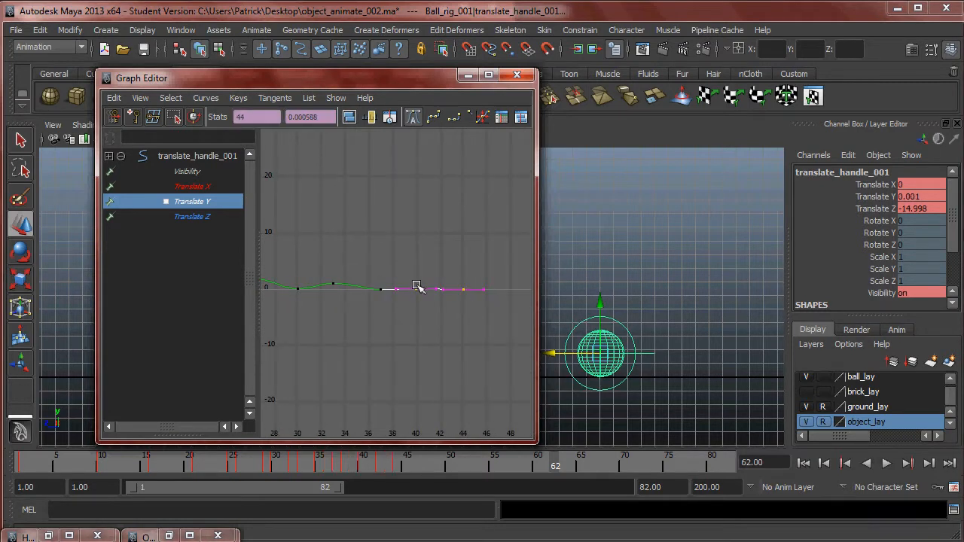
{"action": "middle_click_drag", "start_coordinate": [414, 288], "coordinate": [427, 287]}
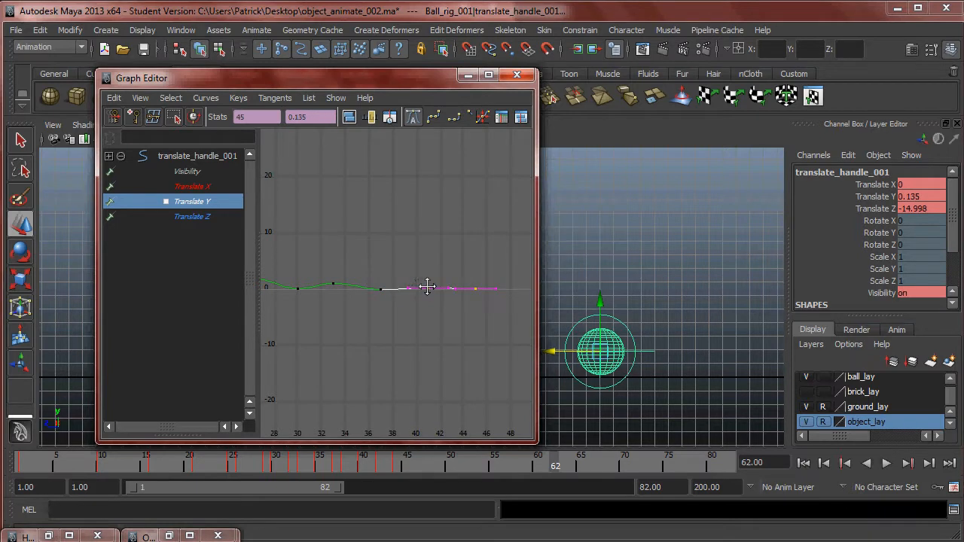
{"action": "scroll", "coordinate": [452, 327], "scroll_direction": "up", "scroll_amount": 5}
{"action": "middle_click_drag", "start_coordinate": [405, 333], "coordinate": [322, 316], "text": "alt"}
{"action": "scroll", "coordinate": [405, 319], "scroll_direction": "down", "scroll_amount": 2}
{"action": "middle_click_drag", "start_coordinate": [433, 320], "coordinate": [375, 301], "text": "alt"}
{"action": "scroll", "coordinate": [374, 301], "scroll_direction": "down", "scroll_amount": 4}
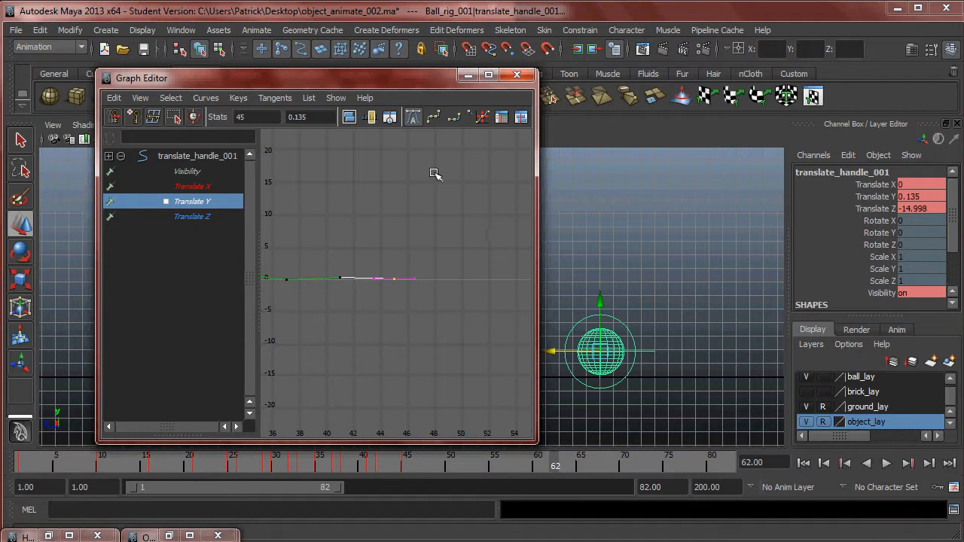
Minimize the Graph Editor, play back the retimed bounce from frame 1, and scrub to frame 45.
{"action": "left_click", "coordinate": [467, 77]}
{"action": "left_click_drag", "start_coordinate": [539, 471], "coordinate": [21, 476]}
{"action": "left_click", "coordinate": [885, 464]}
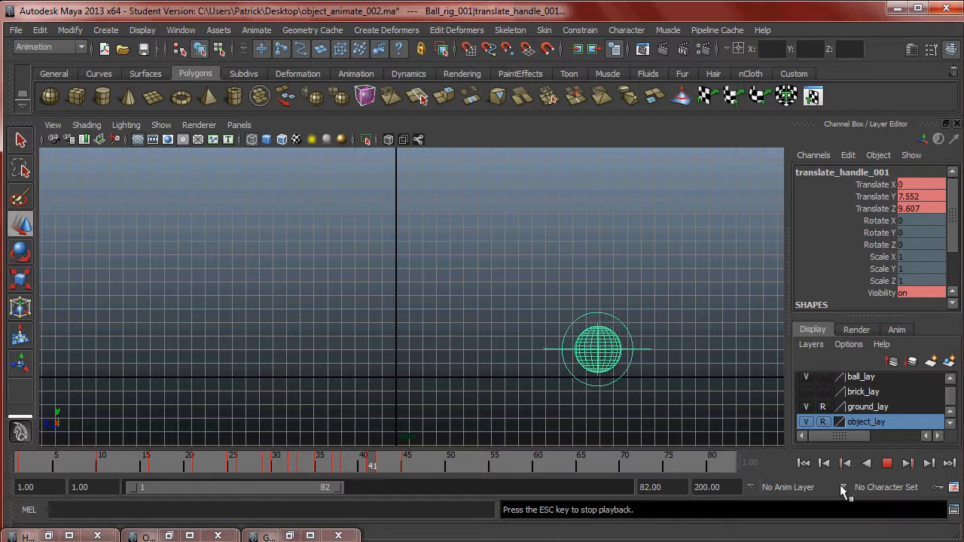
{"action": "left_click", "coordinate": [891, 462]}
{"action": "mouse_move", "coordinate": [570, 462]}
{"action": "left_mouse_down"}
{"action": "mouse_move", "coordinate": [45, 483]}
{"action": "mouse_move", "coordinate": [408, 491]}
{"action": "left_mouse_up"}
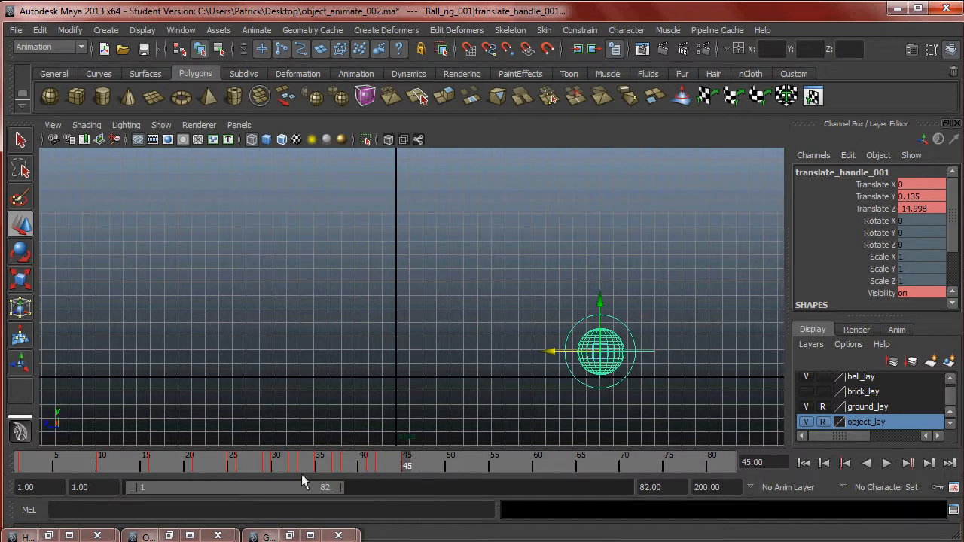
Restore the Graph Editor, isolate the Translate Z curve, and frame its keys from about frame 18 to 42.
{"action": "left_click", "coordinate": [290, 536]}
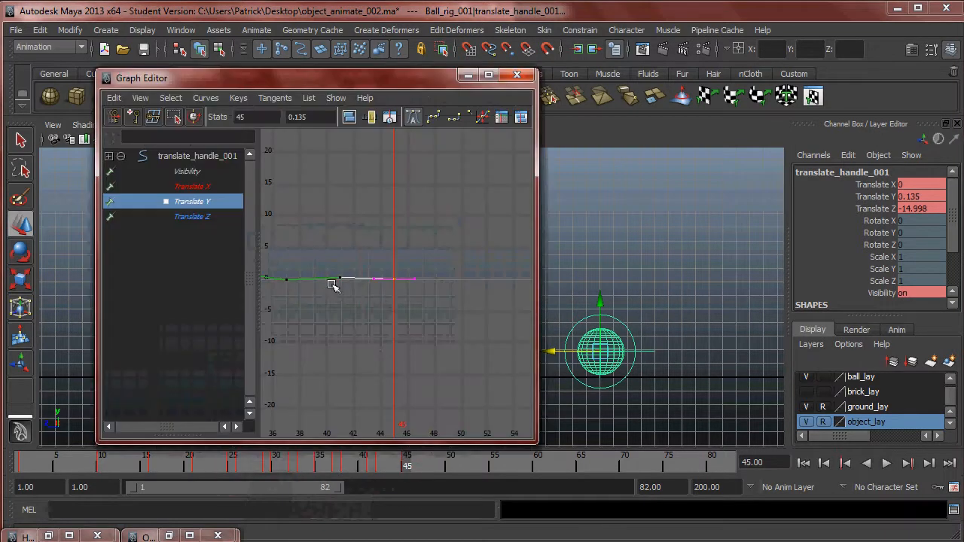
{"action": "left_click", "coordinate": [190, 219]}
{"action": "middle_click_drag", "start_coordinate": [363, 339], "coordinate": [482, 316], "text": "alt"}
{"action": "right_click_drag", "start_coordinate": [482, 316], "coordinate": [396, 317], "text": "alt"}
{"action": "middle_click_drag", "start_coordinate": [395, 316], "coordinate": [440, 315], "text": "alt"}
{"action": "right_click_drag", "start_coordinate": [441, 315], "coordinate": [351, 283], "text": "alt"}
{"action": "middle_click_drag", "start_coordinate": [350, 283], "coordinate": [380, 280], "text": "alt"}
{"action": "right_click_drag", "start_coordinate": [354, 286], "coordinate": [433, 293], "text": "alt"}
{"action": "middle_click_drag", "start_coordinate": [433, 293], "coordinate": [410, 290], "text": "alt"}
{"action": "right_click_drag", "start_coordinate": [409, 290], "coordinate": [469, 297], "text": "alt"}
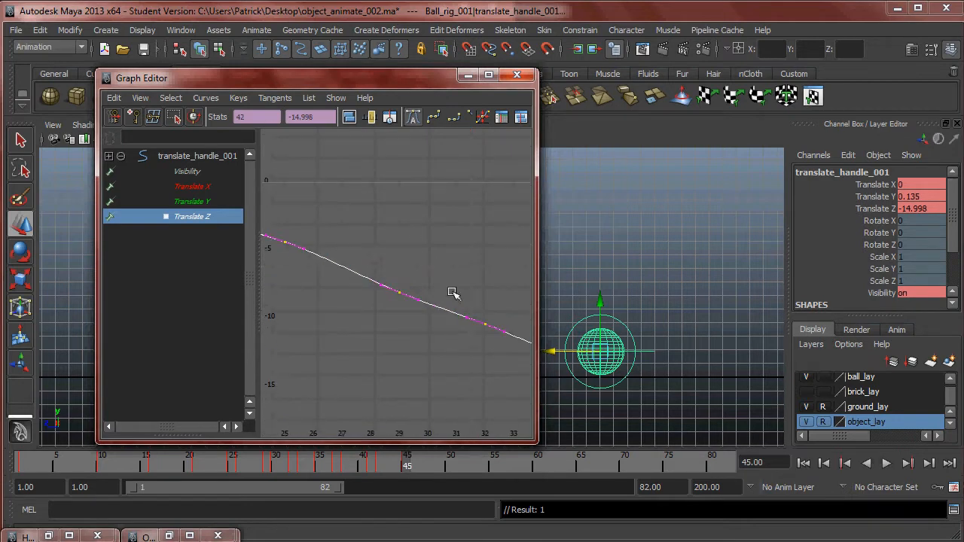
{"action": "right_click_drag", "start_coordinate": [424, 249], "coordinate": [380, 251], "text": "alt"}
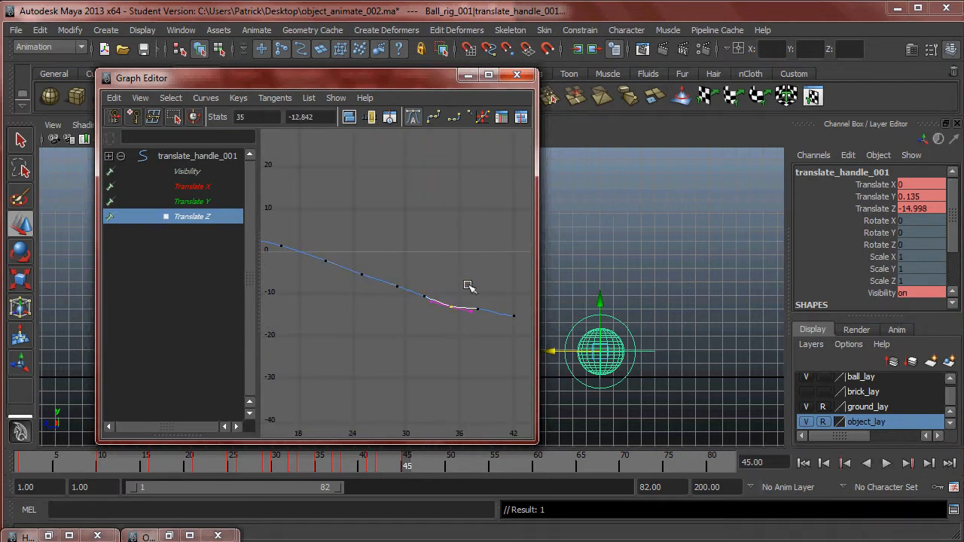
Adjust the end of the Translate Z curve, setting the last key at frame 42 to about -14.884.
{"action": "left_click_drag", "start_coordinate": [516, 329], "coordinate": [516, 329]}
{"action": "middle_click_drag", "start_coordinate": [469, 304], "coordinate": [479, 312]}
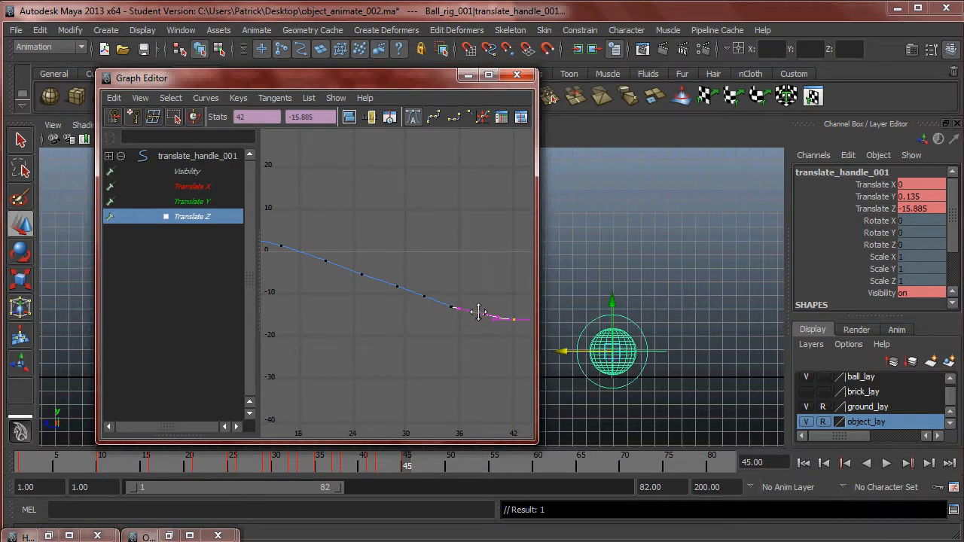
{"action": "right_click_drag", "start_coordinate": [451, 276], "coordinate": [341, 265], "text": "alt"}
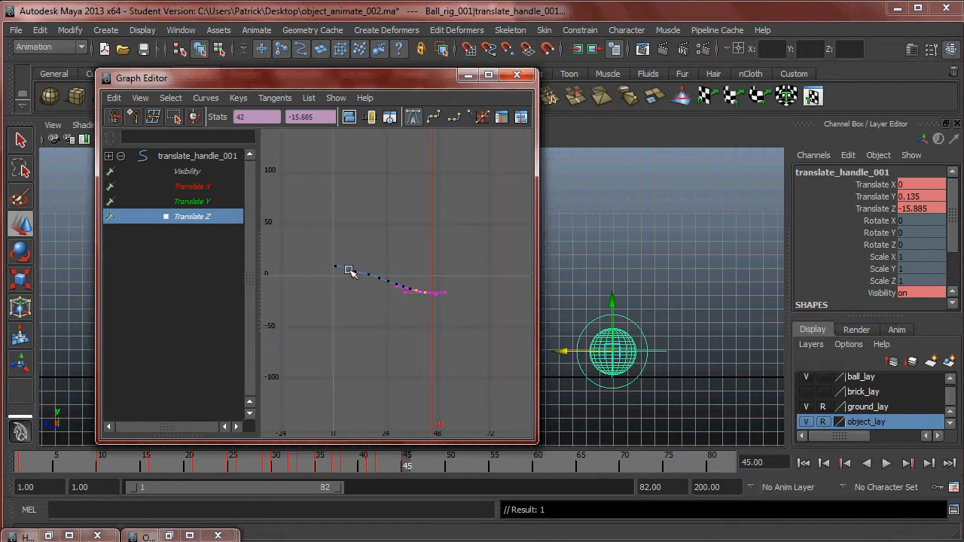
{"action": "right_click_drag", "start_coordinate": [430, 286], "coordinate": [434, 309], "text": "alt"}
{"action": "left_click_drag", "start_coordinate": [497, 356], "coordinate": [497, 355]}
{"action": "middle_click_drag", "start_coordinate": [462, 317], "coordinate": [455, 307]}
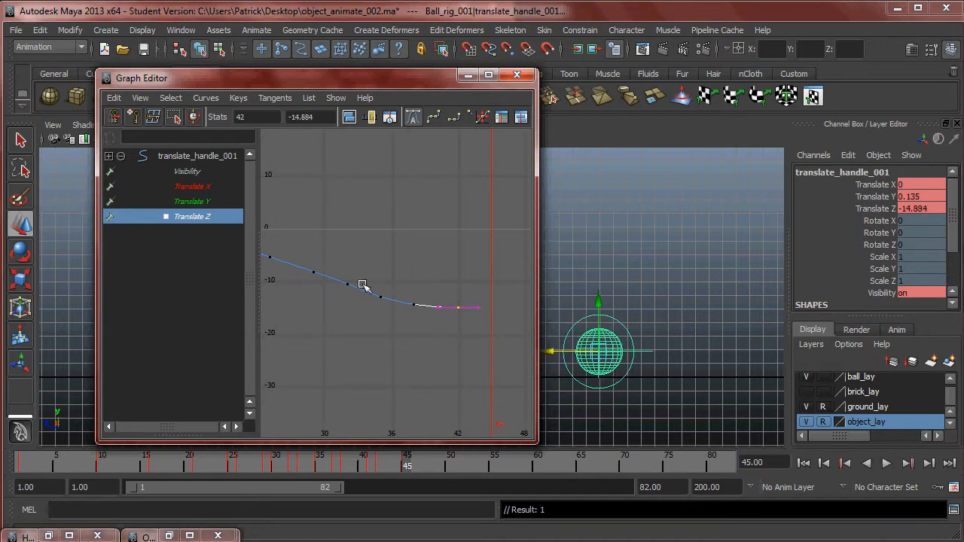
Raise the later Translate Z keys and shift the final ones a frame later, ending at frame 43 with about -13.11.
{"action": "left_click_drag", "start_coordinate": [364, 281], "coordinate": [458, 322]}
{"action": "middle_click_drag", "start_coordinate": [458, 322], "coordinate": [458, 301]}
{"action": "left_click_drag", "start_coordinate": [331, 288], "coordinate": [333, 289]}
{"action": "left_click_drag", "start_coordinate": [344, 253], "coordinate": [497, 339]}
{"action": "middle_click_drag", "start_coordinate": [417, 298], "coordinate": [456, 308]}
{"action": "right_click_drag", "start_coordinate": [456, 308], "coordinate": [398, 282], "text": "alt"}
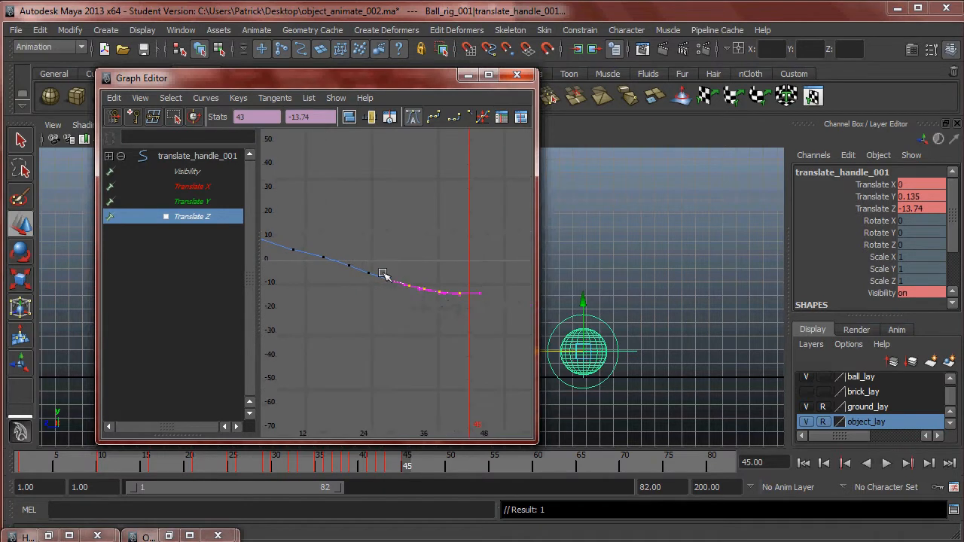
{"action": "middle_click_drag", "start_coordinate": [425, 290], "coordinate": [424, 288]}
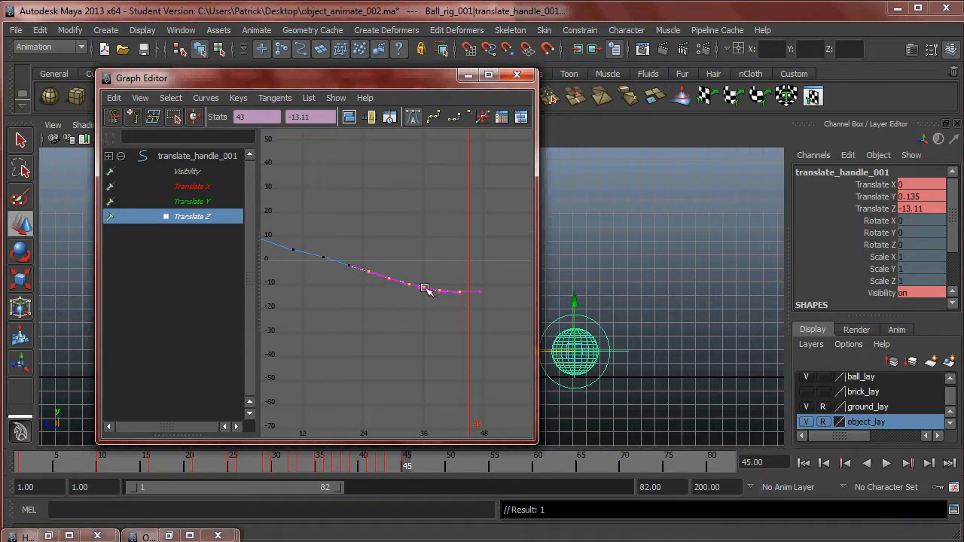
Review the smoothed Translate Z curve, minimize the Graph Editor, and play back the ball's bounce from frame 3.
{"action": "left_click_drag", "start_coordinate": [338, 259], "coordinate": [351, 275]}
{"action": "left_click_drag", "start_coordinate": [404, 461], "coordinate": [207, 468]}
{"action": "left_click", "coordinate": [469, 75]}
{"action": "left_click", "coordinate": [290, 536]}
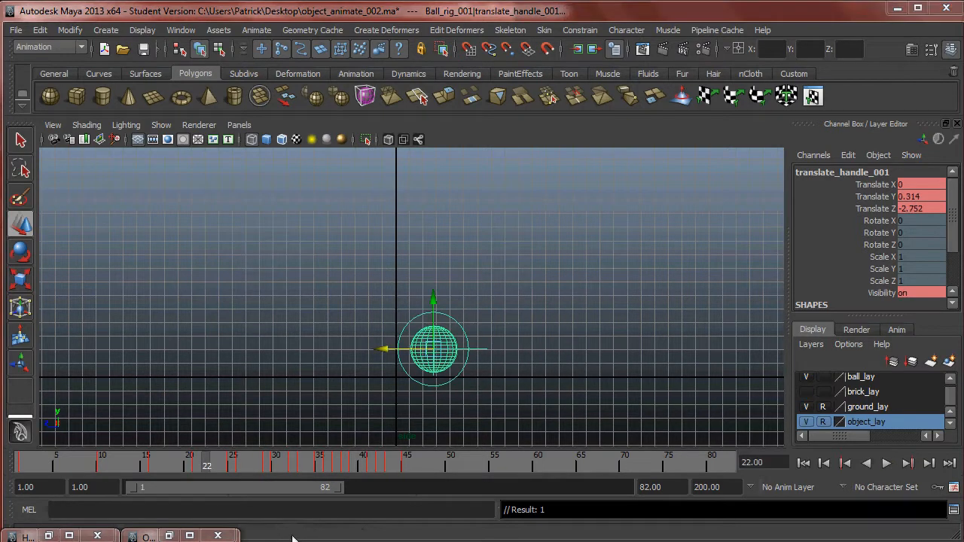
{"action": "right_click_drag", "start_coordinate": [423, 299], "coordinate": [439, 315], "text": "alt"}
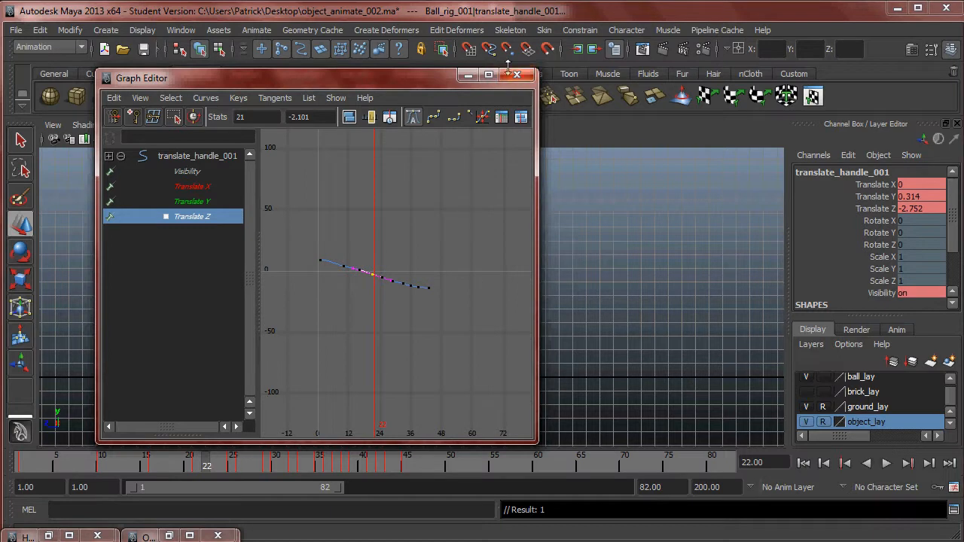
{"action": "left_click", "coordinate": [467, 77]}
{"action": "left_click_drag", "start_coordinate": [247, 461], "coordinate": [48, 466]}
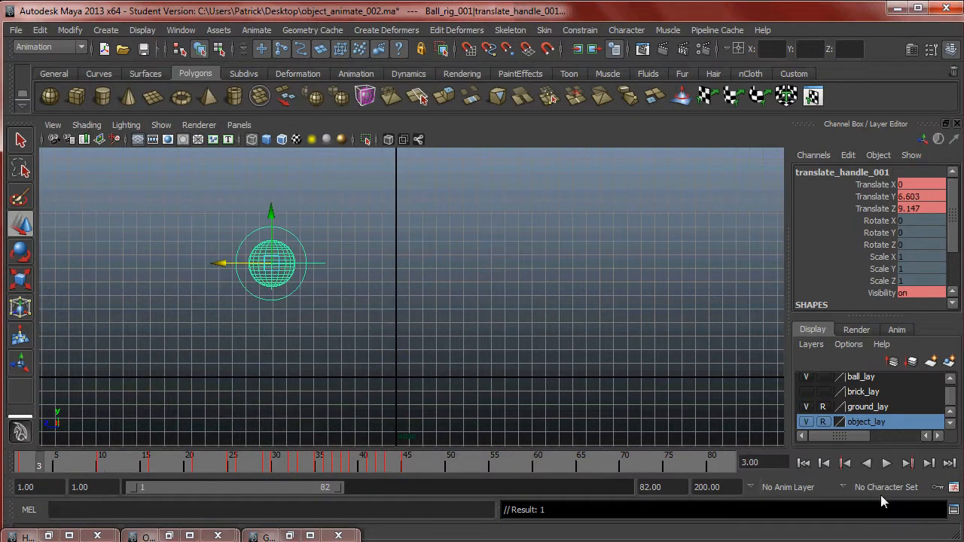
{"action": "left_click", "coordinate": [886, 465]}
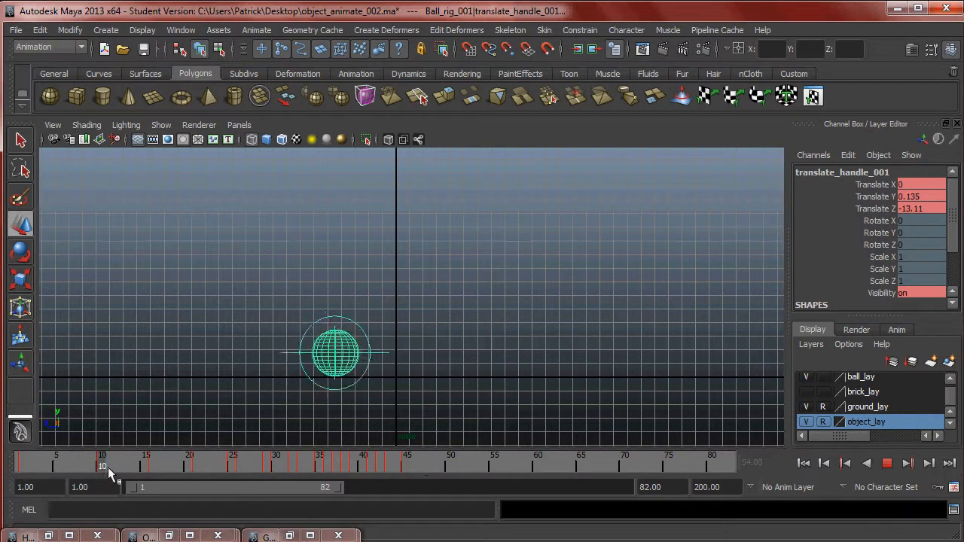
Scrub to the closing frames around 42, try nudging the ball along Z, and play back the result.
{"action": "mouse_move", "coordinate": [253, 462]}
{"action": "left_mouse_down"}
{"action": "mouse_move", "coordinate": [380, 462]}
{"action": "mouse_move", "coordinate": [331, 463]}
{"action": "mouse_move", "coordinate": [372, 463]}
{"action": "left_mouse_up"}
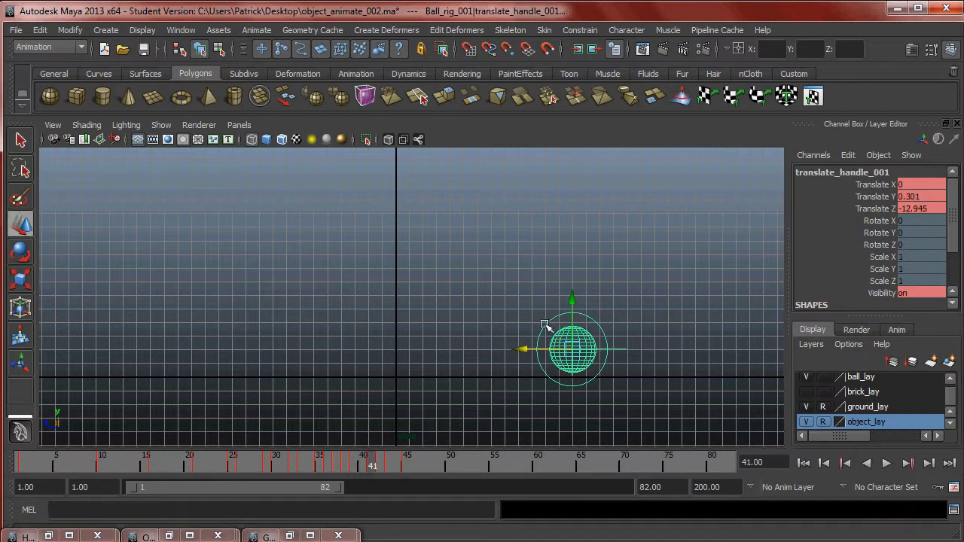
{"action": "key", "text": "alt+v"}
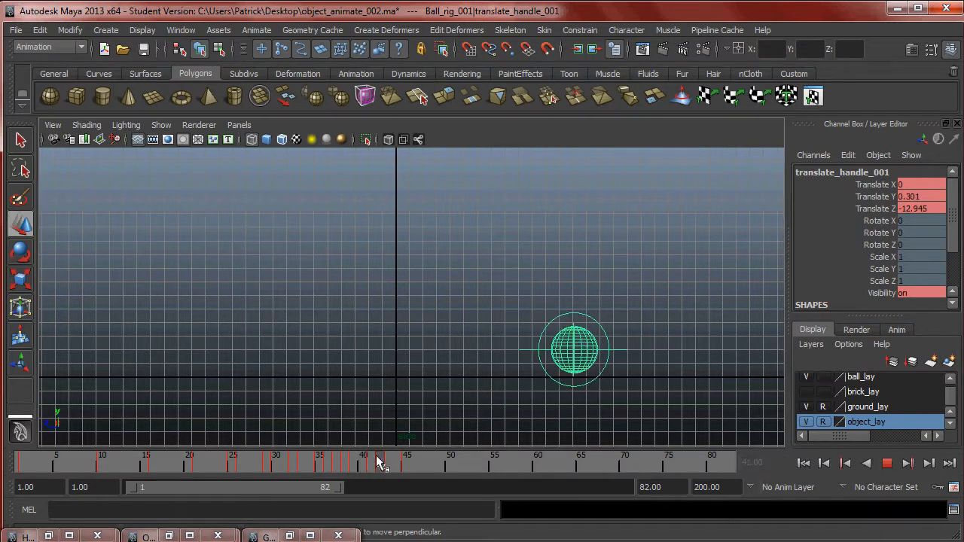
{"action": "left_click", "coordinate": [380, 463]}
{"action": "left_click_drag", "start_coordinate": [525, 357], "coordinate": [515, 354]}
{"action": "key", "text": "alt+v"}
Delete the translate handle's closing keys from about frame 38 through frame 45 and play back the shortened animation.
{"action": "left_click", "coordinate": [392, 465]}
{"action": "right_click", "coordinate": [388, 463]}
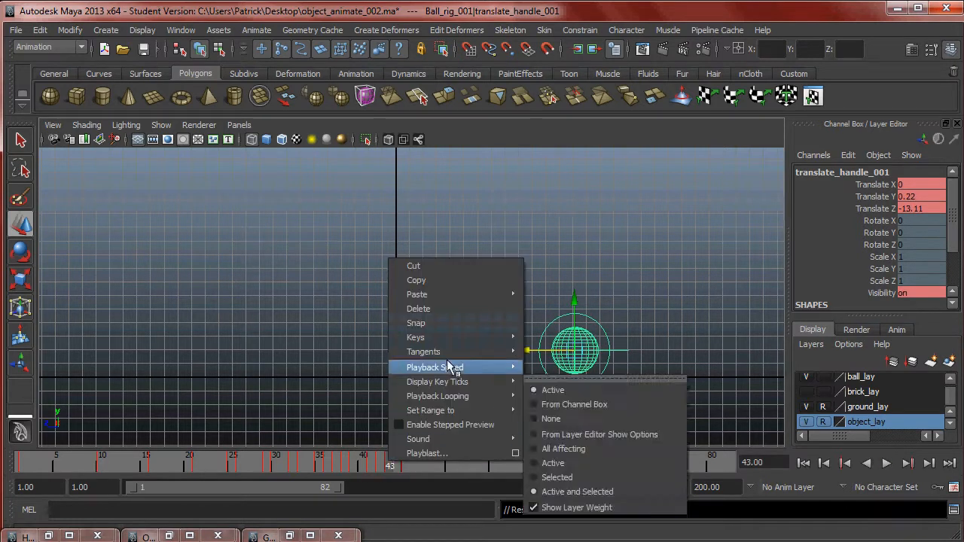
{"action": "left_click", "coordinate": [444, 309]}
{"action": "left_click_drag", "start_coordinate": [391, 465], "coordinate": [212, 465]}
{"action": "right_click", "coordinate": [407, 465]}
{"action": "left_click", "coordinate": [455, 308]}
{"action": "right_click", "coordinate": [376, 465]}
{"action": "left_click", "coordinate": [424, 308]}
{"action": "left_click", "coordinate": [886, 464]}
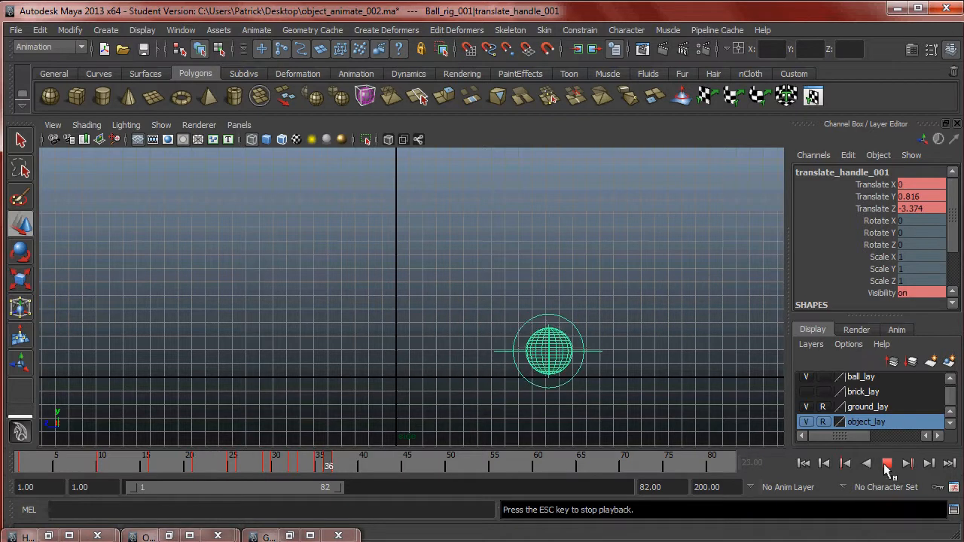
{"action": "left_click", "coordinate": [886, 465]}
Move the ball farther along Z and down to the ground, key it at frame 45, and play back from frame 8.
{"action": "left_click_drag", "start_coordinate": [385, 467], "coordinate": [364, 488]}
{"action": "left_click_drag", "start_coordinate": [557, 356], "coordinate": [573, 349]}
{"action": "left_click_drag", "start_coordinate": [380, 466], "coordinate": [407, 466]}
{"action": "left_click_drag", "start_coordinate": [574, 348], "coordinate": [582, 360]}
{"action": "key", "text": "s"}
{"action": "left_click_drag", "start_coordinate": [381, 466], "coordinate": [82, 465]}
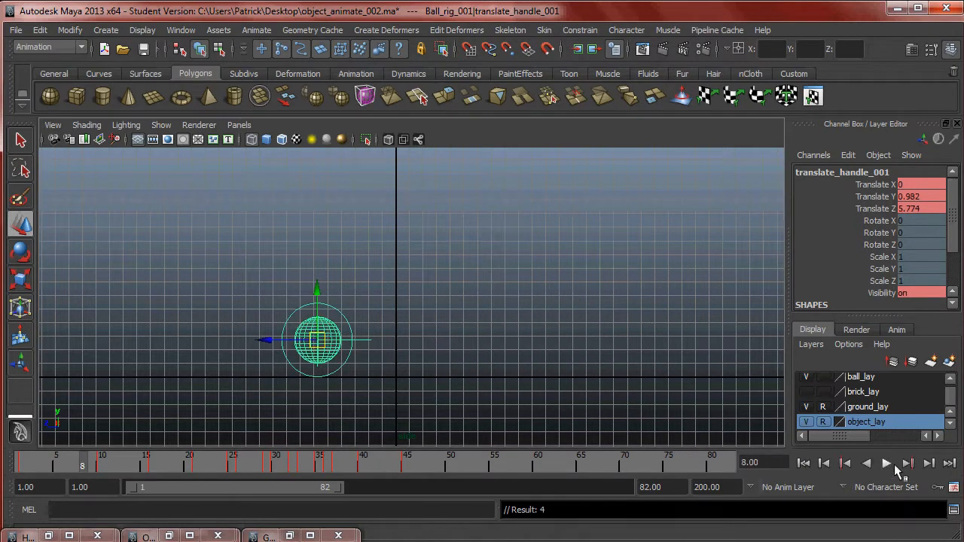
{"action": "left_click", "coordinate": [895, 467]}
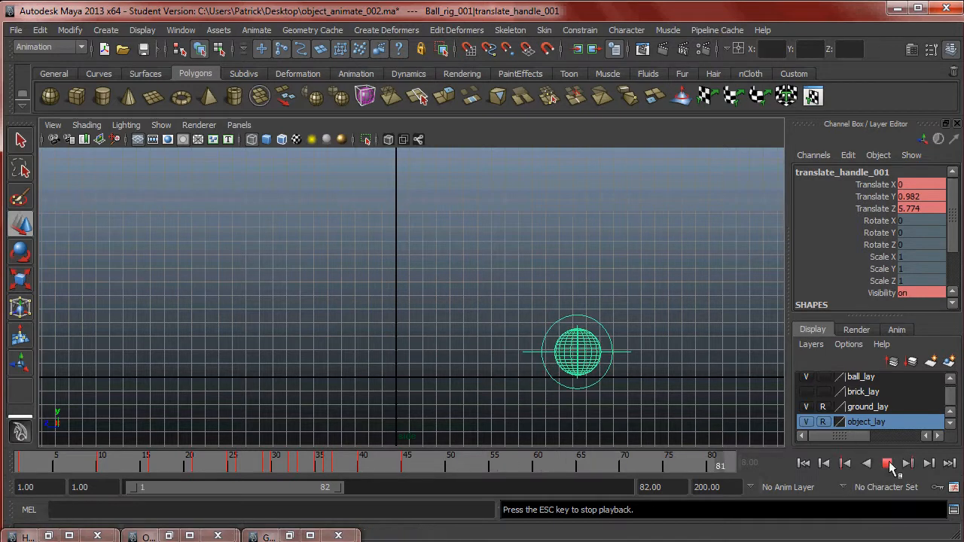
At frame 40, key the ball raised to about Y 0.332 and Z -12.207, and play back the extra bounce.
{"action": "left_click_drag", "start_coordinate": [538, 456], "coordinate": [364, 466]}
{"action": "left_click_drag", "start_coordinate": [568, 297], "coordinate": [511, 354]}
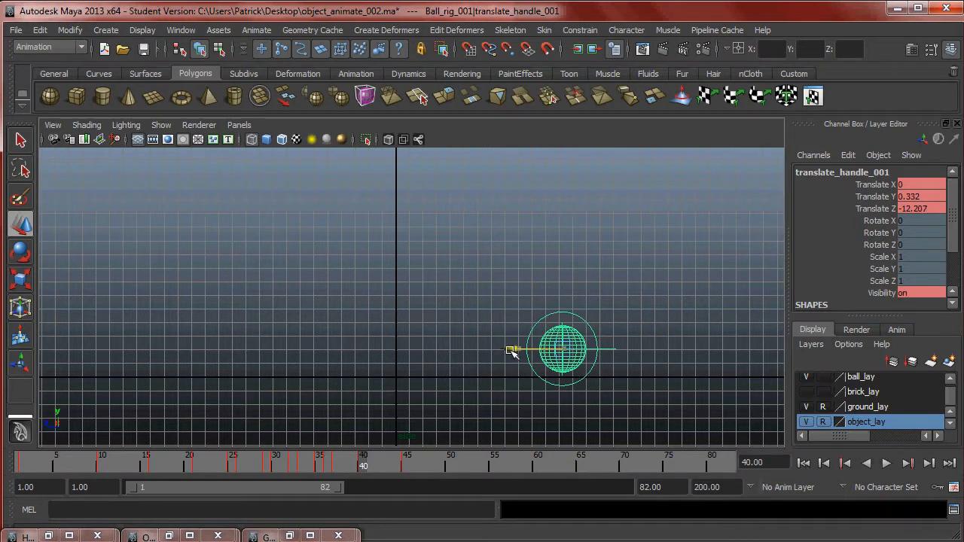
{"action": "key", "text": "alt+v"}
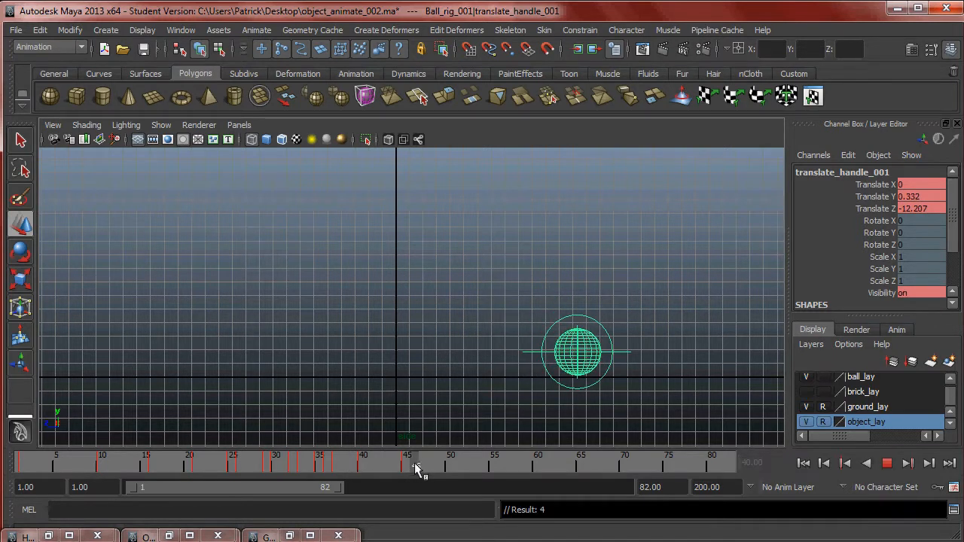
At frame 45, move the ball back along Z to about -12.539 and play back from frame 28.
{"action": "left_click_drag", "start_coordinate": [407, 465], "coordinate": [408, 465]}
{"action": "left_click_drag", "start_coordinate": [529, 353], "coordinate": [518, 354]}
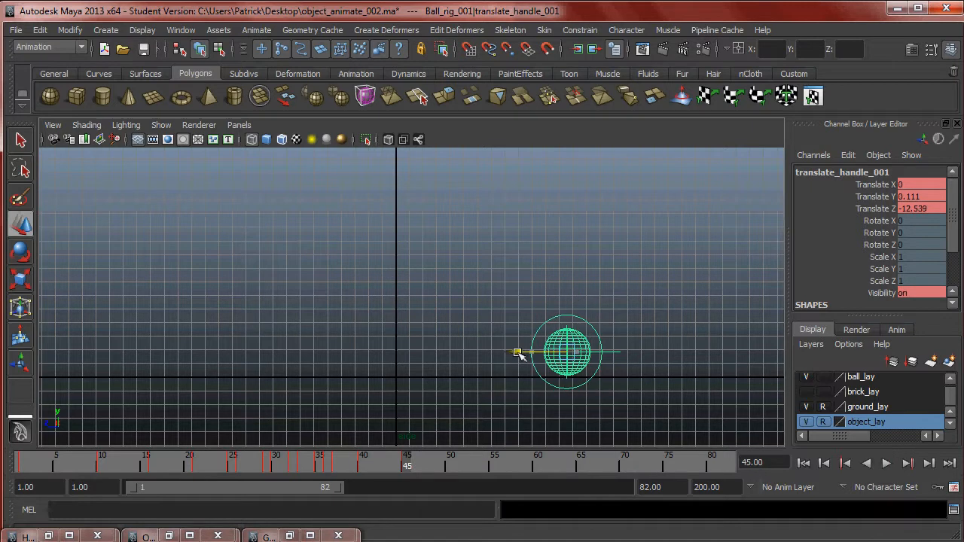
{"action": "left_click_drag", "start_coordinate": [401, 459], "coordinate": [259, 464]}
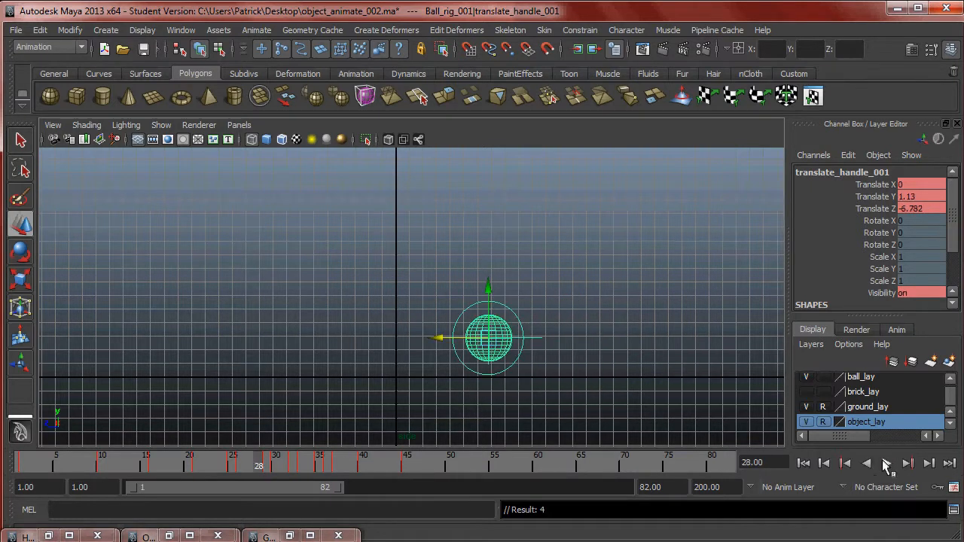
{"action": "left_click", "coordinate": [881, 463]}
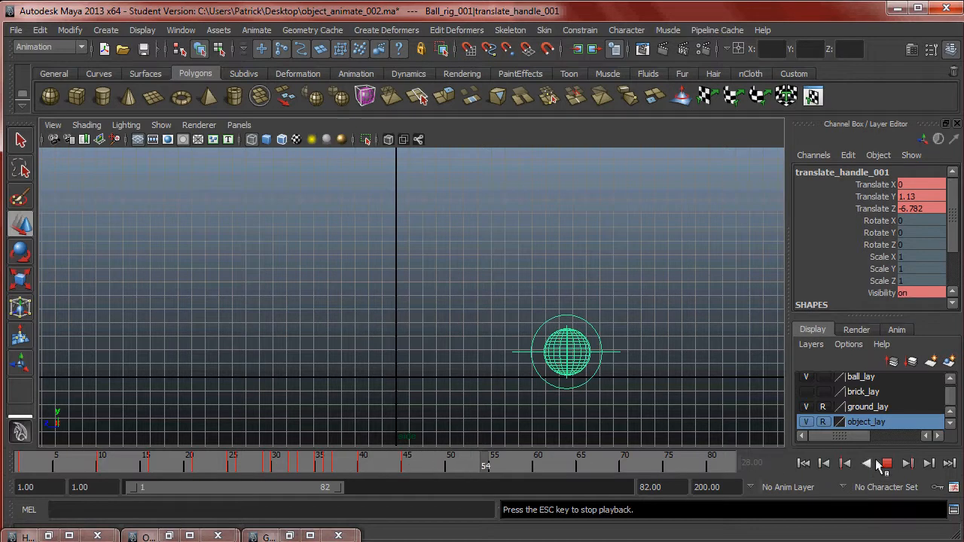
{"action": "key", "text": "Escape"}
At frame 47, raise the ball to about Y 0.277 and Z -13.092, and shift that key to frame 49.
{"action": "mouse_move", "coordinate": [505, 464]}
{"action": "left_mouse_down"}
{"action": "mouse_move", "coordinate": [194, 467]}
{"action": "mouse_move", "coordinate": [424, 471]}
{"action": "left_mouse_up"}
{"action": "left_click_drag", "start_coordinate": [565, 302], "coordinate": [554, 323]}
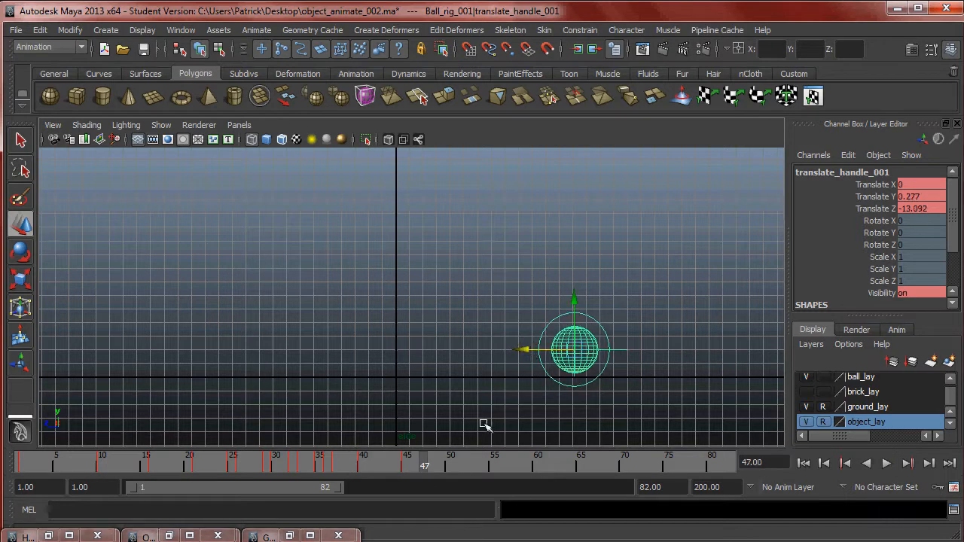
{"action": "mouse_move", "coordinate": [441, 468]}
{"action": "left_mouse_down", "text": "shift"}
{"action": "mouse_move", "coordinate": [428, 467]}
{"action": "mouse_move", "coordinate": [451, 471]}
{"action": "left_mouse_up", "text": "shift"}
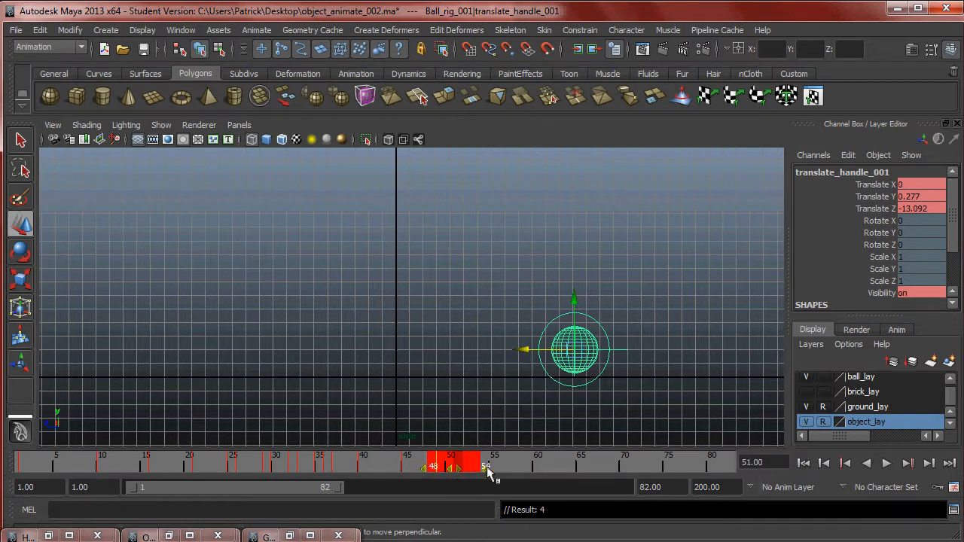
At frame 53, lower the ball to about Y 0.056 and Z -13.534, and play back the final bounces.
{"action": "left_click", "coordinate": [427, 465]}
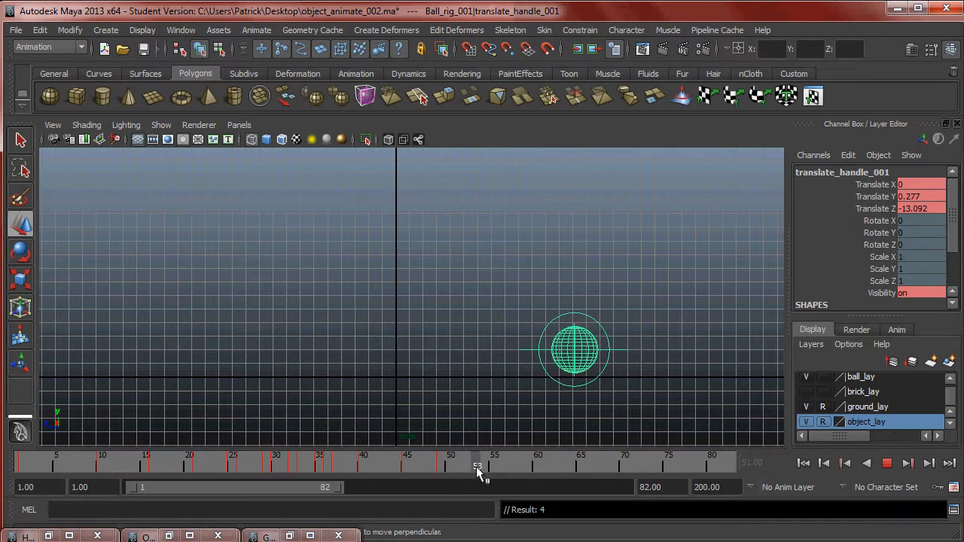
{"action": "left_click_drag", "start_coordinate": [576, 303], "coordinate": [578, 306]}
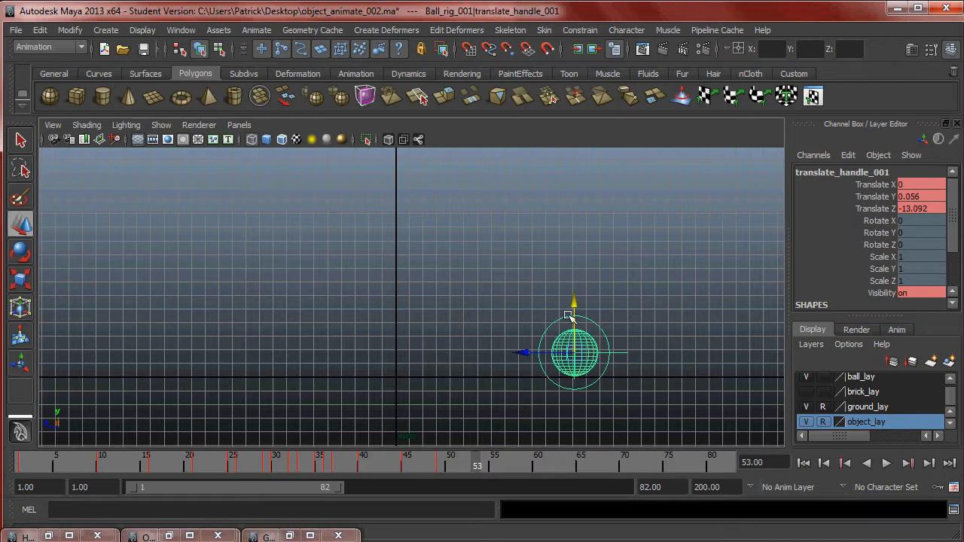
{"action": "left_click_drag", "start_coordinate": [527, 351], "coordinate": [533, 351]}
{"action": "left_click", "coordinate": [268, 464]}
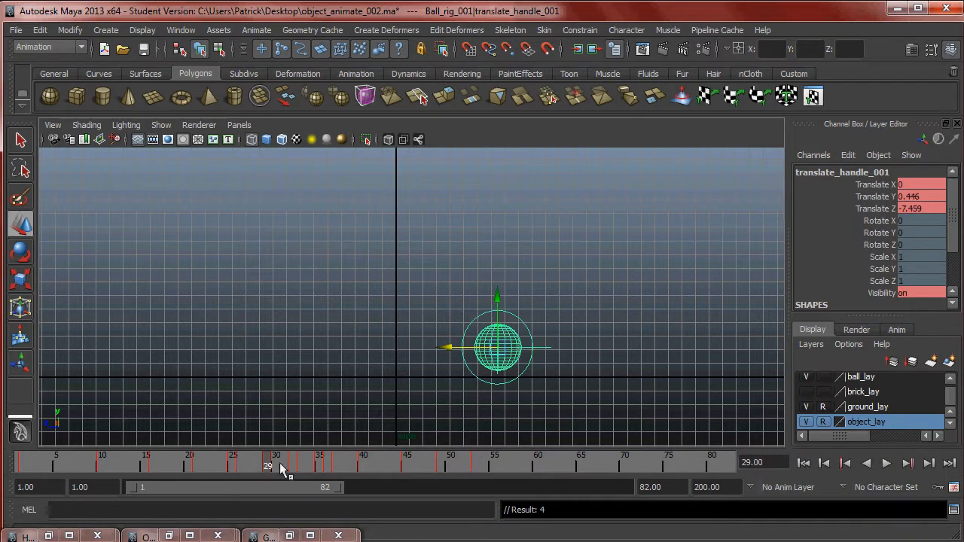
{"action": "left_click", "coordinate": [887, 465]}
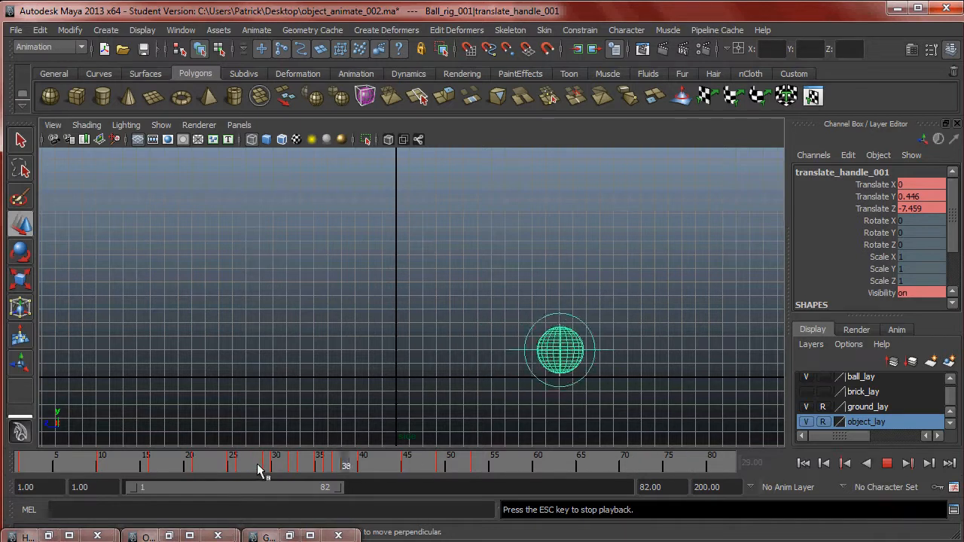
{"action": "key", "text": "Escape"}
{"action": "left_click", "coordinate": [886, 465]}
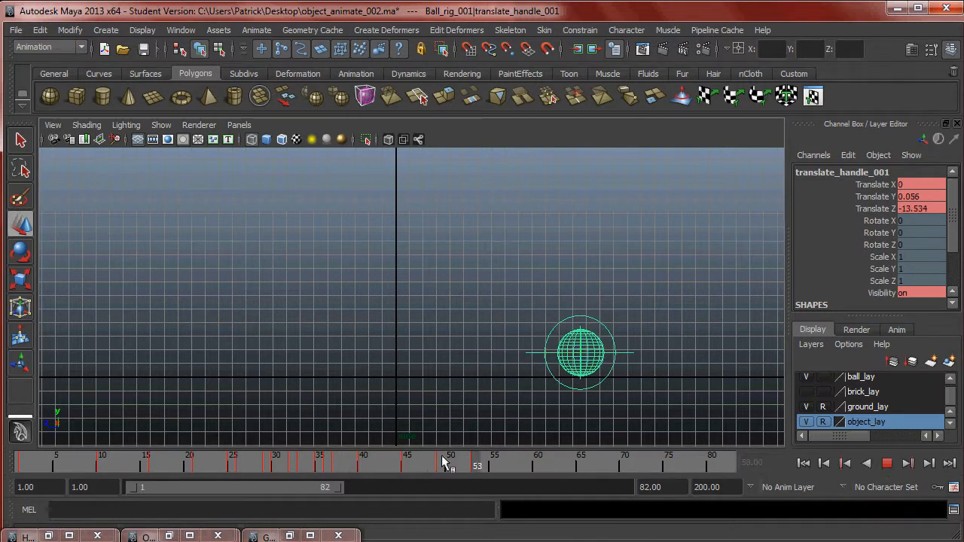
Move the last two keys earlier, placing the raised key at frame 47, and play back from frame 40.
{"action": "mouse_move", "coordinate": [331, 467]}
{"action": "left_mouse_down"}
{"action": "mouse_move", "coordinate": [515, 470]}
{"action": "mouse_move", "coordinate": [451, 470]}
{"action": "mouse_move", "coordinate": [463, 468]}
{"action": "left_mouse_up"}
{"action": "left_click", "coordinate": [581, 467]}
{"action": "left_click", "coordinate": [364, 465]}
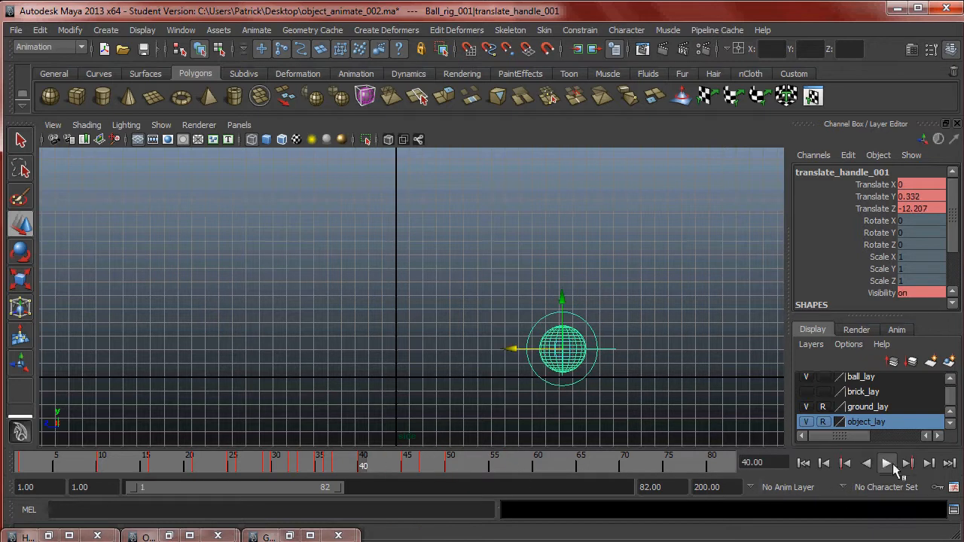
{"action": "left_click", "coordinate": [887, 463]}
{"action": "left_click", "coordinate": [887, 463]}
Delete the ball's last key, between frames 49 and 51, and play back the animation.
{"action": "left_click_drag", "start_coordinate": [435, 467], "coordinate": [467, 467], "text": "shift"}
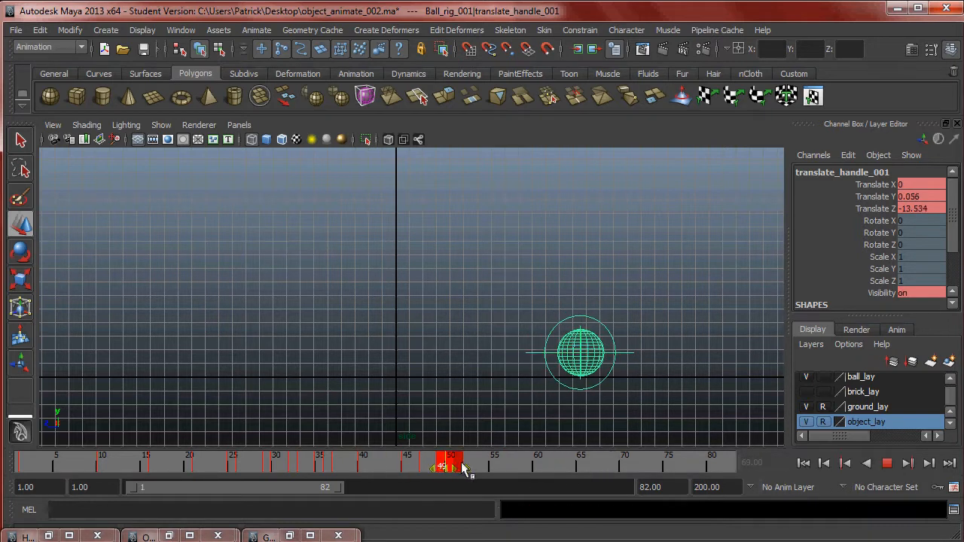
{"action": "right_click", "coordinate": [461, 467]}
{"action": "left_click", "coordinate": [512, 307]}
{"action": "key", "text": "alt+v"}
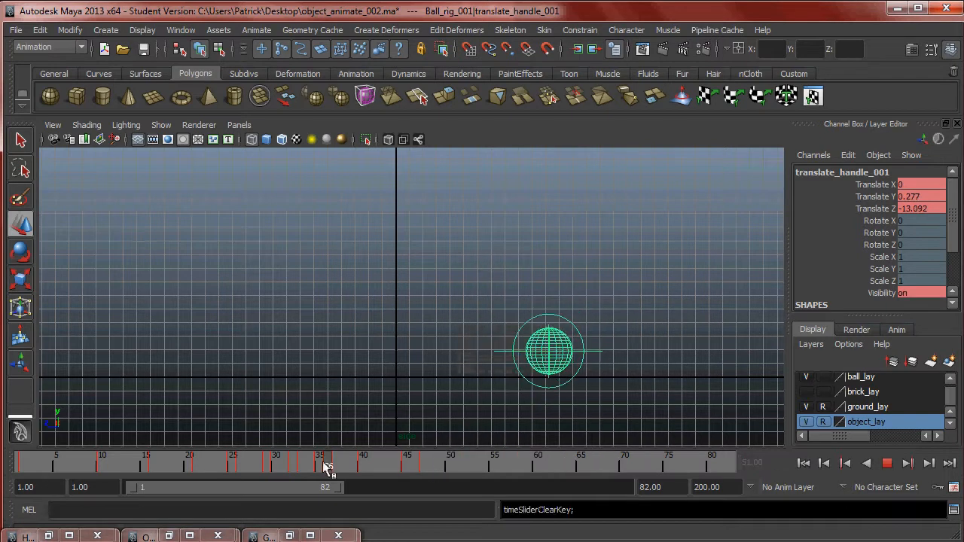
At frame 47, move the ball to about Y 0.277 and Z -12.871, shift its key to frame 48, and play back.
{"action": "left_click_drag", "start_coordinate": [371, 460], "coordinate": [427, 467]}
{"action": "left_click_drag", "start_coordinate": [525, 350], "coordinate": [525, 353]}
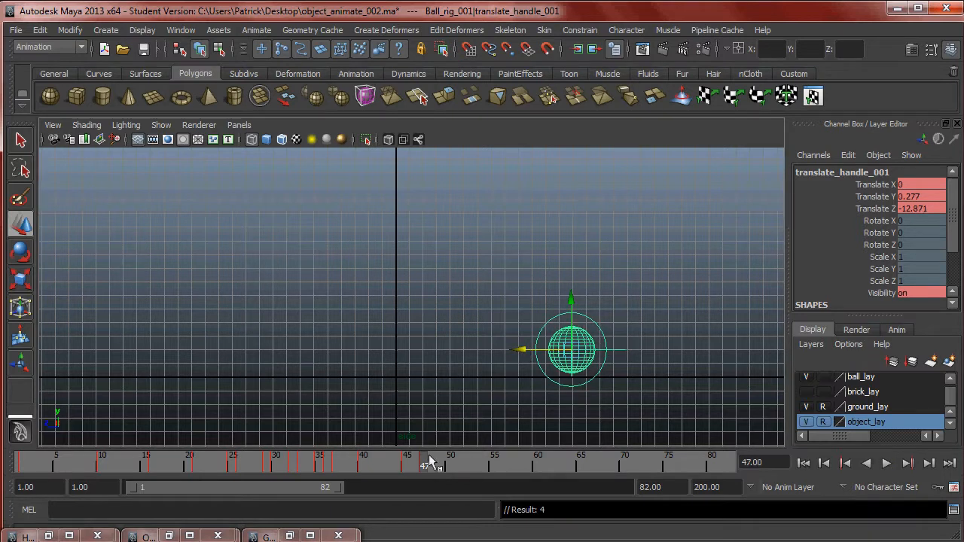
{"action": "left_click_drag", "start_coordinate": [424, 469], "coordinate": [439, 473], "text": "shift"}
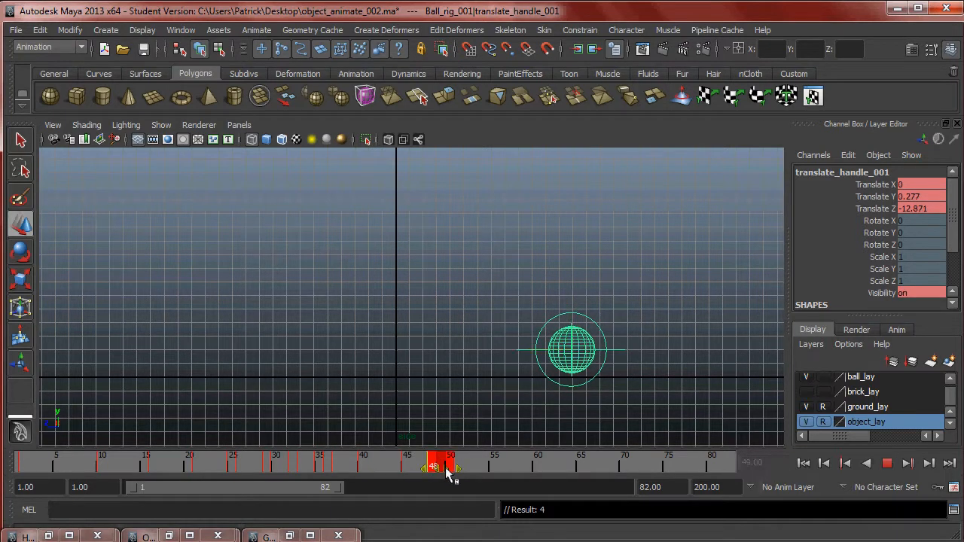
{"action": "left_click_drag", "start_coordinate": [496, 460], "coordinate": [371, 462]}
{"action": "left_click", "coordinate": [888, 464]}
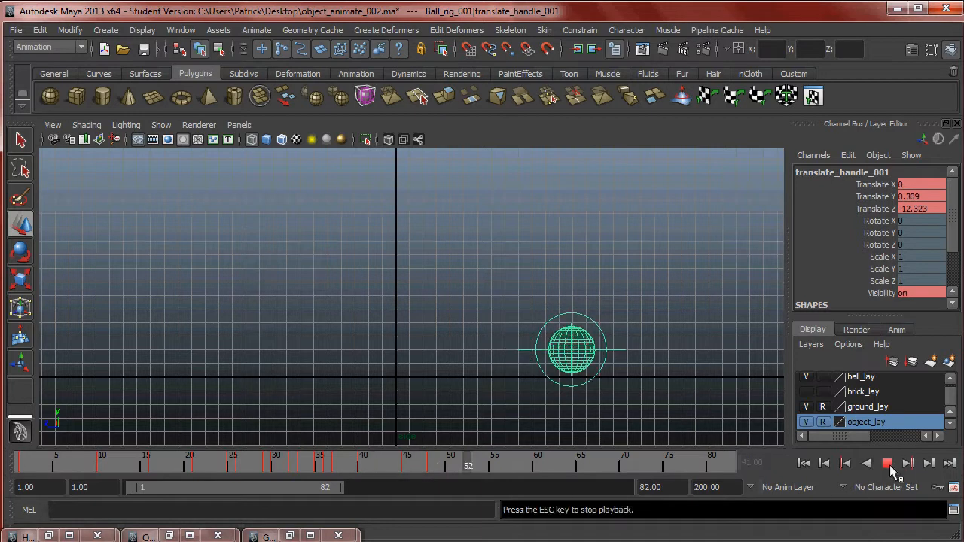
Lower the ball to about Y 0.056 and Z -13.036, key it at frame 51, and play back from frame 37.
{"action": "left_click_drag", "start_coordinate": [572, 304], "coordinate": [571, 305]}
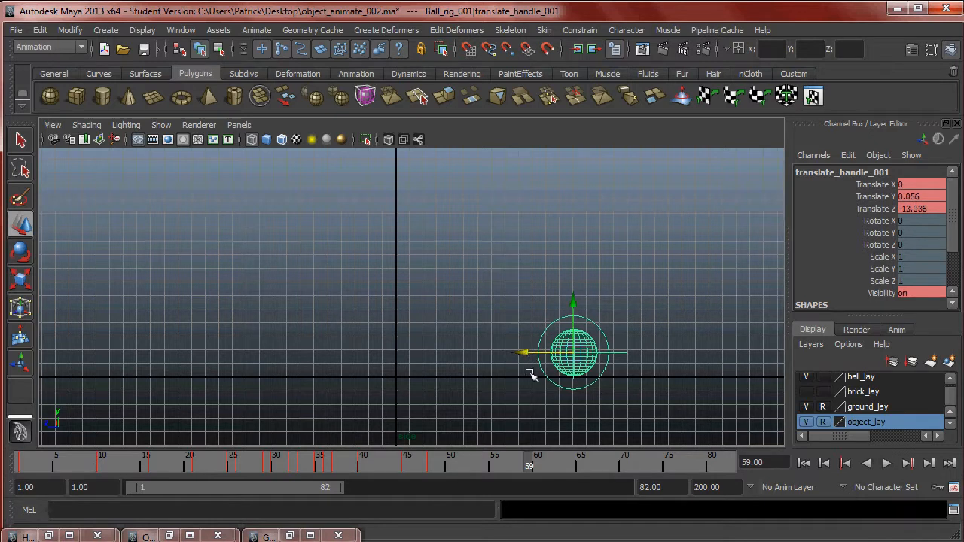
{"action": "left_click_drag", "start_coordinate": [509, 466], "coordinate": [336, 463]}
{"action": "key", "text": "s"}
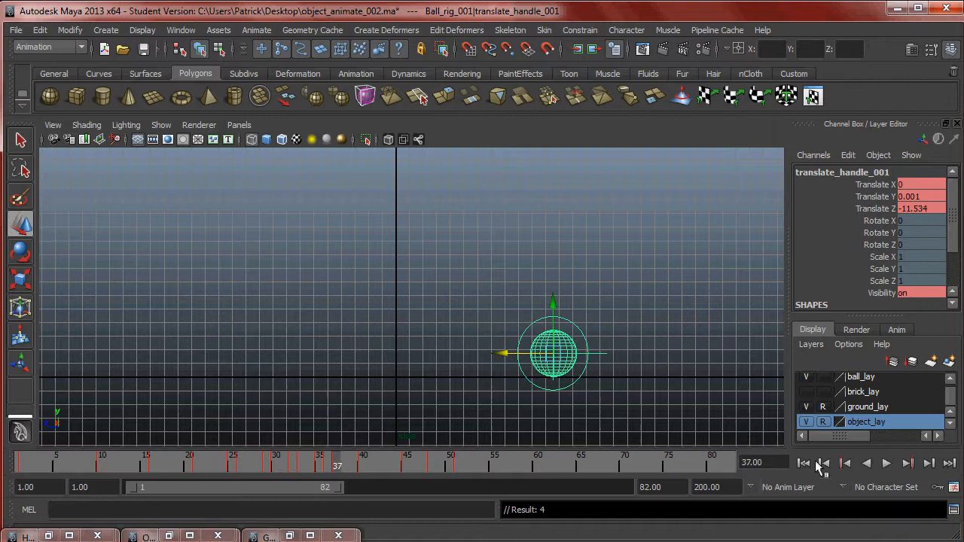
{"action": "left_click", "coordinate": [883, 463]}
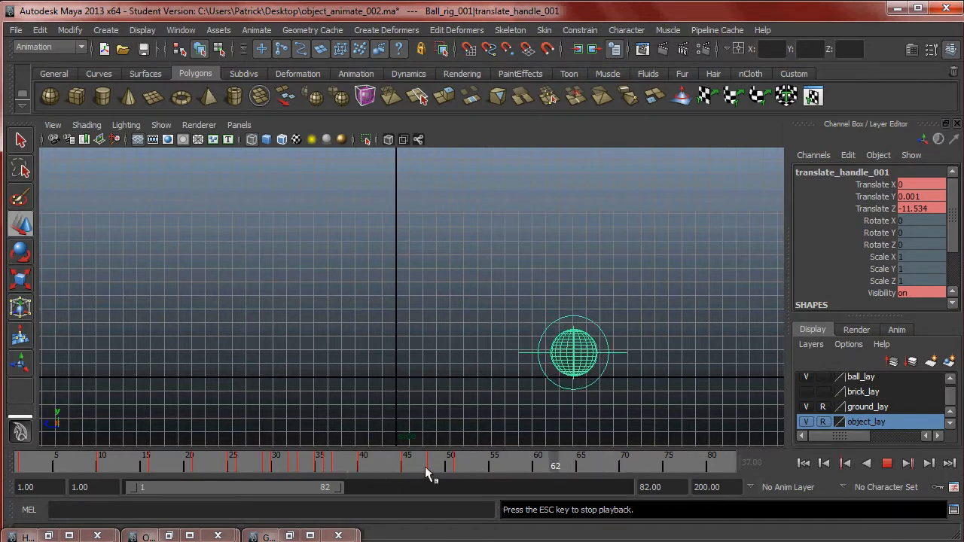
Shift the last three keys two frames earlier to frames 43, 46 and 49, play back, and return to frame 1.
{"action": "left_click_drag", "start_coordinate": [392, 465], "coordinate": [431, 468], "text": "shift"}
{"action": "left_click", "coordinate": [486, 461]}
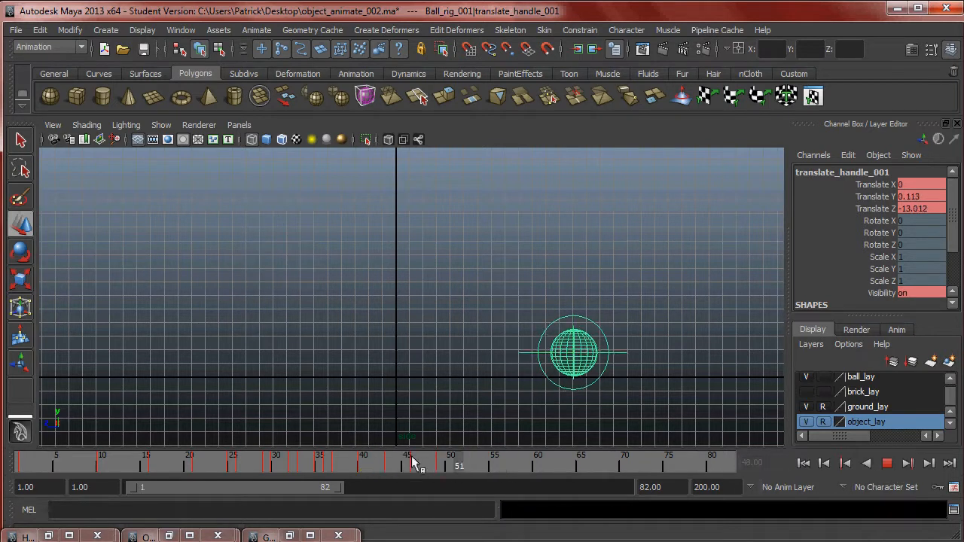
{"action": "key", "text": "alt+v"}
{"action": "left_click", "coordinate": [886, 463]}
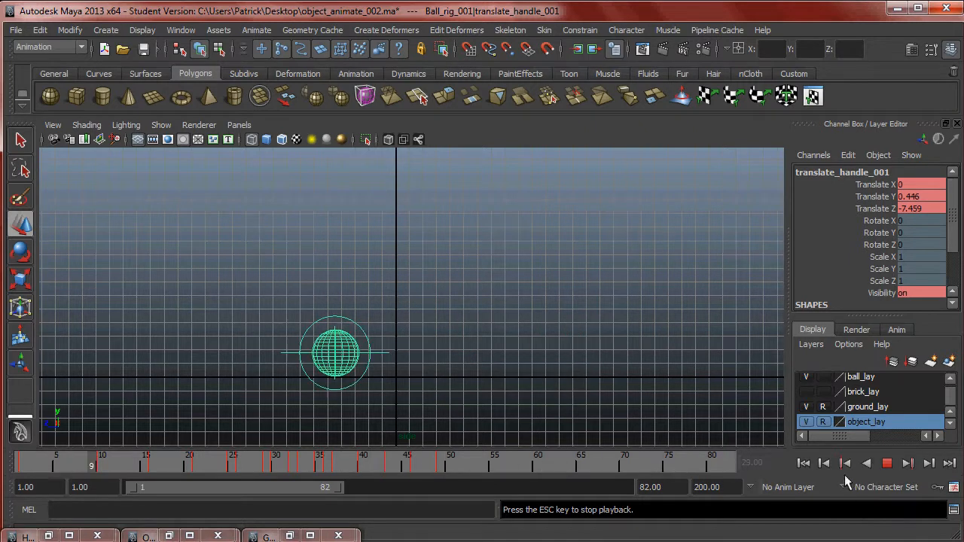
{"action": "left_click", "coordinate": [886, 463]}
{"action": "left_click_drag", "start_coordinate": [559, 472], "coordinate": [21, 460]}
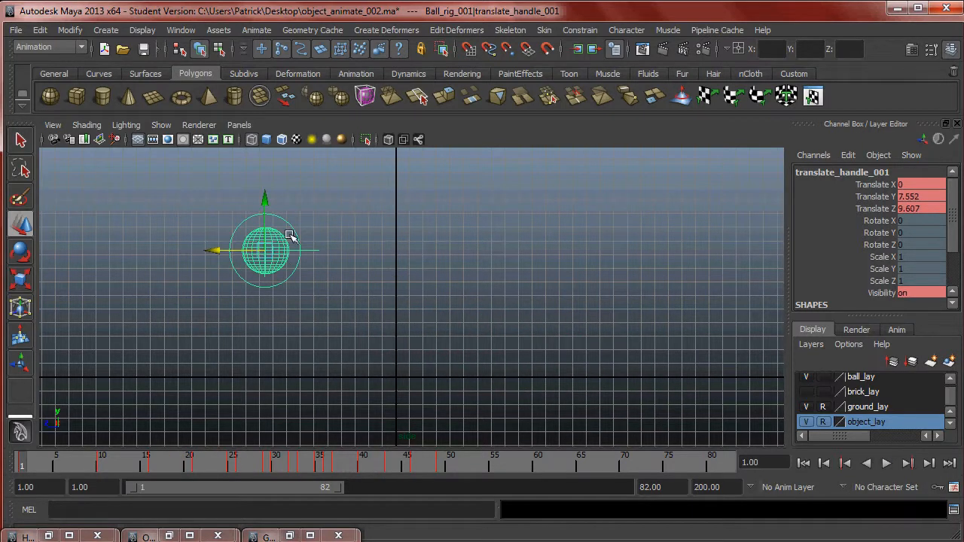
{"action": "mouse_move", "coordinate": [25, 469]}
{"action": "left_mouse_down"}
{"action": "mouse_move", "coordinate": [455, 469]}
{"action": "mouse_move", "coordinate": [21, 463]}
{"action": "left_mouse_up"}
Select the ball's scale handle and key its scale at 1 on frame 9, just before the first ground contact.
{"action": "left_click", "coordinate": [310, 223]}
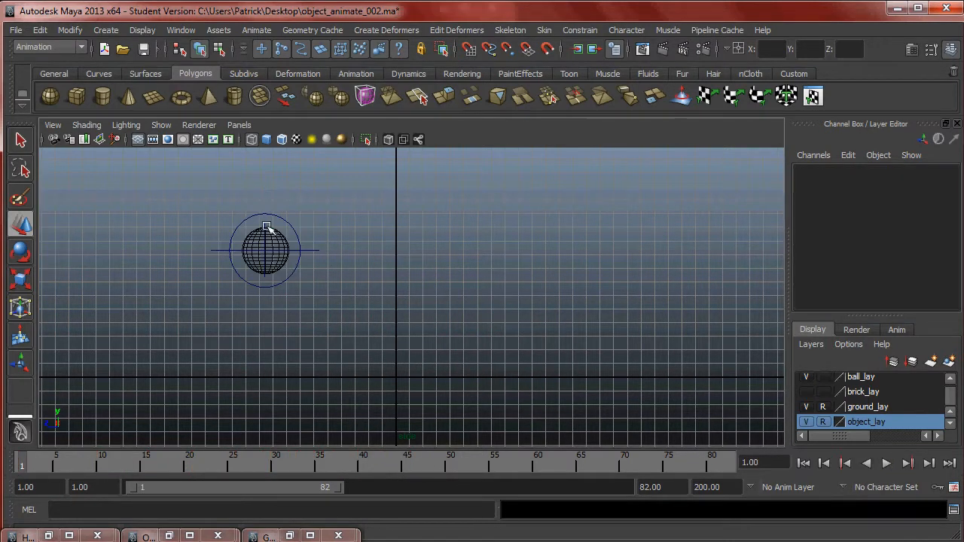
{"action": "left_click", "coordinate": [272, 224]}
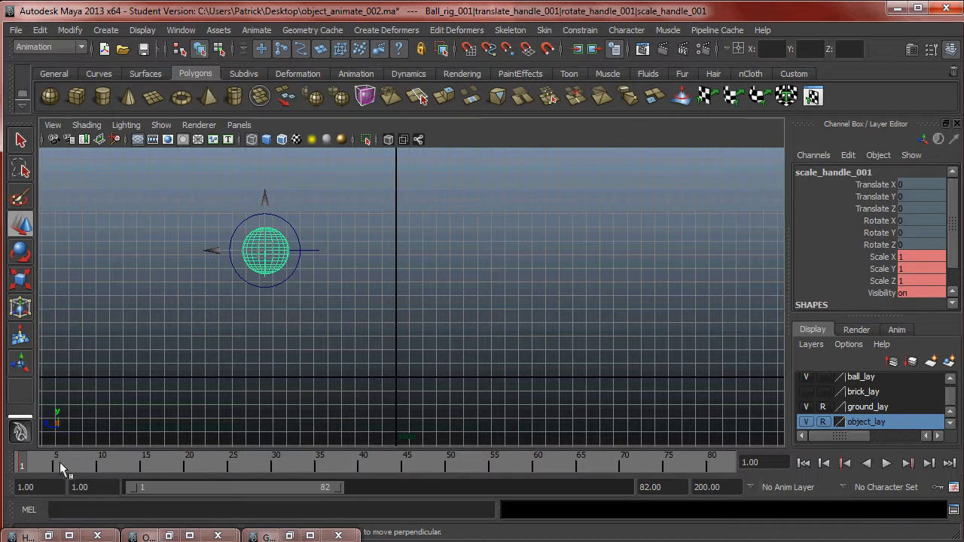
{"action": "left_click_drag", "start_coordinate": [34, 463], "coordinate": [94, 461]}
{"action": "right_click_drag", "start_coordinate": [195, 410], "coordinate": [392, 394], "text": "alt"}
{"action": "middle_click_drag", "start_coordinate": [352, 386], "coordinate": [433, 329], "text": "alt"}
{"action": "key", "text": "r"}
{"action": "right_click_drag", "start_coordinate": [362, 335], "coordinate": [516, 346], "text": "alt"}
{"action": "middle_click_drag", "start_coordinate": [339, 340], "coordinate": [340, 311], "text": "alt"}
{"action": "scroll", "coordinate": [341, 311], "scroll_direction": "up", "scroll_amount": 1}
{"action": "mouse_move", "coordinate": [104, 473]}
{"action": "left_mouse_down"}
{"action": "mouse_move", "coordinate": [56, 454]}
{"action": "mouse_move", "coordinate": [103, 463]}
{"action": "mouse_move", "coordinate": [90, 457]}
{"action": "mouse_move", "coordinate": [36, 467]}
{"action": "mouse_move", "coordinate": [95, 459]}
{"action": "left_mouse_up"}
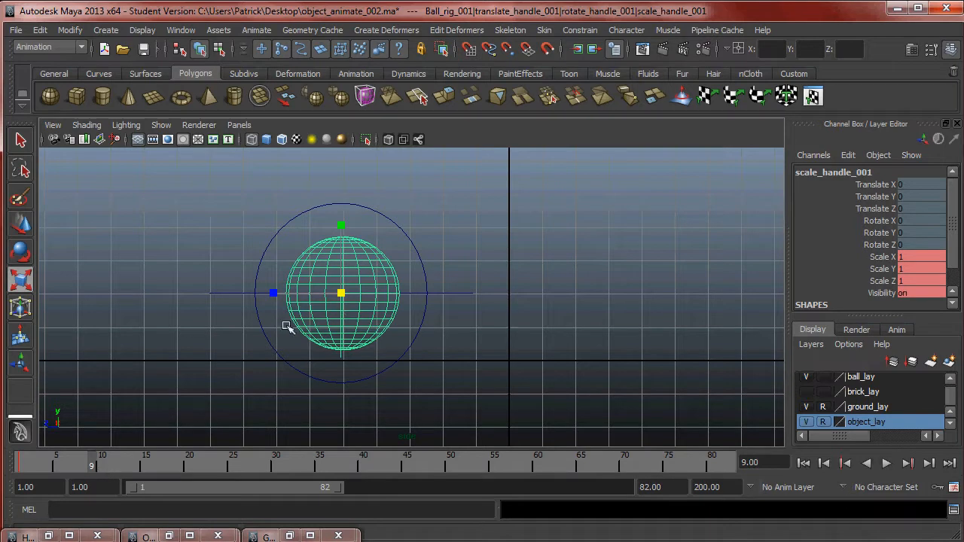
{"action": "key", "text": "s"}
At frame 10, squash the ball to a Y scale of about 0.801 and key its translate handle lowered to about Y -0.353.
{"action": "mouse_move", "coordinate": [91, 463]}
{"action": "left_mouse_down"}
{"action": "mouse_move", "coordinate": [26, 466]}
{"action": "mouse_move", "coordinate": [84, 472]}
{"action": "mouse_move", "coordinate": [22, 468]}
{"action": "mouse_move", "coordinate": [100, 470]}
{"action": "left_mouse_up"}
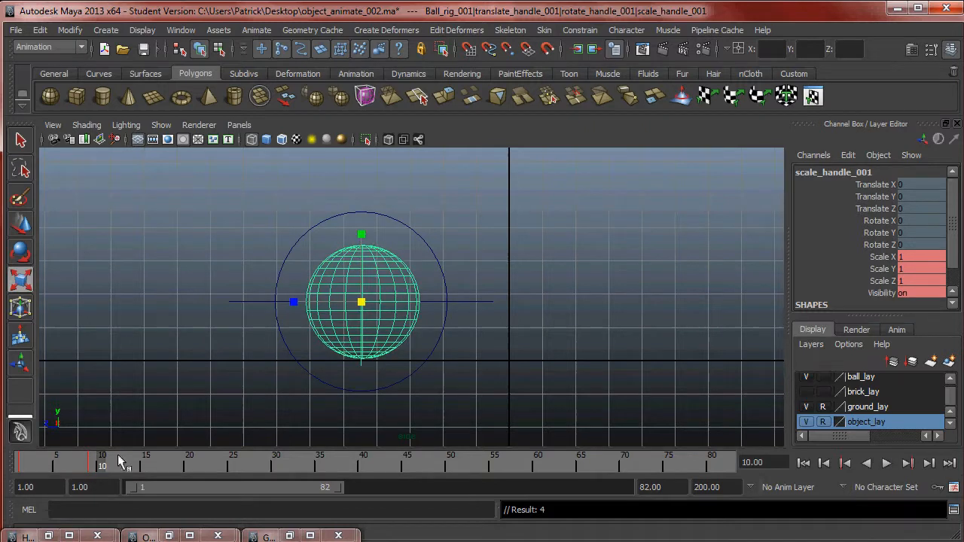
{"action": "left_click_drag", "start_coordinate": [361, 234], "coordinate": [367, 240]}
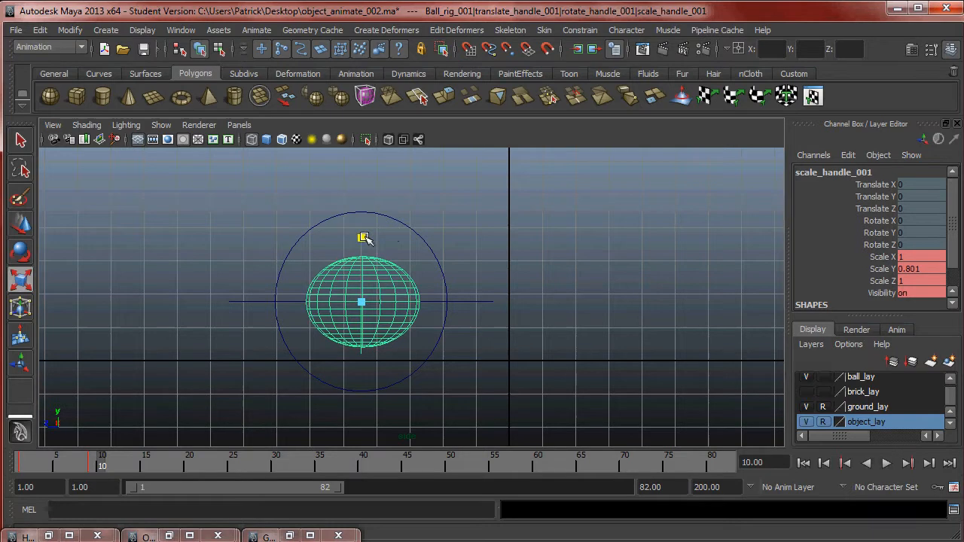
{"action": "left_click", "coordinate": [446, 301]}
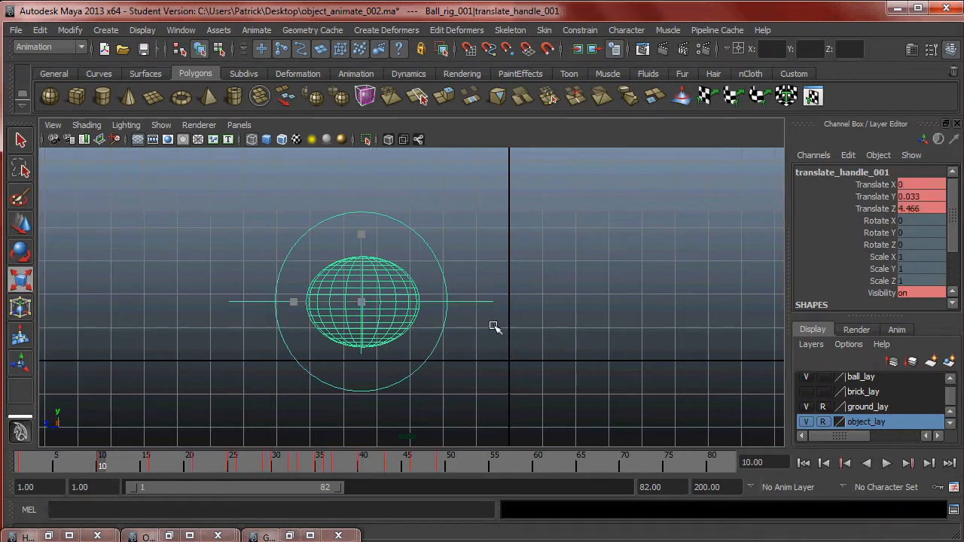
{"action": "key", "text": "w"}
{"action": "left_click_drag", "start_coordinate": [361, 251], "coordinate": [366, 264]}
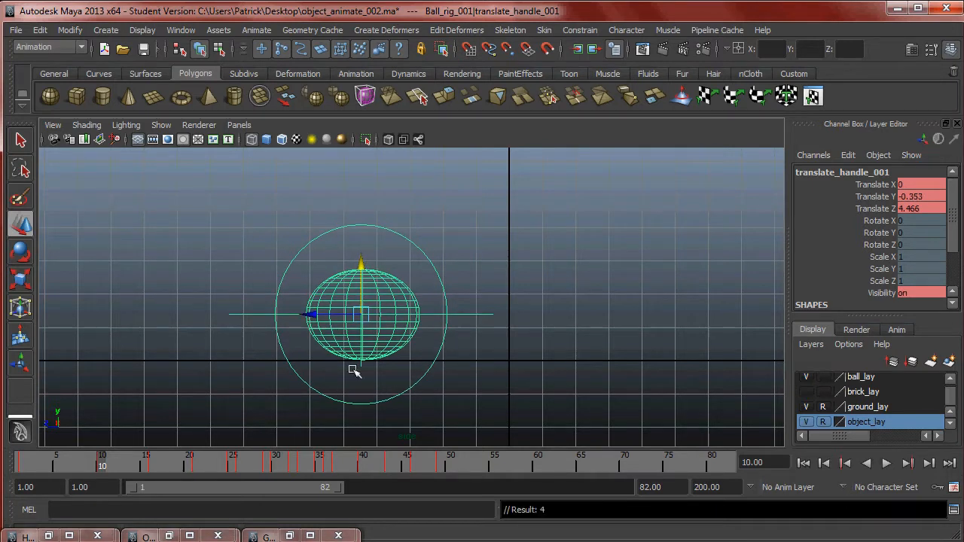
At frame 12, stretch the scale handle to about 1.123 in Y, key it, and review the first bounce.
{"action": "left_click_drag", "start_coordinate": [77, 467], "coordinate": [120, 456]}
{"action": "left_click", "coordinate": [409, 229]}
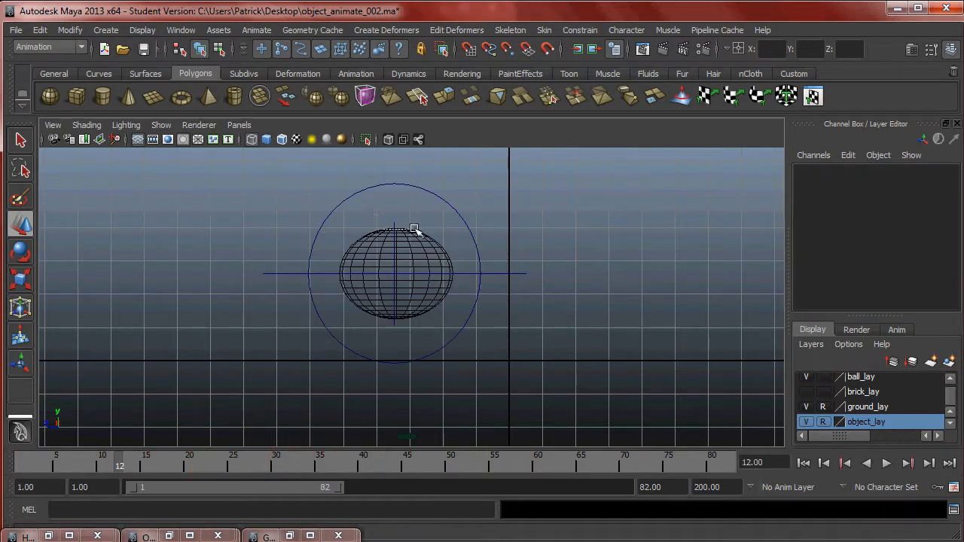
{"action": "left_click", "coordinate": [412, 226]}
{"action": "key", "text": "alt+v"}
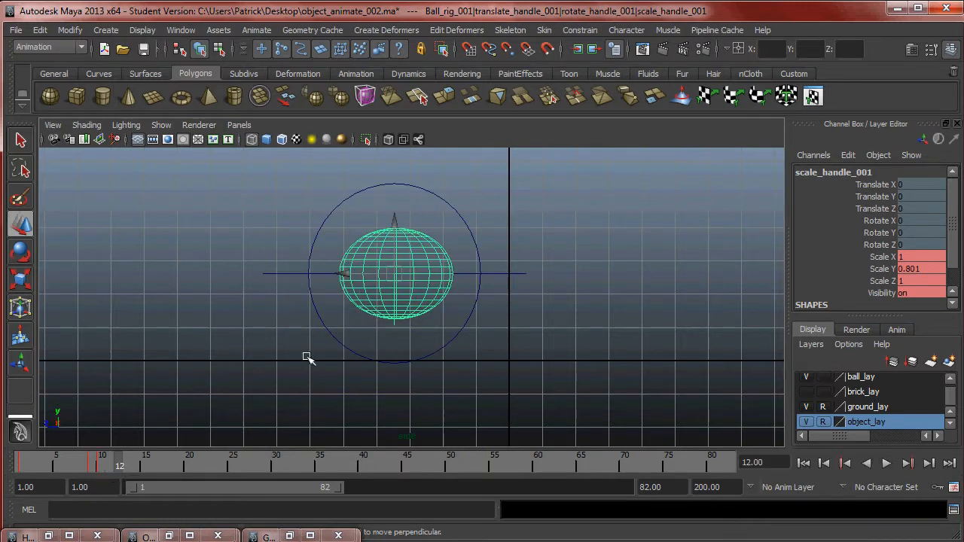
{"action": "key", "text": "r"}
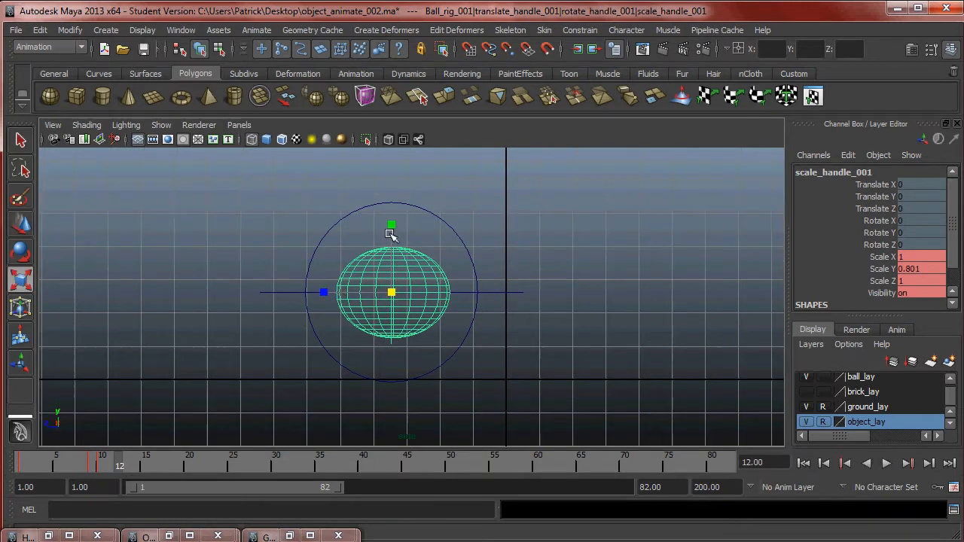
{"action": "left_click_drag", "start_coordinate": [391, 229], "coordinate": [398, 198]}
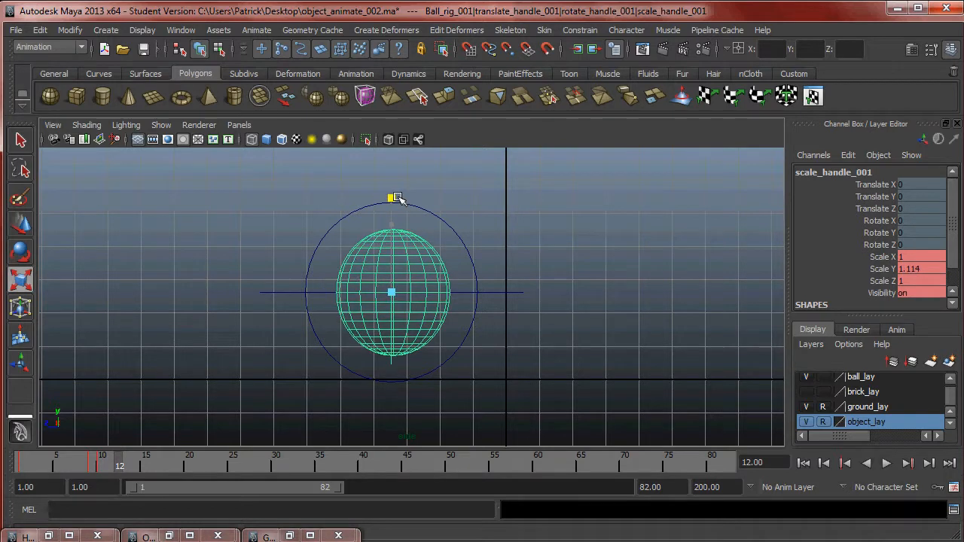
{"action": "key", "text": "alt+v"}
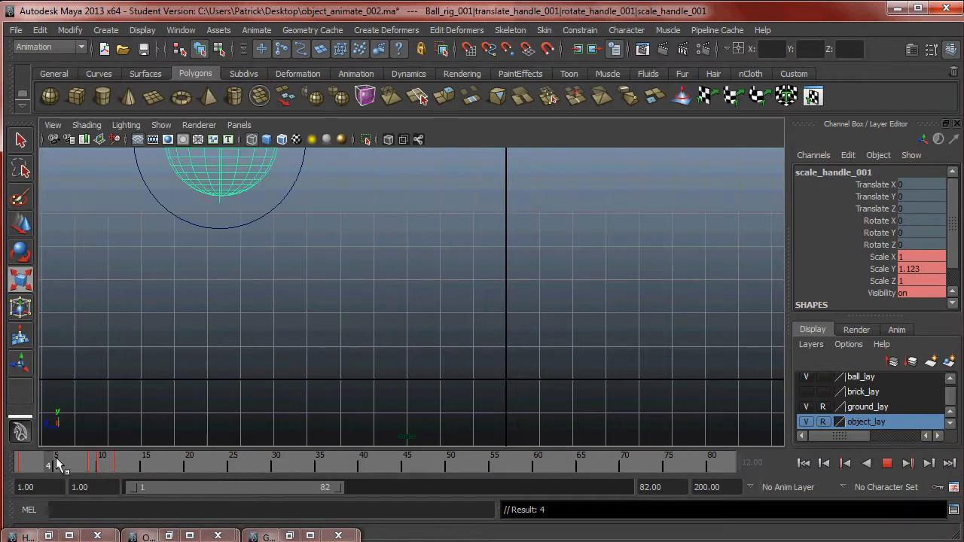
{"action": "key", "text": "alt+v"}
{"action": "key", "text": "alt+v"}
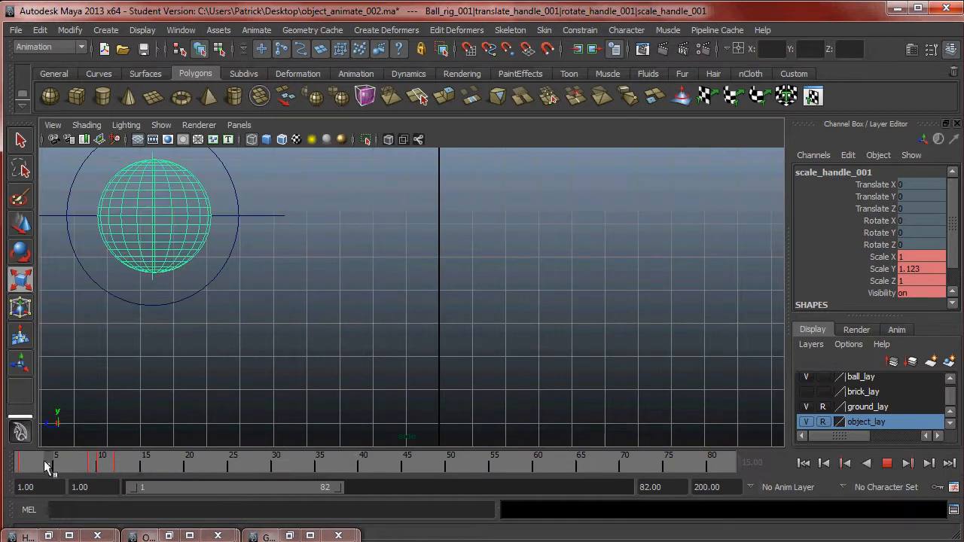
Use the translate handle's keys to go to the rebound's peak at frame 16, and select the scale handle again.
{"action": "left_click_drag", "start_coordinate": [101, 457], "coordinate": [154, 439]}
{"action": "right_click_drag", "start_coordinate": [404, 311], "coordinate": [128, 306], "text": "alt"}
{"action": "middle_click_drag", "start_coordinate": [352, 287], "coordinate": [319, 336], "text": "alt"}
{"action": "mouse_move", "coordinate": [159, 461]}
{"action": "left_mouse_down"}
{"action": "mouse_move", "coordinate": [71, 463]}
{"action": "mouse_move", "coordinate": [164, 459]}
{"action": "left_mouse_up"}
{"action": "left_click_drag", "start_coordinate": [504, 348], "coordinate": [503, 347]}
{"action": "left_click", "coordinate": [158, 465]}
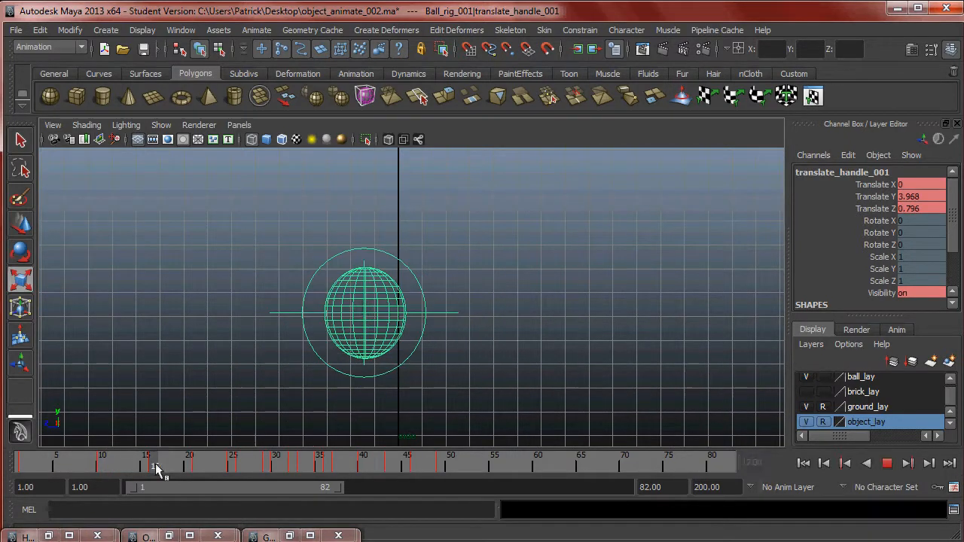
{"action": "middle_click_drag", "start_coordinate": [223, 410], "coordinate": [215, 374], "text": "alt"}
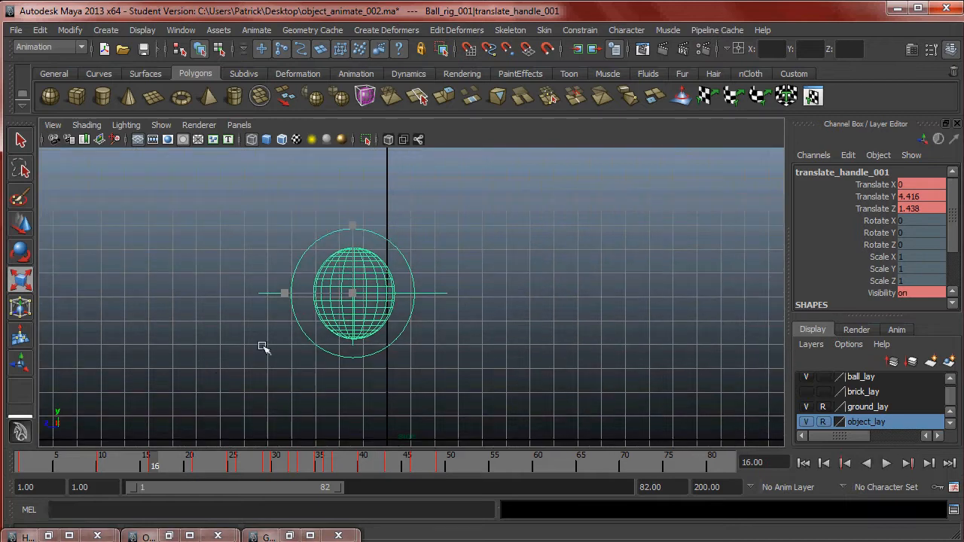
{"action": "left_click", "coordinate": [363, 251]}
{"action": "left_click", "coordinate": [368, 247]}
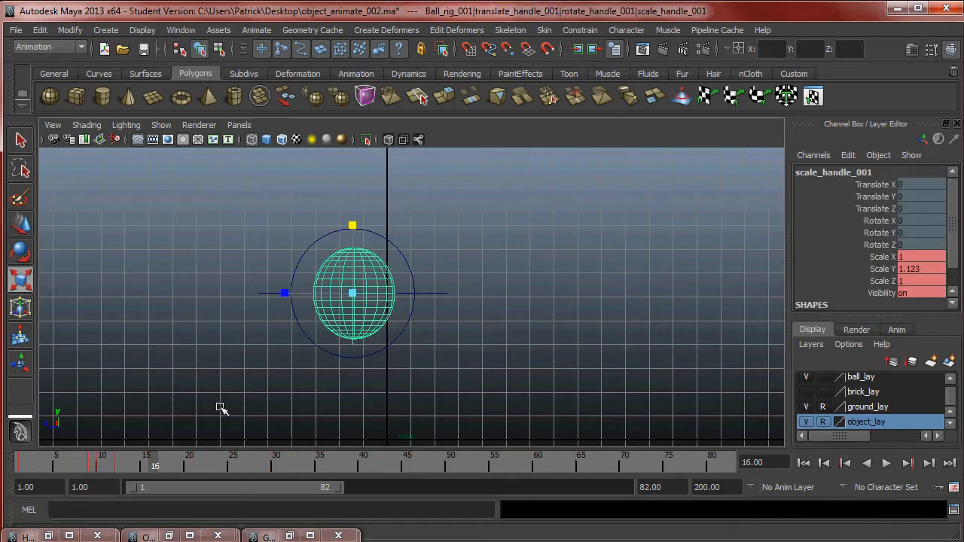
Carry the ball's unstretched scale of 1 from frame 3 to frame 16, key it there, and scrub through the bounce.
{"action": "key", "text": "alt+v"}
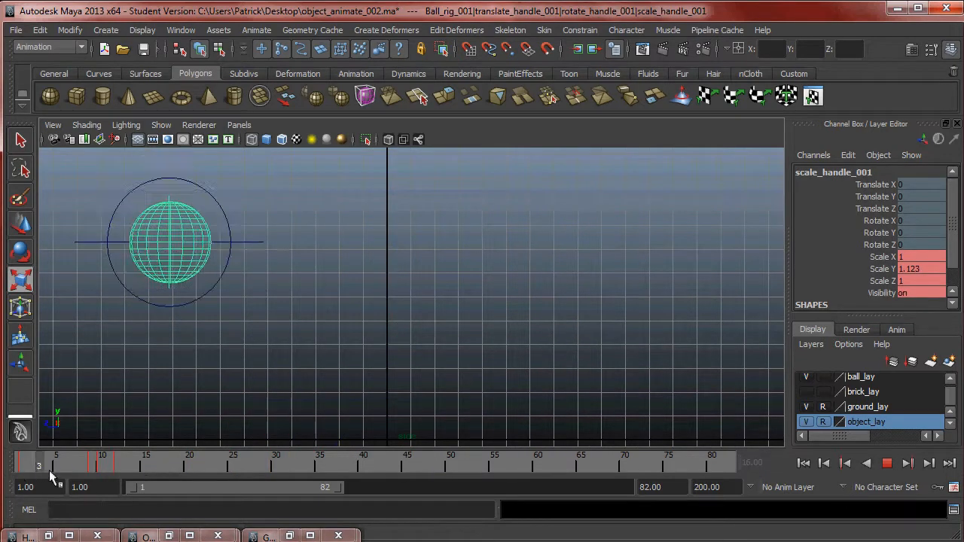
{"action": "left_click_drag", "start_coordinate": [87, 466], "coordinate": [39, 462]}
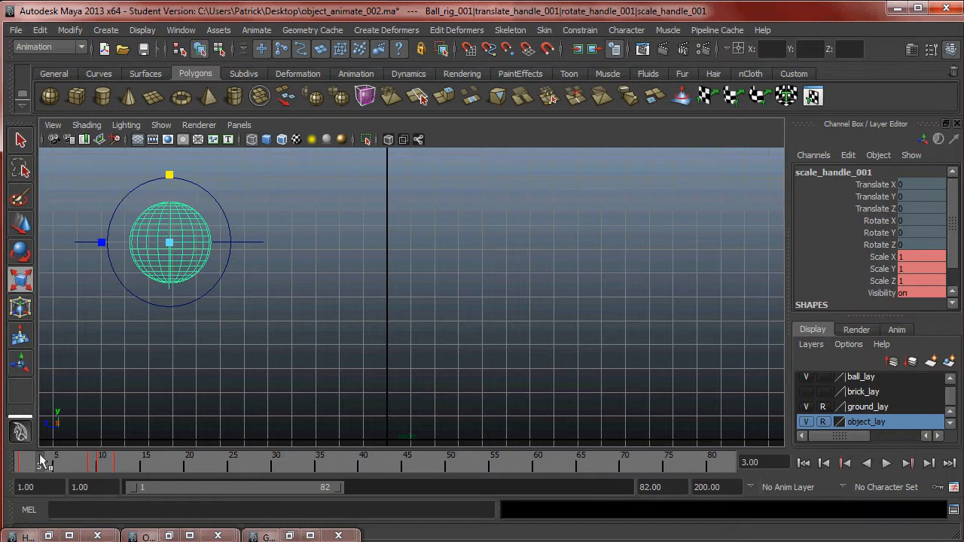
{"action": "key", "text": "alt+v"}
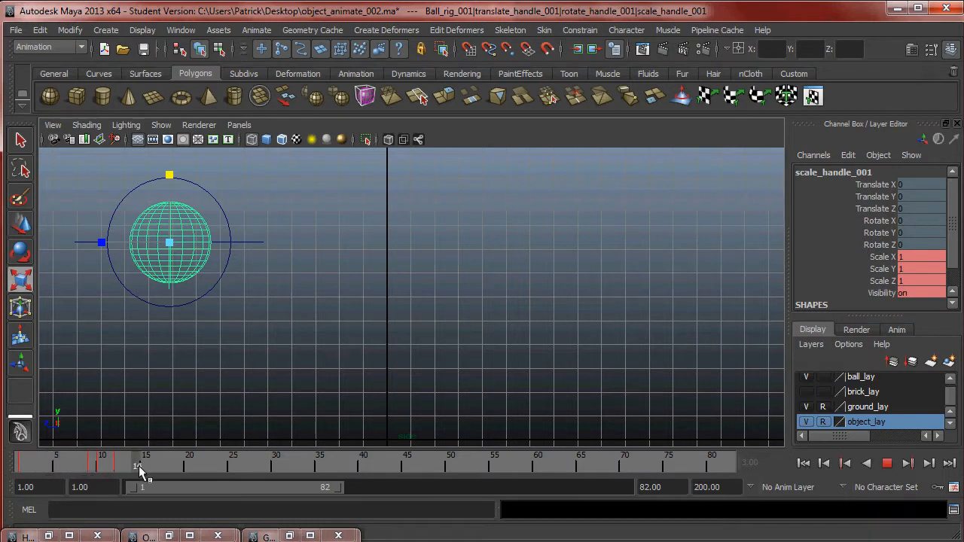
{"action": "key", "text": "alt+v"}
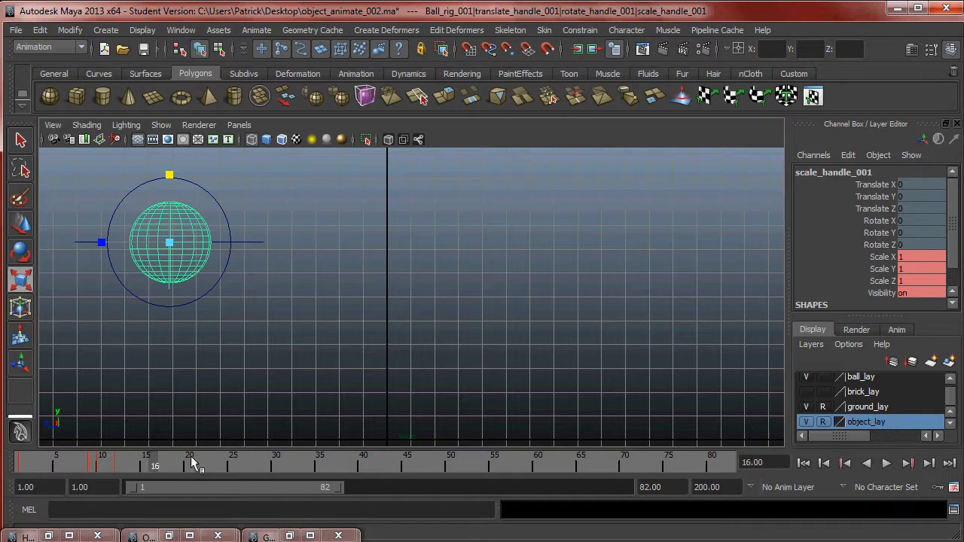
{"action": "key", "text": "alt+v"}
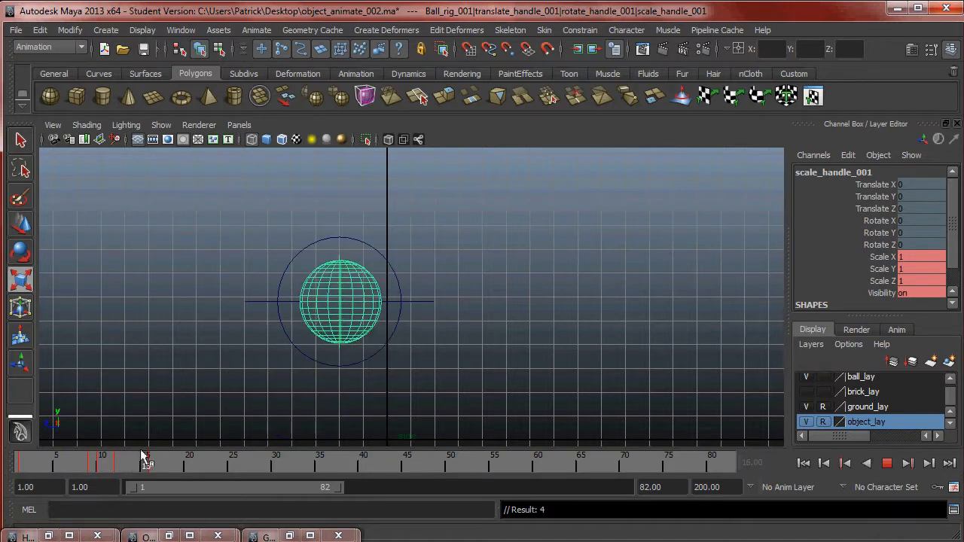
{"action": "key", "text": "alt+v"}
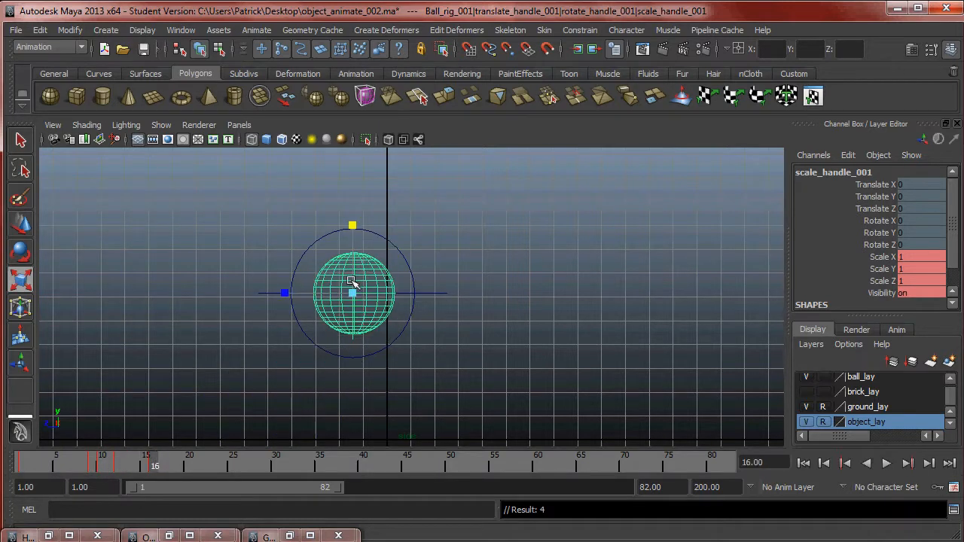
{"action": "left_click_drag", "start_coordinate": [155, 465], "coordinate": [38, 466]}
{"action": "key", "text": "alt+v"}
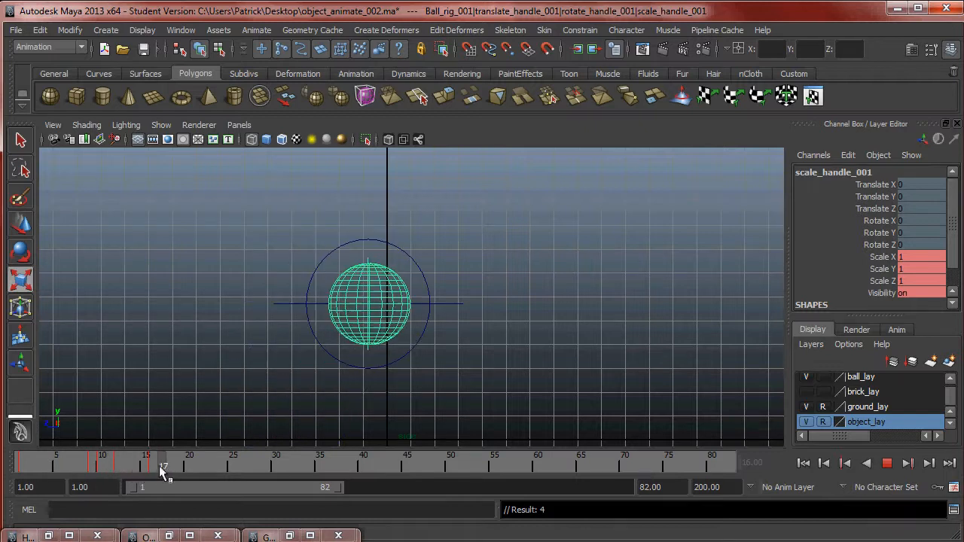
Key the scale handle at a scale of 1 on frame 20, just before the ball's second ground contact.
{"action": "key", "text": "alt+v"}
{"action": "middle_click_drag", "start_coordinate": [420, 314], "coordinate": [374, 249], "text": "alt"}
{"action": "right_click_drag", "start_coordinate": [376, 256], "coordinate": [447, 284], "text": "alt"}
{"action": "middle_click_drag", "start_coordinate": [354, 291], "coordinate": [329, 276], "text": "alt"}
{"action": "right_click_drag", "start_coordinate": [329, 276], "coordinate": [377, 290], "text": "alt"}
{"action": "key", "text": "alt+v"}
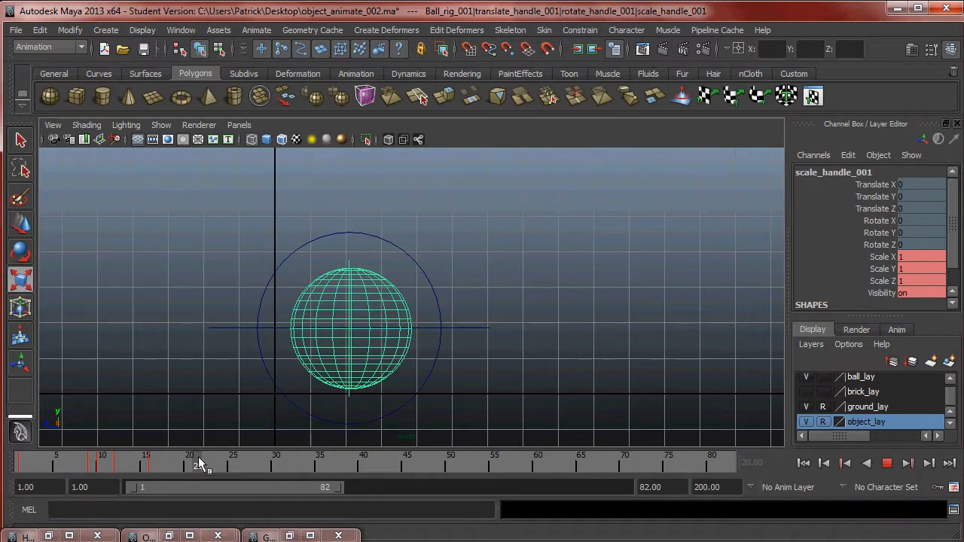
{"action": "left_click", "coordinate": [190, 464]}
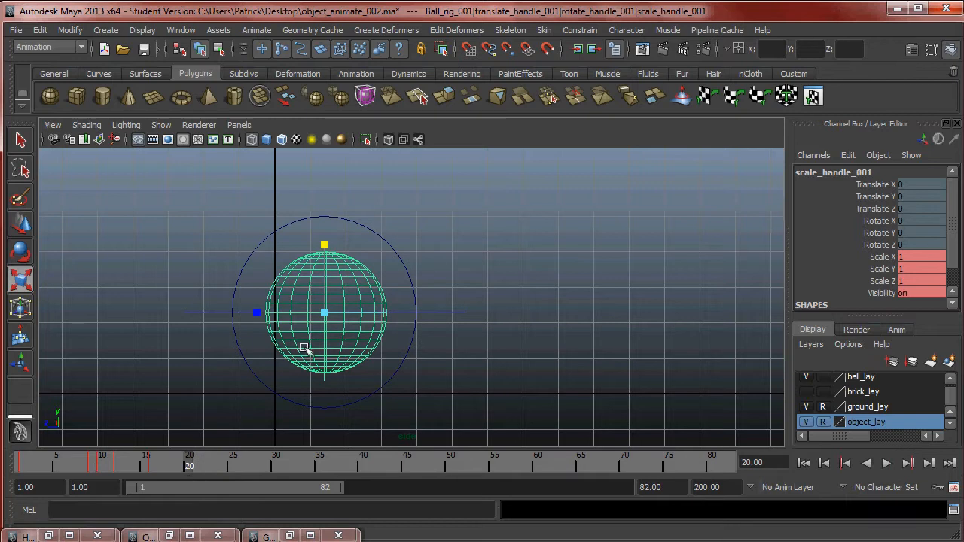
{"action": "key", "text": "s"}
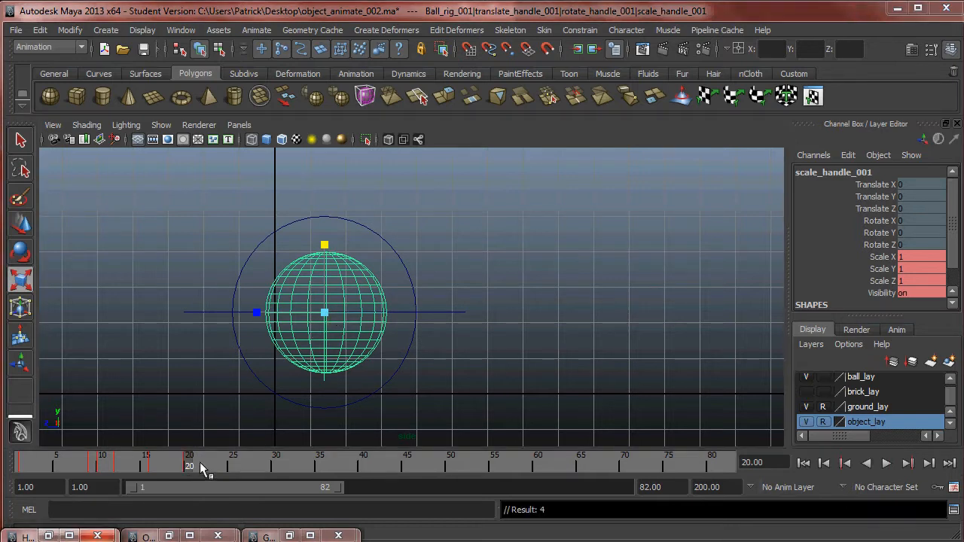
At frame 21, squash the scale handle to about 0.855 in Y for the second ground contact, and key it.
{"action": "key", "text": "alt+v"}
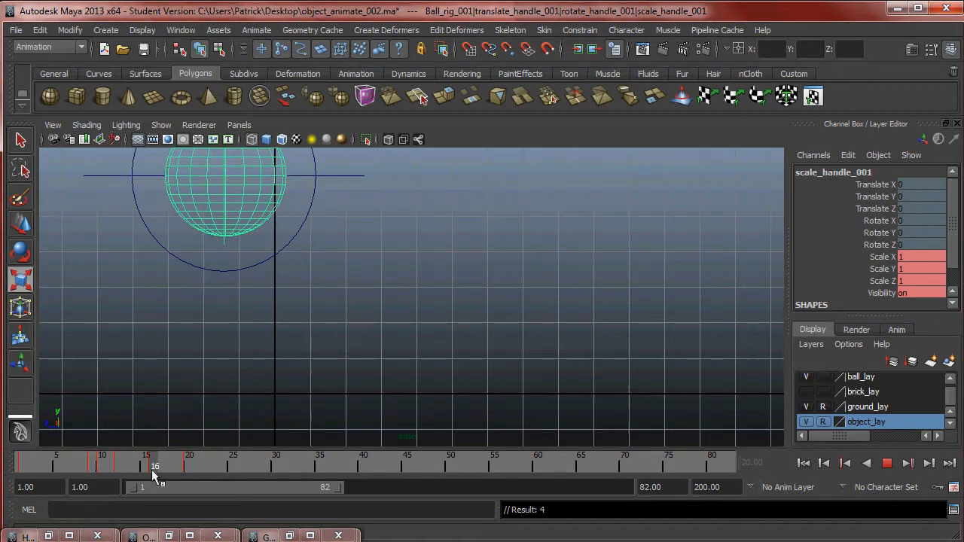
{"action": "mouse_move", "coordinate": [189, 469]}
{"action": "left_mouse_down"}
{"action": "mouse_move", "coordinate": [157, 472]}
{"action": "mouse_move", "coordinate": [198, 468]}
{"action": "left_mouse_up"}
{"action": "left_click_drag", "start_coordinate": [351, 259], "coordinate": [348, 266]}
{"action": "left_click_drag", "start_coordinate": [472, 294], "coordinate": [503, 347]}
{"action": "key", "text": "Down"}
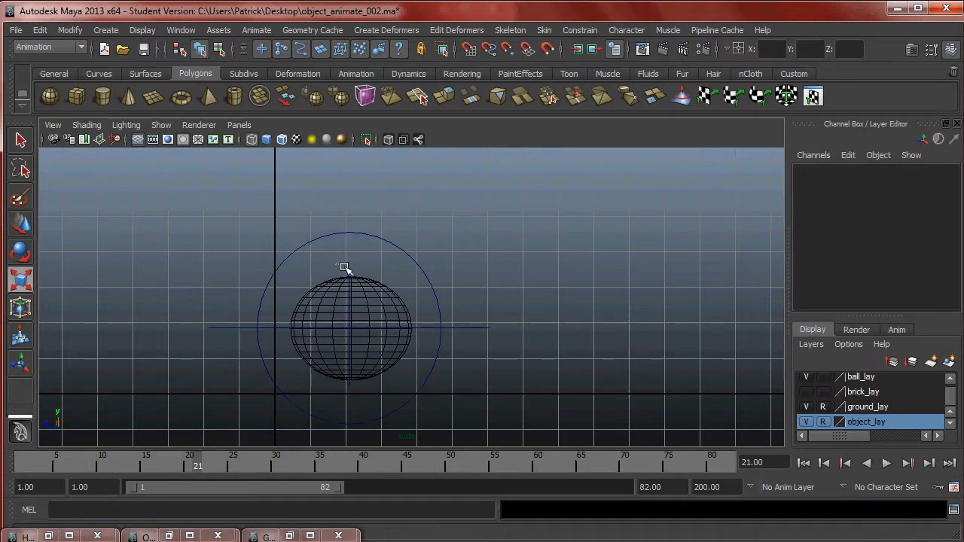
{"action": "key", "text": "Down"}
{"action": "key", "text": "s"}
Lower the translate handle to about -0.257 in Y on frame 21, key it, and scrub through the contact.
{"action": "left_click_drag", "start_coordinate": [469, 296], "coordinate": [508, 348]}
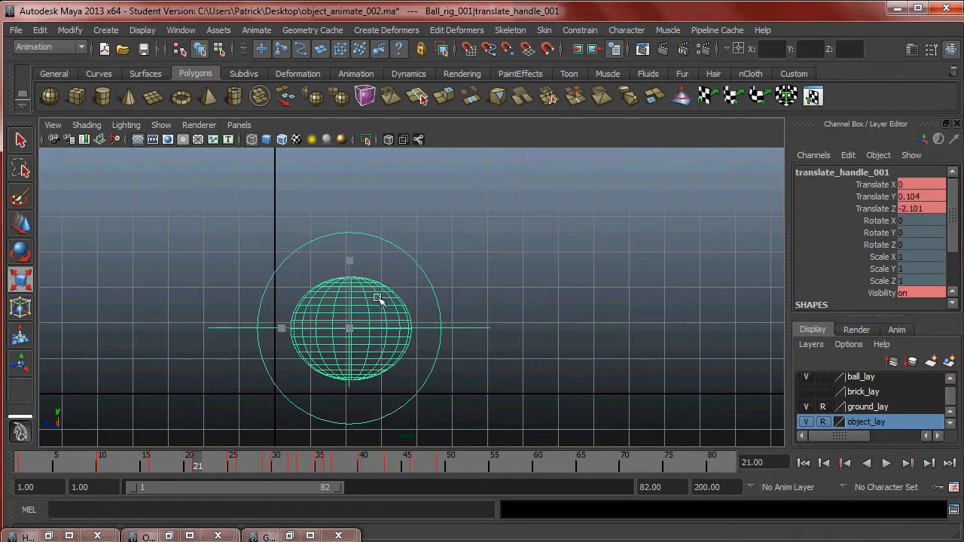
{"action": "key", "text": "w"}
{"action": "left_click_drag", "start_coordinate": [354, 282], "coordinate": [357, 296]}
{"action": "key", "text": "s"}
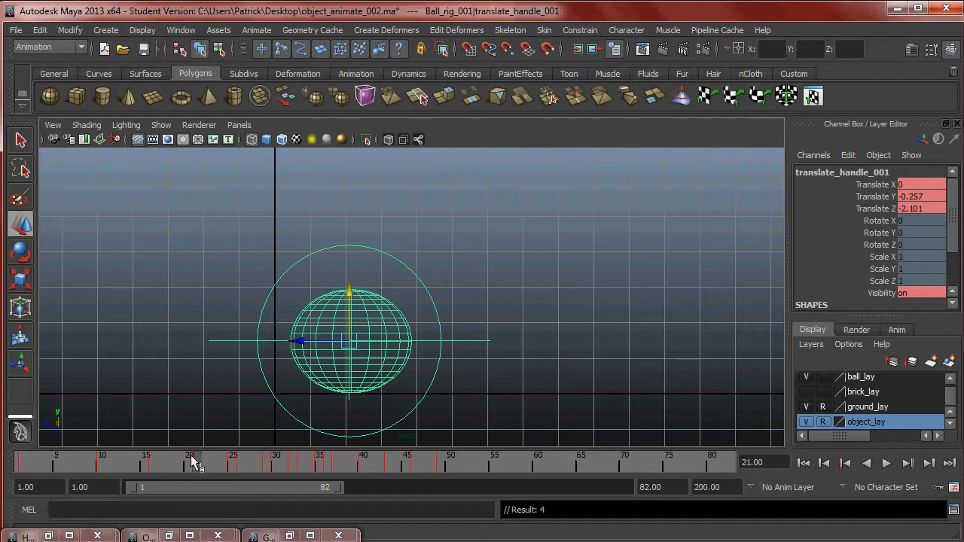
{"action": "key", "text": "alt+v"}
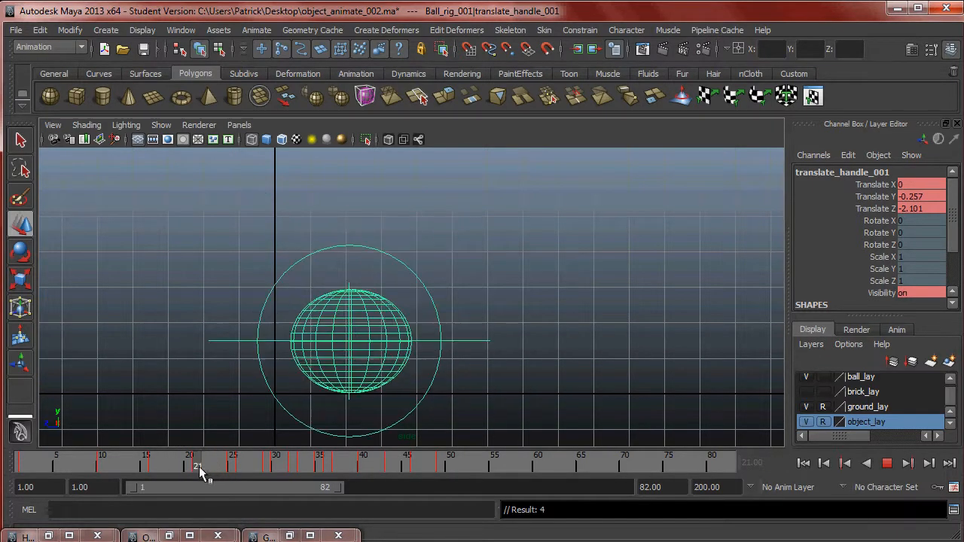
{"action": "key", "text": "alt+v"}
{"action": "key", "text": "alt+v"}
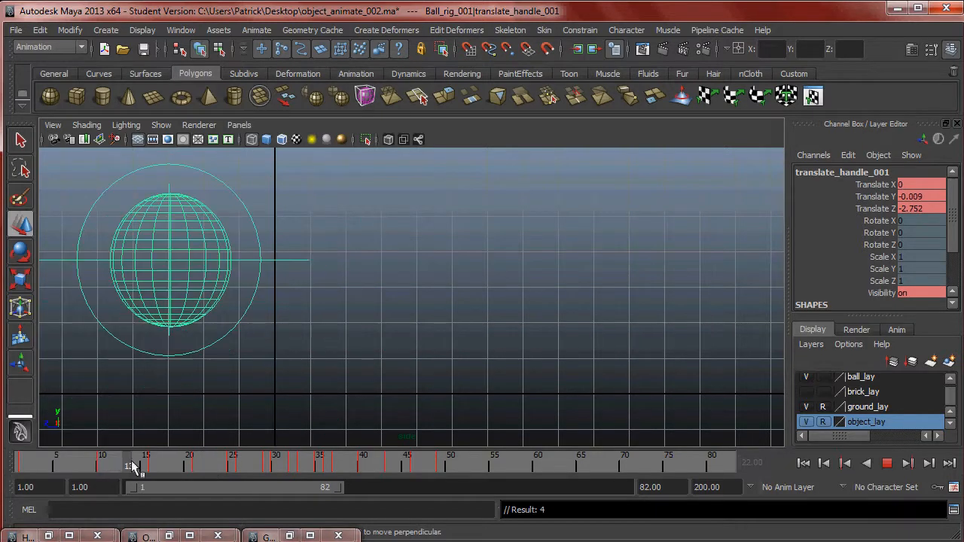
{"action": "key", "text": "alt+v"}
Try squashing the scale handle further on frame 21, to about 0.788 in Y.
{"action": "left_click", "coordinate": [376, 260]}
{"action": "left_click", "coordinate": [356, 310]}
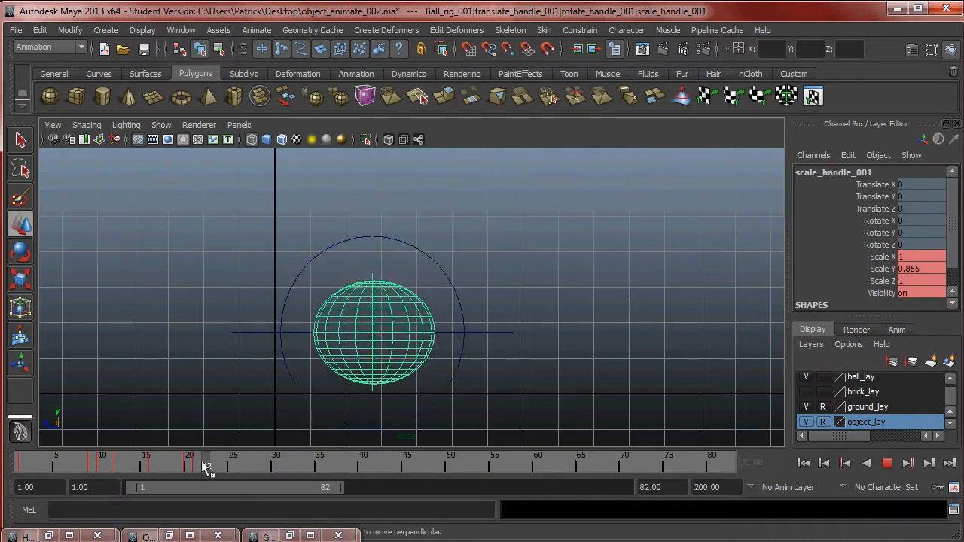
{"action": "key", "text": "r"}
{"action": "left_click_drag", "start_coordinate": [354, 273], "coordinate": [355, 280]}
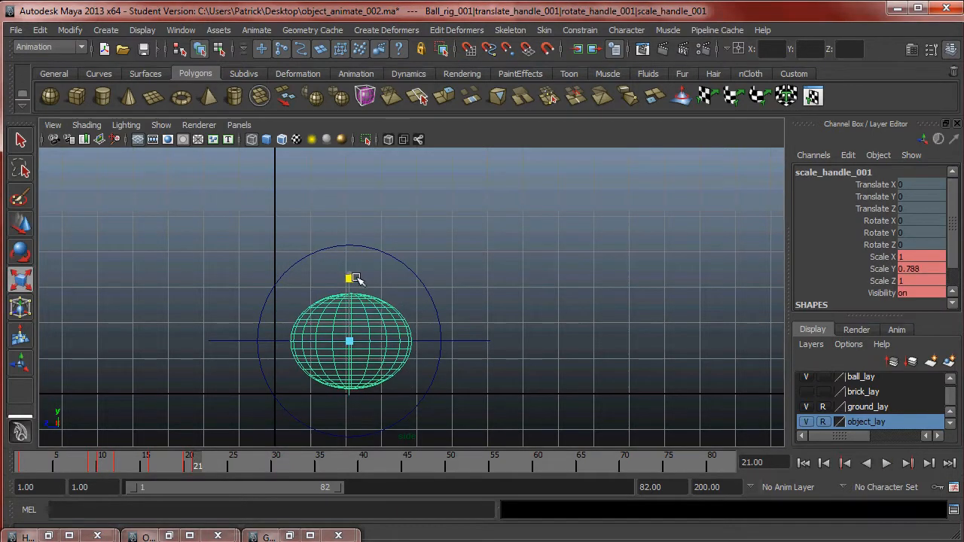
Lower the translate handle to about -0.321 in Y on frame 21, key it, and review the second bounce.
{"action": "left_click_drag", "start_coordinate": [469, 306], "coordinate": [505, 357]}
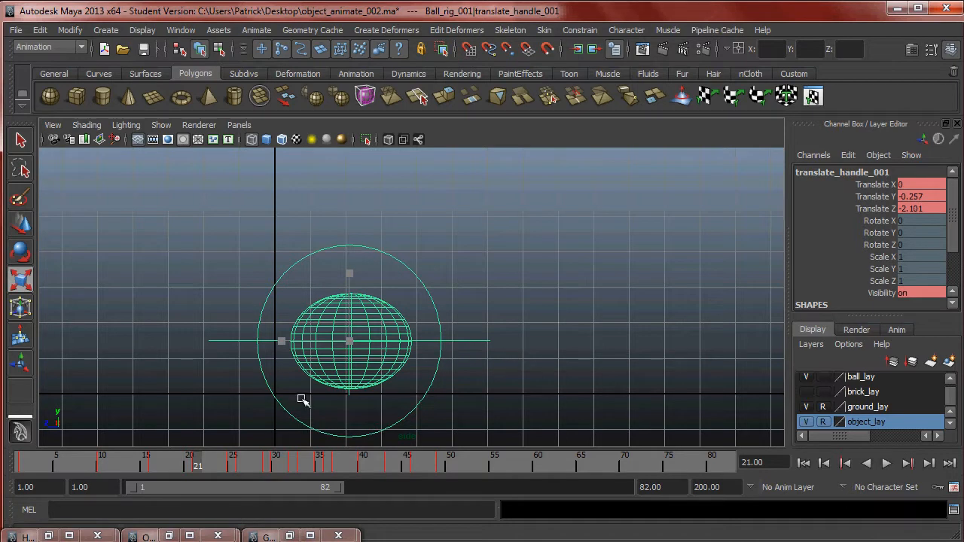
{"action": "key", "text": "w"}
{"action": "left_click_drag", "start_coordinate": [349, 292], "coordinate": [351, 296]}
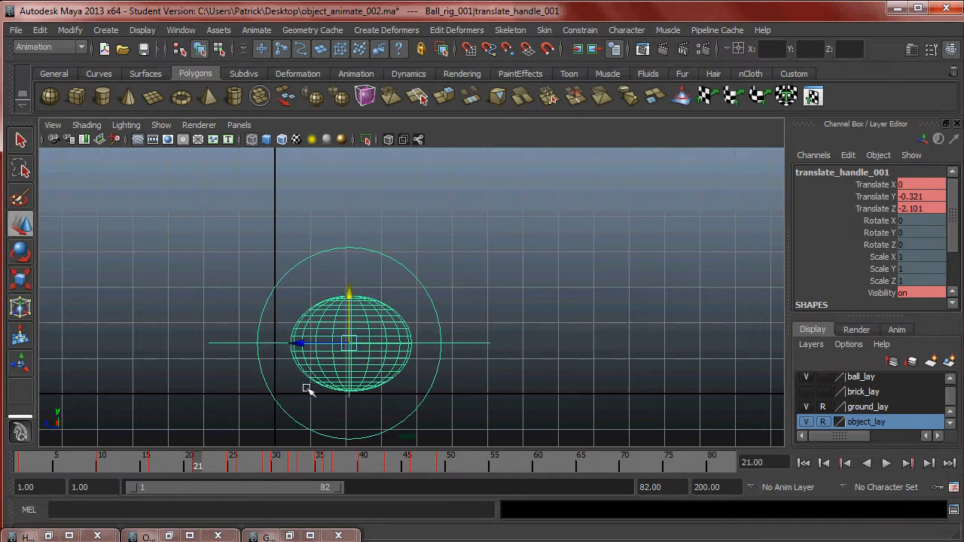
{"action": "key", "text": "s"}
{"action": "key", "text": "alt+v"}
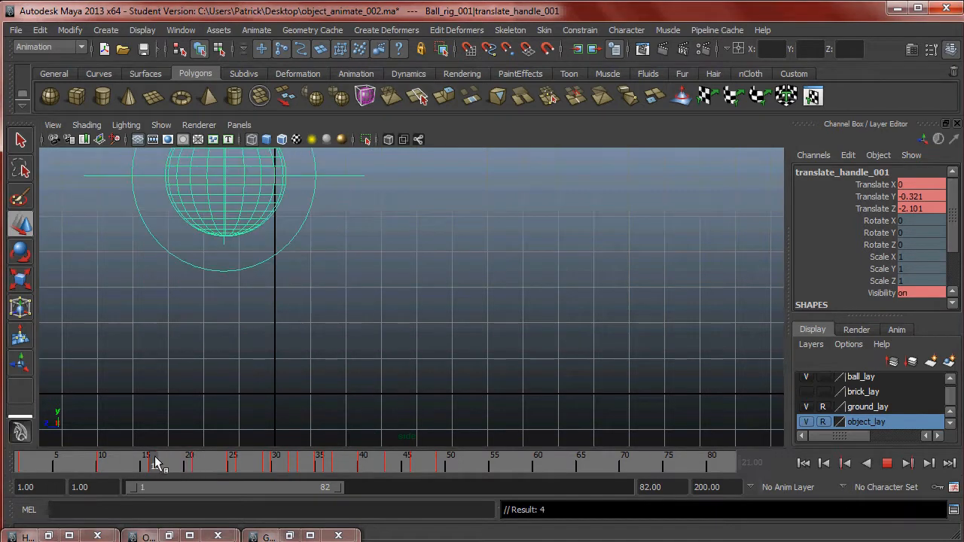
{"action": "left_click", "coordinate": [199, 465]}
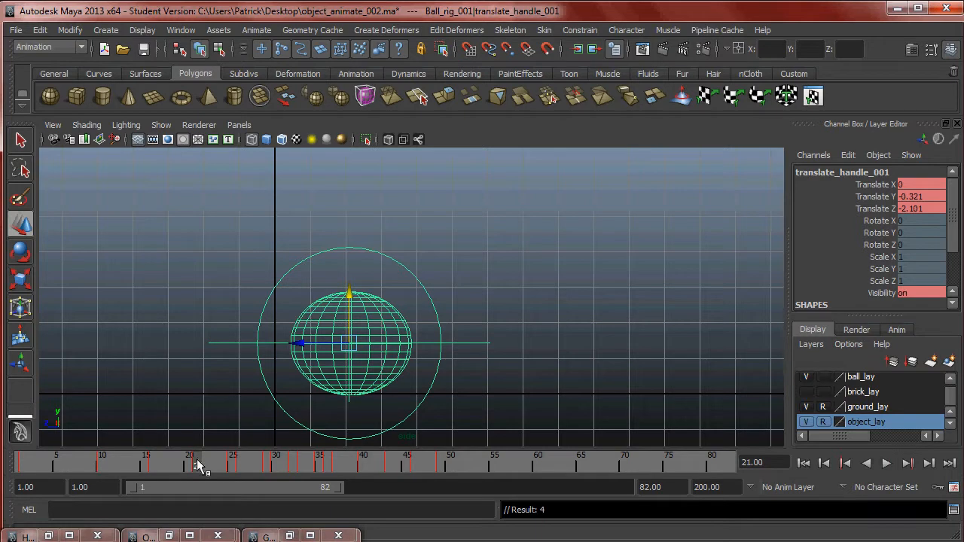
{"action": "key", "text": "alt+v"}
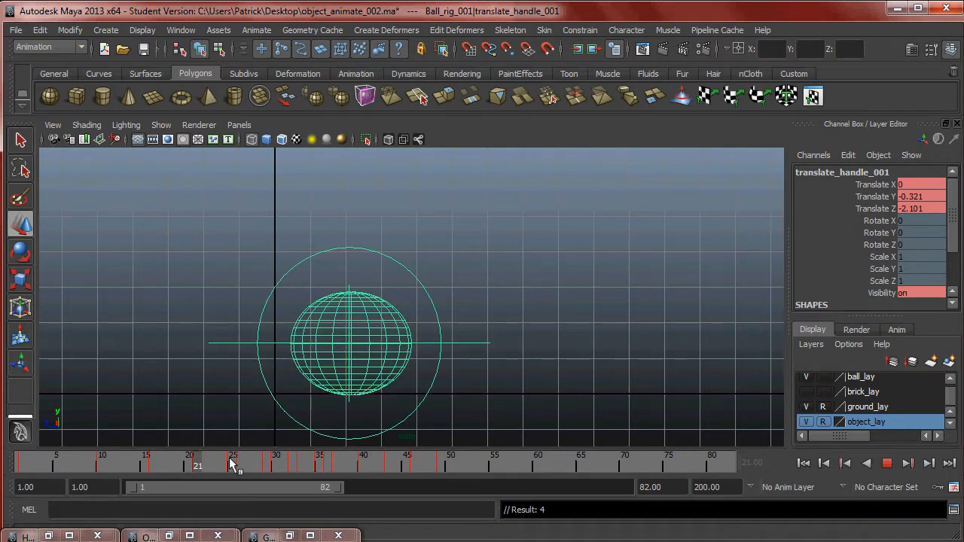
Select the scale handle again, stretch it to about 1.087 in Y on frame 23, and key it.
{"action": "left_click", "coordinate": [230, 459]}
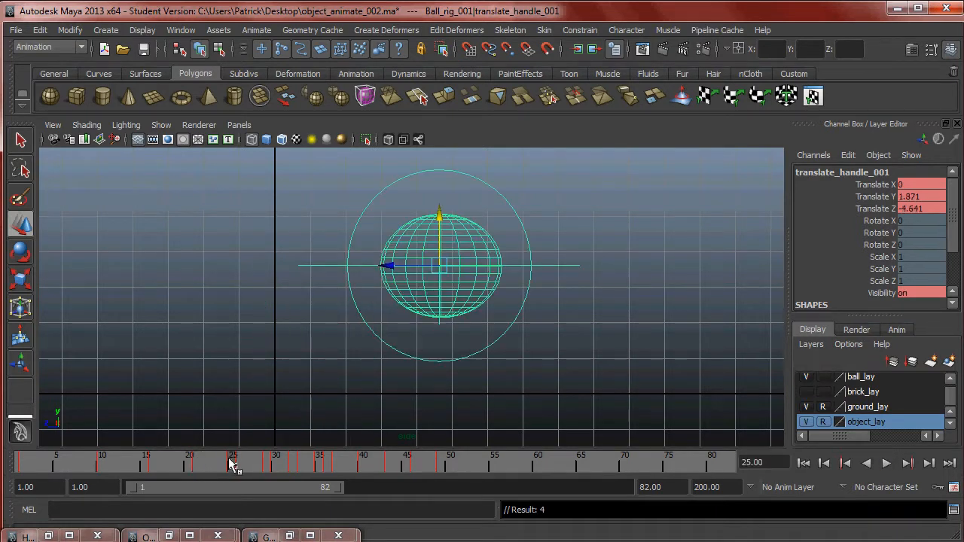
{"action": "mouse_move", "coordinate": [230, 459]}
{"action": "left_mouse_down"}
{"action": "mouse_move", "coordinate": [121, 474]}
{"action": "mouse_move", "coordinate": [478, 464]}
{"action": "mouse_move", "coordinate": [217, 475]}
{"action": "mouse_move", "coordinate": [224, 455]}
{"action": "left_mouse_up"}
{"action": "left_click", "coordinate": [329, 256]}
{"action": "left_click", "coordinate": [322, 307]}
{"action": "key", "text": "alt+v"}
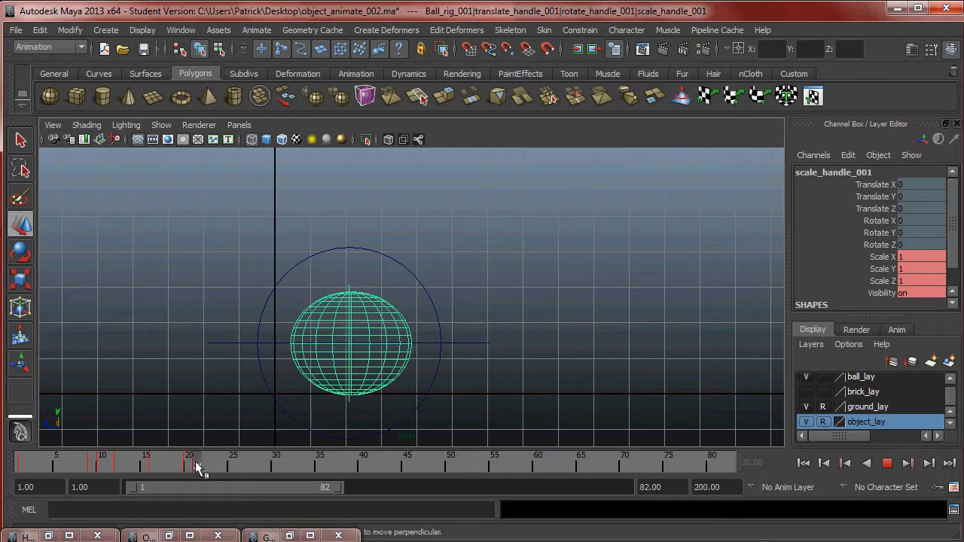
{"action": "left_click", "coordinate": [217, 465]}
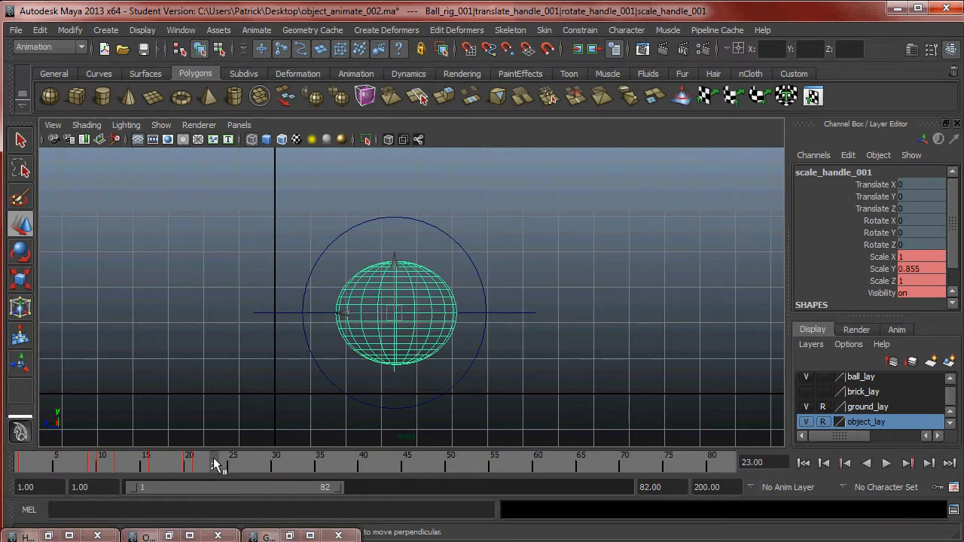
{"action": "left_click", "coordinate": [207, 464]}
{"action": "key", "text": "r"}
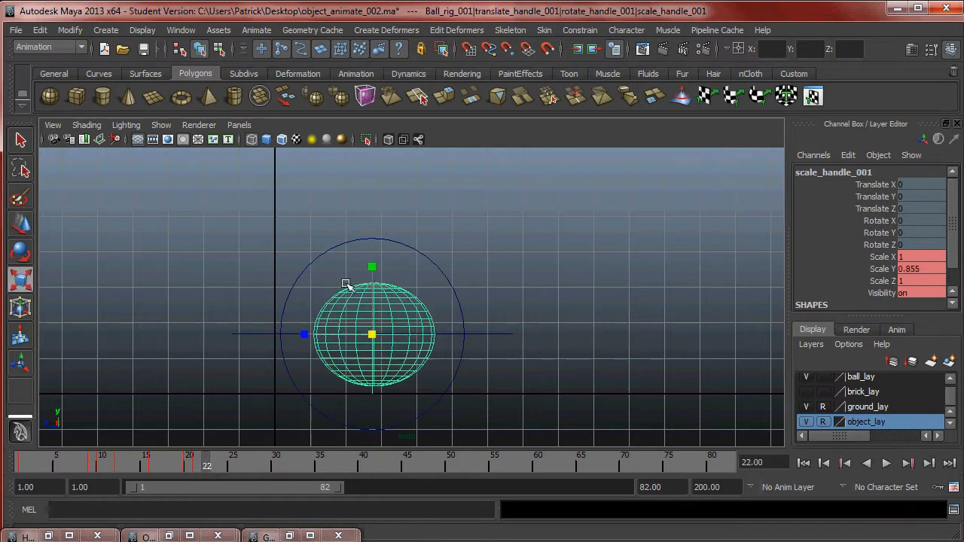
{"action": "mouse_move", "coordinate": [377, 271]}
{"action": "left_mouse_down"}
{"action": "mouse_move", "coordinate": [383, 248]}
{"action": "mouse_move", "coordinate": [384, 261]}
{"action": "left_mouse_up"}
{"action": "left_click_drag", "start_coordinate": [215, 461], "coordinate": [214, 464]}
{"action": "left_click_drag", "start_coordinate": [397, 242], "coordinate": [400, 226]}
{"action": "key", "text": "s"}
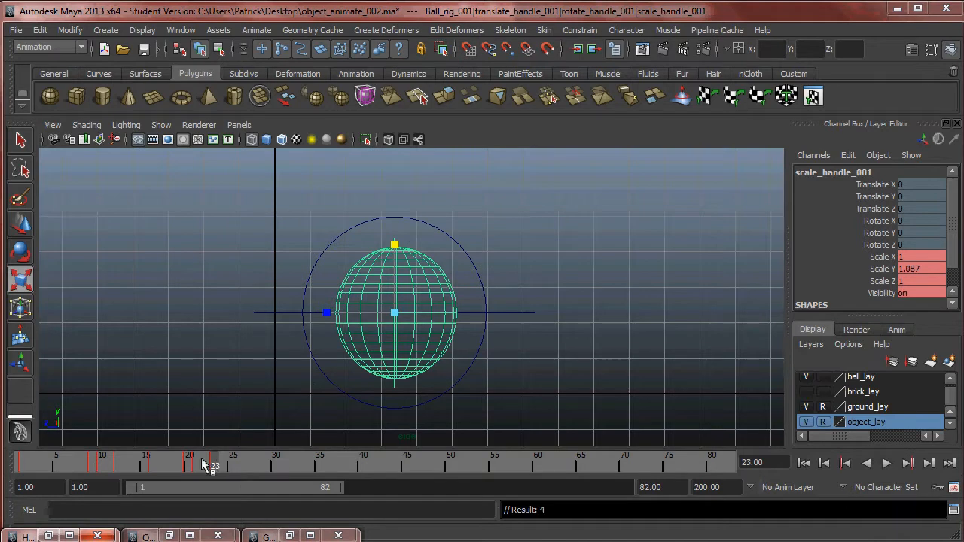
Carry the ball's unstretched scale of 1 from frame 1 to frame 26 and key it there.
{"action": "key", "text": "alt+v"}
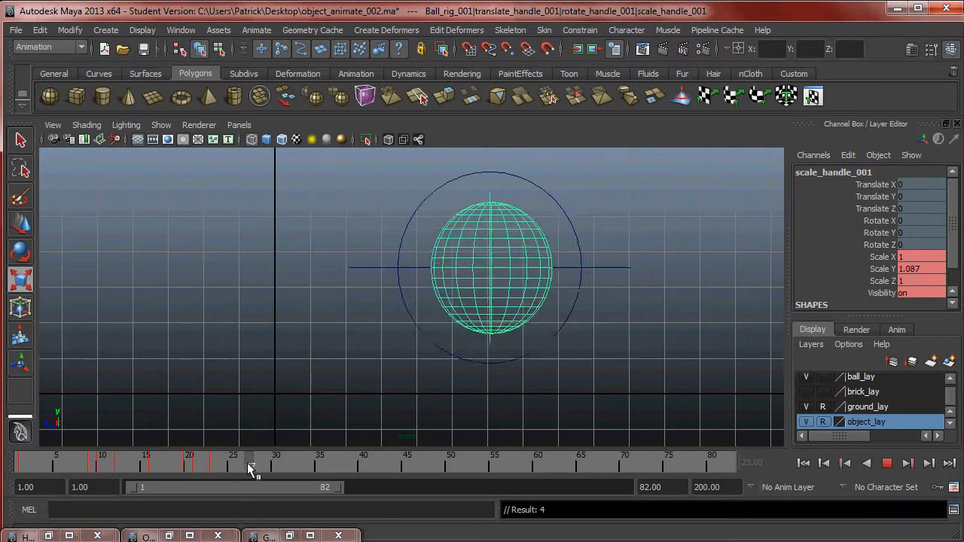
{"action": "left_click", "coordinate": [242, 463]}
{"action": "left_click_drag", "start_coordinate": [223, 465], "coordinate": [30, 463]}
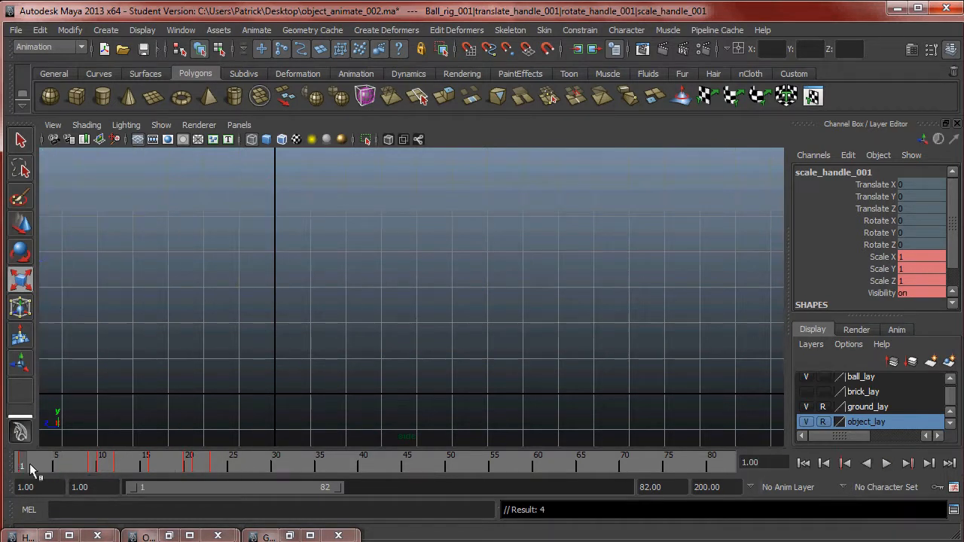
{"action": "key", "text": "alt+v"}
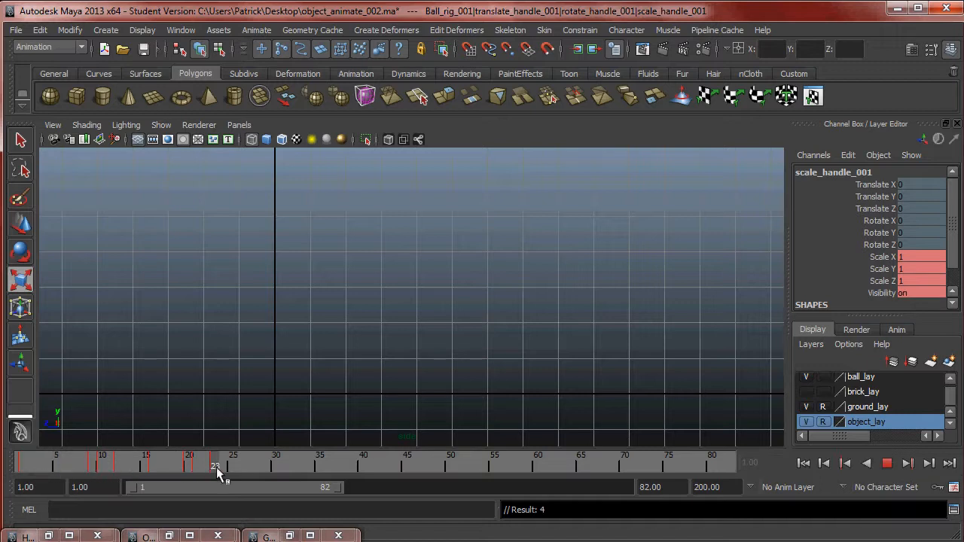
{"action": "left_click", "coordinate": [241, 467]}
Key the scale handle at a scale of 1 on frame 29, just before the third ground contact.
{"action": "mouse_move", "coordinate": [244, 467]}
{"action": "left_mouse_down"}
{"action": "mouse_move", "coordinate": [17, 479]}
{"action": "mouse_move", "coordinate": [48, 463]}
{"action": "mouse_move", "coordinate": [275, 459]}
{"action": "left_mouse_up"}
{"action": "key", "text": "alt+v"}
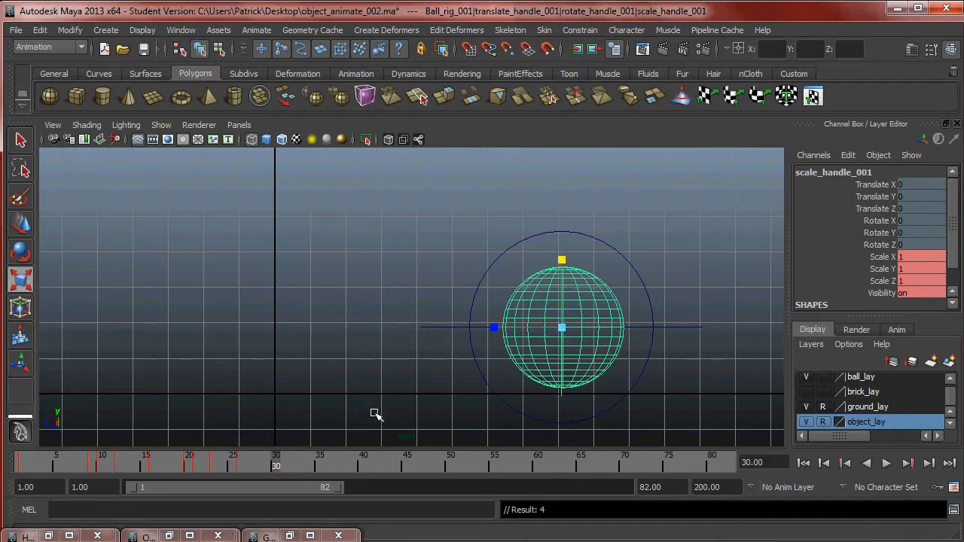
{"action": "left_click", "coordinate": [270, 461]}
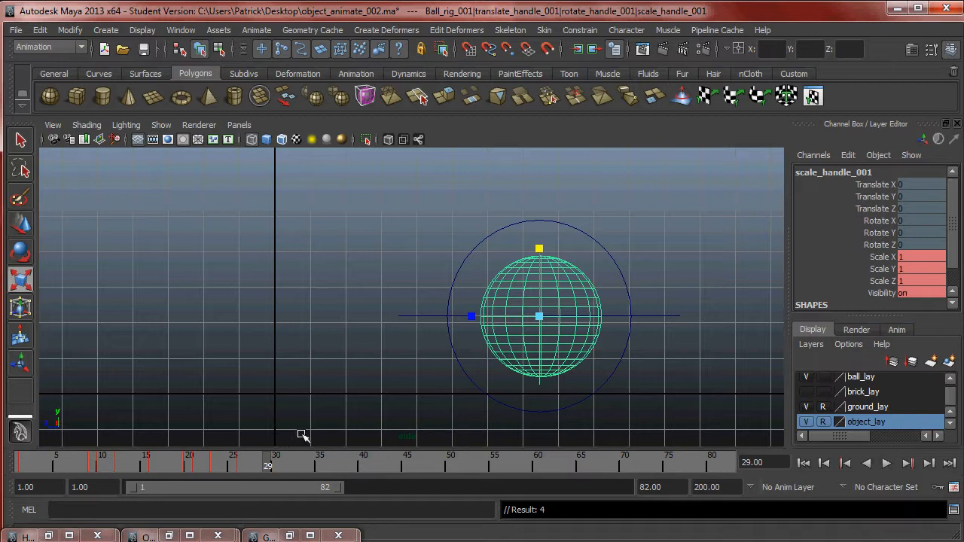
At frame 30, squash the scale handle to about 0.895 in Y and key it.
{"action": "left_click", "coordinate": [275, 463]}
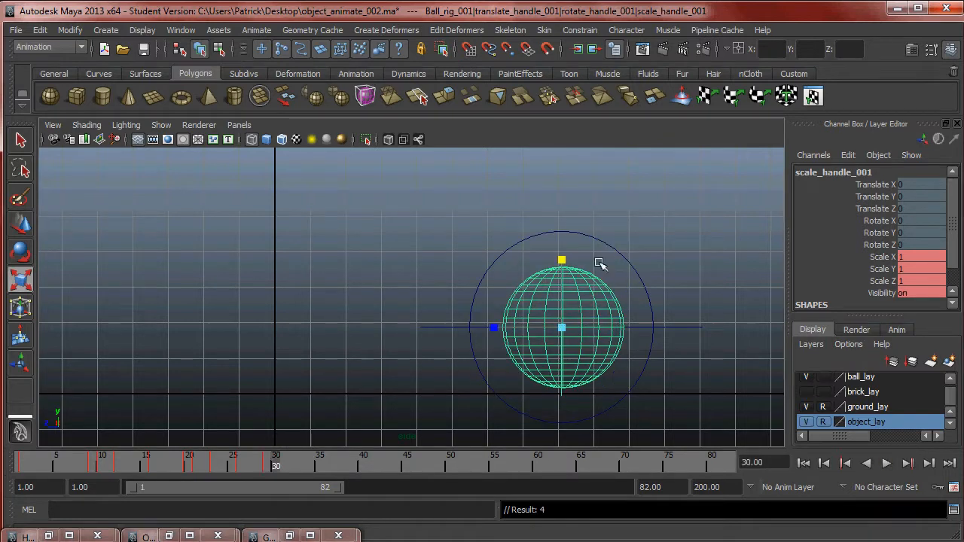
{"action": "left_click_drag", "start_coordinate": [562, 260], "coordinate": [564, 268]}
{"action": "left_click_drag", "start_coordinate": [679, 289], "coordinate": [714, 345]}
{"action": "left_click", "coordinate": [577, 267]}
{"action": "key", "text": "s"}
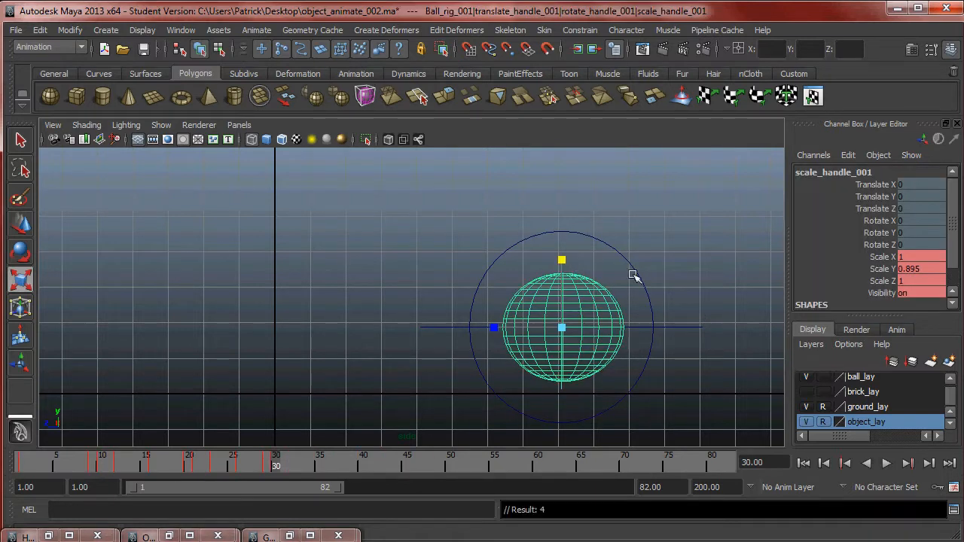
Lower the translate handle to about -0.163 in Y on frame 30 so the squashed ball meets the ground, and key it.
{"action": "left_click", "coordinate": [684, 274]}
{"action": "left_click_drag", "start_coordinate": [684, 274], "coordinate": [729, 356]}
{"action": "key", "text": "w"}
{"action": "left_click_drag", "start_coordinate": [564, 281], "coordinate": [569, 294]}
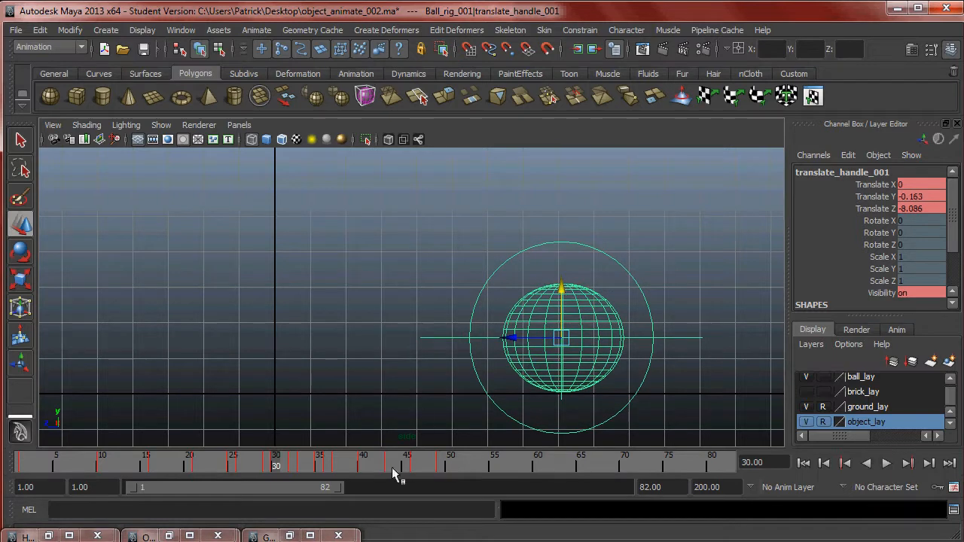
{"action": "key", "text": "s"}
At frame 32, stretch the scale handle to about 1.048 in Y and key it.
{"action": "left_click", "coordinate": [292, 460]}
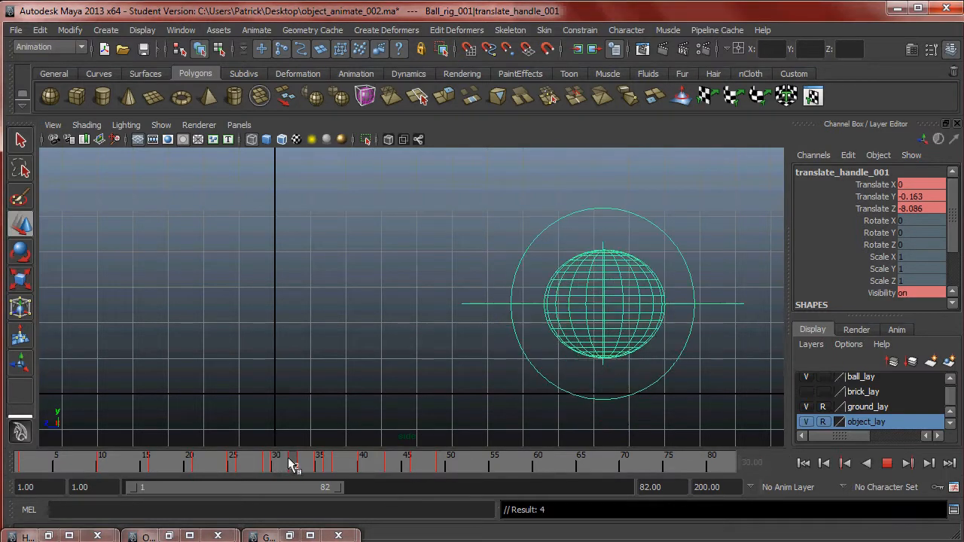
{"action": "left_click", "coordinate": [612, 256]}
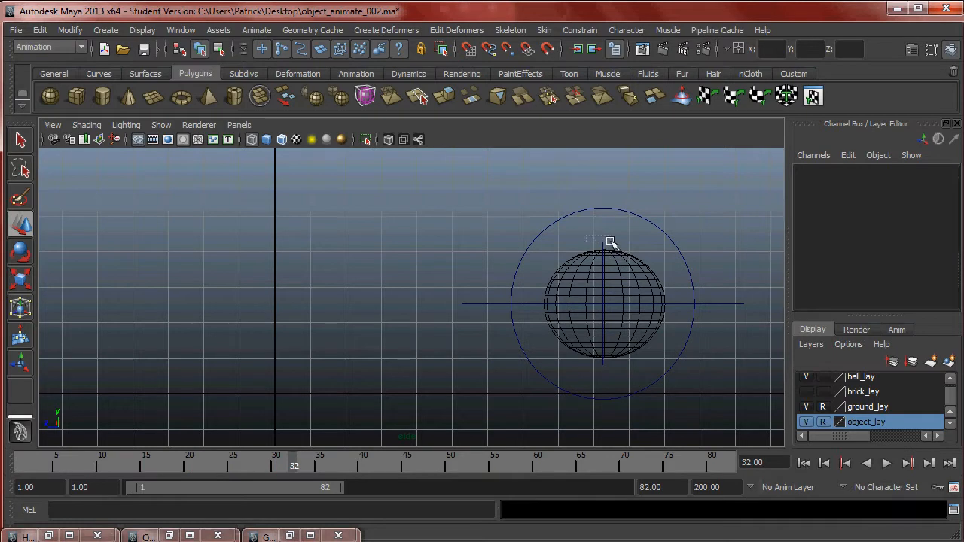
{"action": "left_click", "coordinate": [608, 241]}
{"action": "key", "text": "e"}
{"action": "key", "text": "r"}
{"action": "left_click_drag", "start_coordinate": [613, 236], "coordinate": [600, 224]}
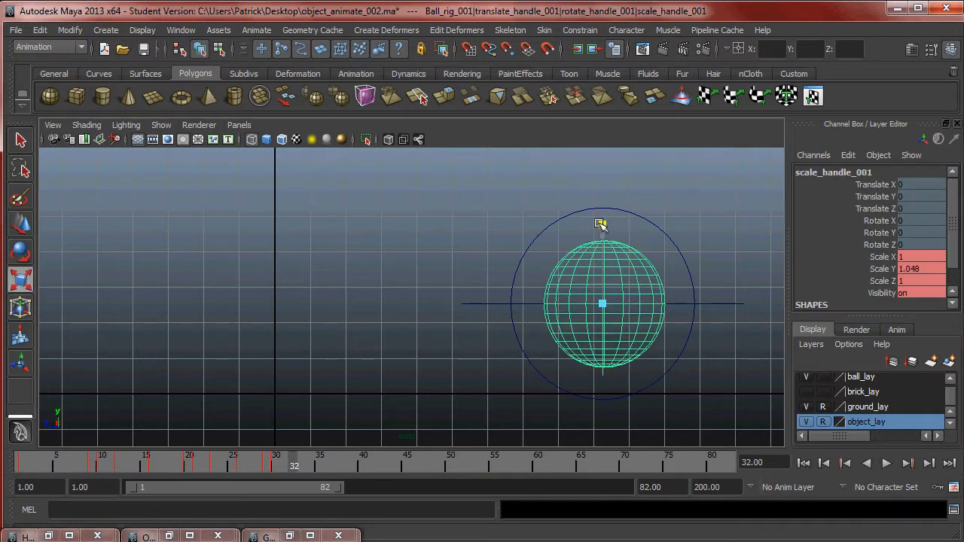
{"action": "key", "text": "s"}
Carry the unstretched scale of 1 from frame 1 to frame 33 and key it there.
{"action": "left_click_drag", "start_coordinate": [303, 461], "coordinate": [26, 466]}
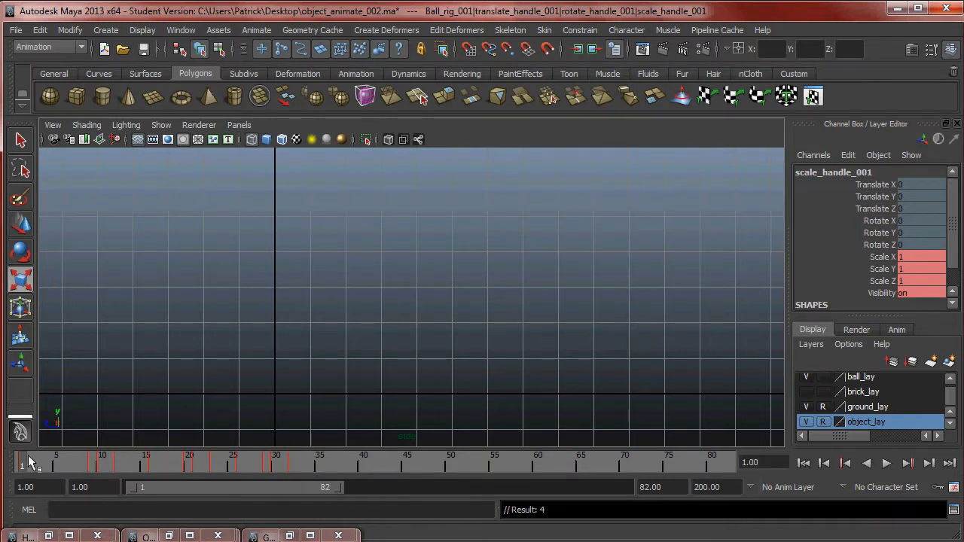
{"action": "key", "text": "alt+v"}
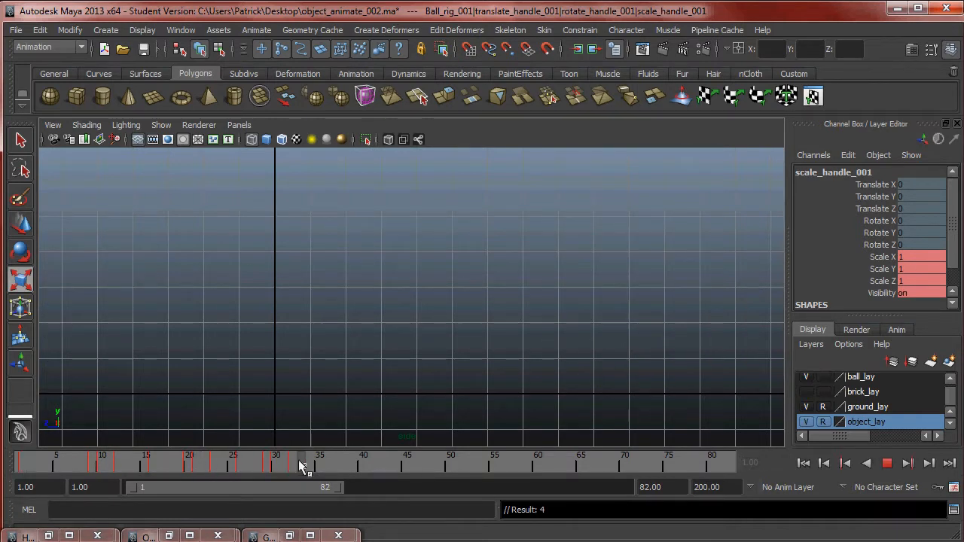
{"action": "mouse_move", "coordinate": [300, 463]}
{"action": "left_mouse_down"}
{"action": "mouse_move", "coordinate": [375, 459]}
{"action": "mouse_move", "coordinate": [242, 468]}
{"action": "mouse_move", "coordinate": [312, 467]}
{"action": "left_mouse_up"}
Key the scale handle at a scale of 1 on frame 36, and go to the ground contact at frame 37.
{"action": "middle_click_drag", "start_coordinate": [612, 327], "coordinate": [324, 314], "text": "alt"}
{"action": "scroll", "coordinate": [324, 313], "scroll_direction": "up", "scroll_amount": 1}
{"action": "mouse_move", "coordinate": [302, 461]}
{"action": "left_mouse_down"}
{"action": "mouse_move", "coordinate": [243, 462]}
{"action": "mouse_move", "coordinate": [319, 458]}
{"action": "mouse_move", "coordinate": [251, 468]}
{"action": "mouse_move", "coordinate": [337, 467]}
{"action": "left_mouse_up"}
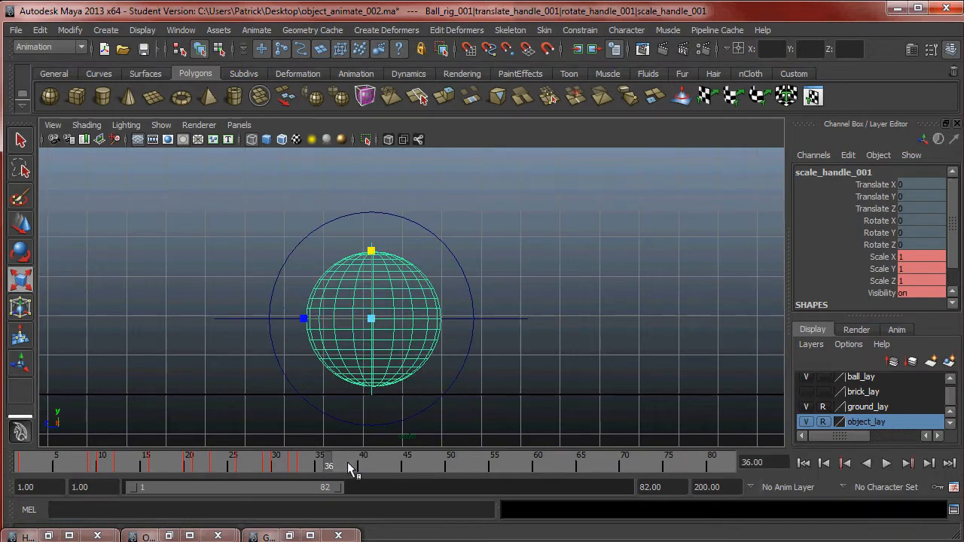
{"action": "key", "text": "s"}
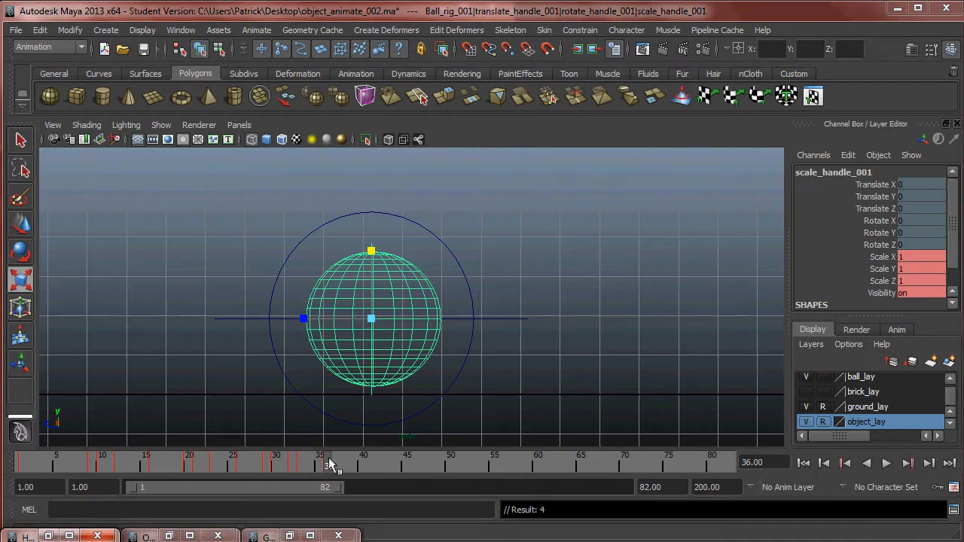
{"action": "key", "text": "alt+v"}
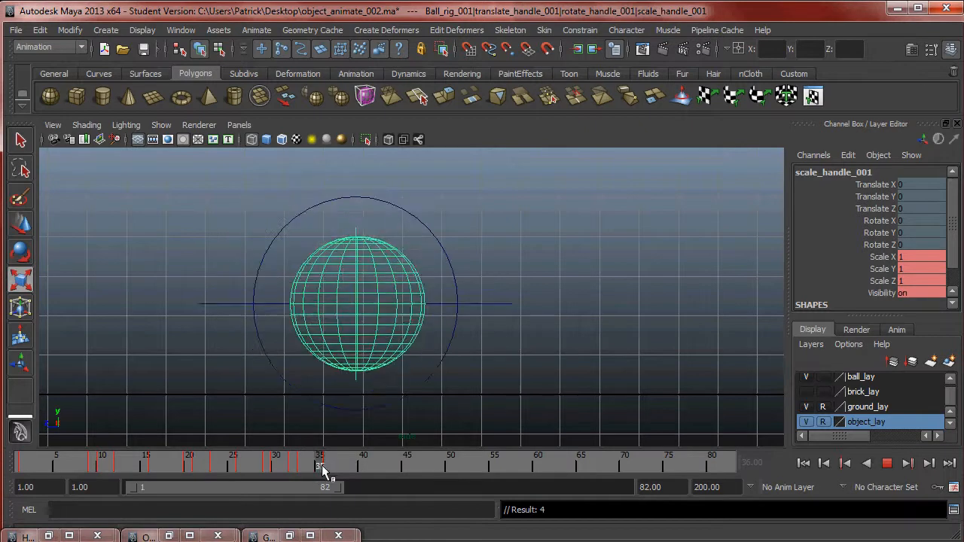
{"action": "left_click", "coordinate": [336, 469]}
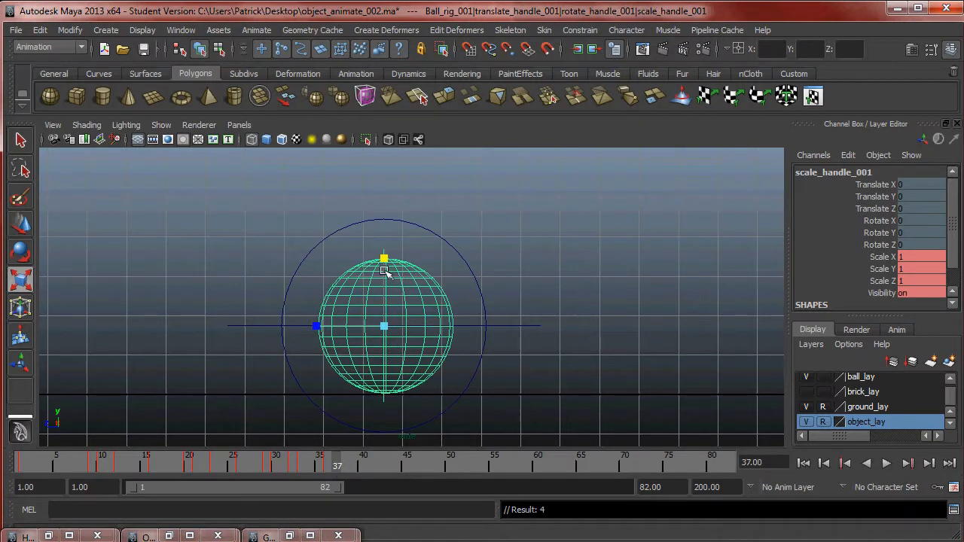
Squash the scale handle in Y on frame 37 and lower the translate handle to about -0.171 in Y to meet the ground.
{"action": "mouse_move", "coordinate": [382, 260]}
{"action": "left_mouse_down"}
{"action": "mouse_move", "coordinate": [385, 270]}
{"action": "mouse_move", "coordinate": [384, 258]}
{"action": "left_mouse_up"}
{"action": "left_click_drag", "start_coordinate": [510, 303], "coordinate": [541, 344]}
{"action": "key", "text": "w"}
{"action": "left_click_drag", "start_coordinate": [385, 271], "coordinate": [386, 273]}
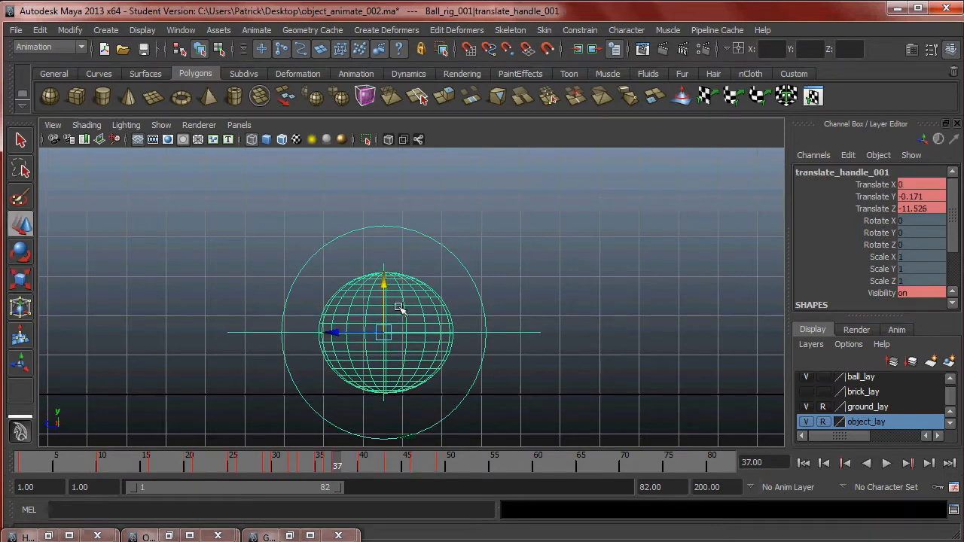
Stretch the scale handle in Y on frame 39, and go to the ground contact at frame 43.
{"action": "left_click_drag", "start_coordinate": [337, 465], "coordinate": [357, 458]}
{"action": "left_click", "coordinate": [405, 248]}
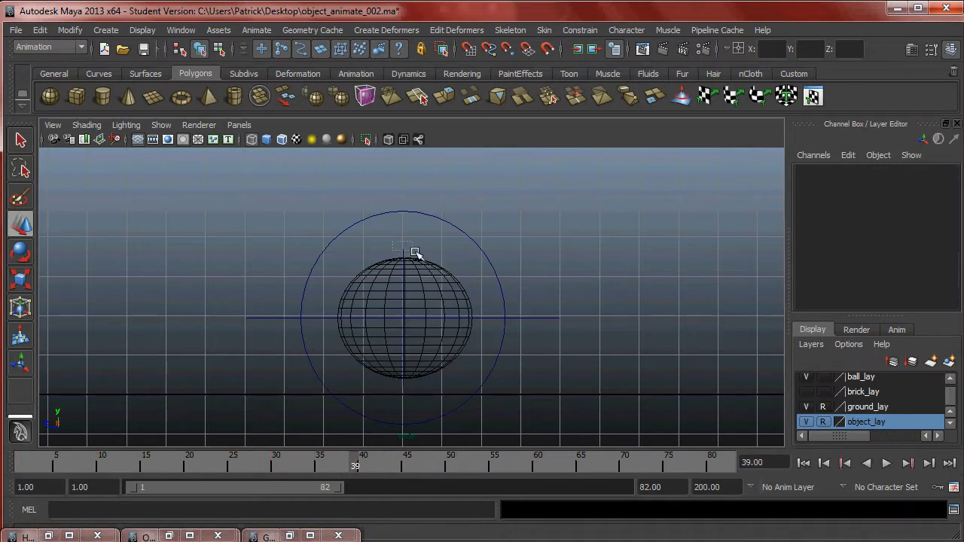
{"action": "left_click", "coordinate": [407, 251]}
{"action": "key", "text": "e"}
{"action": "key", "text": "r"}
{"action": "left_click_drag", "start_coordinate": [403, 254], "coordinate": [402, 241]}
{"action": "mouse_move", "coordinate": [367, 455]}
{"action": "left_mouse_down"}
{"action": "mouse_move", "coordinate": [318, 460]}
{"action": "mouse_move", "coordinate": [345, 467]}
{"action": "mouse_move", "coordinate": [373, 460]}
{"action": "mouse_move", "coordinate": [48, 472]}
{"action": "mouse_move", "coordinate": [30, 482]}
{"action": "mouse_move", "coordinate": [82, 465]}
{"action": "mouse_move", "coordinate": [320, 473]}
{"action": "mouse_move", "coordinate": [374, 468]}
{"action": "mouse_move", "coordinate": [323, 462]}
{"action": "mouse_move", "coordinate": [400, 452]}
{"action": "mouse_move", "coordinate": [390, 455]}
{"action": "left_mouse_up"}
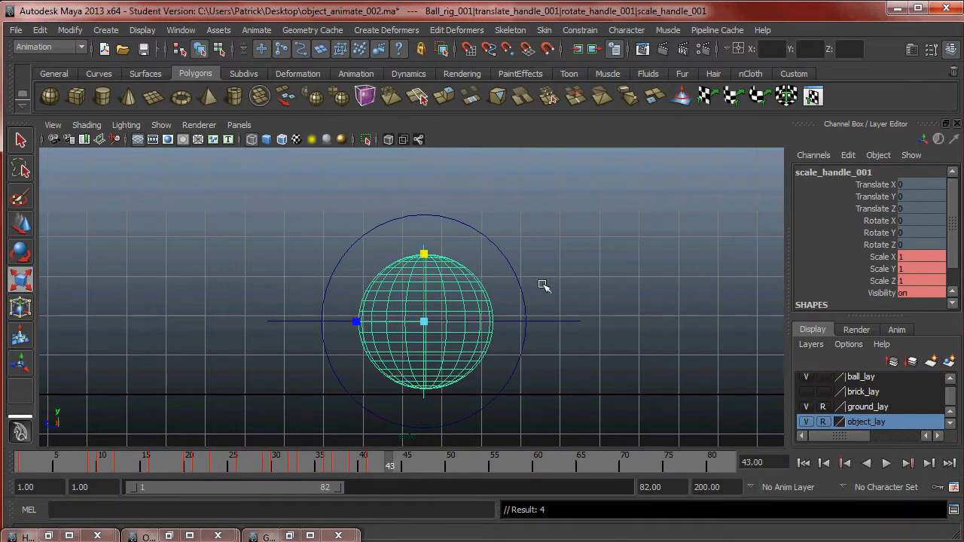
Try squashing the scale handle to about 0.91 in Y on frame 43 and lowering the translate handle to match.
{"action": "left_click_drag", "start_coordinate": [548, 295], "coordinate": [582, 339]}
{"action": "mouse_move", "coordinate": [407, 472]}
{"action": "left_mouse_down"}
{"action": "mouse_move", "coordinate": [370, 464]}
{"action": "mouse_move", "coordinate": [399, 468]}
{"action": "mouse_move", "coordinate": [390, 468]}
{"action": "left_mouse_up"}
{"action": "left_click", "coordinate": [541, 230]}
{"action": "left_click_drag", "start_coordinate": [590, 336], "coordinate": [426, 258]}
{"action": "left_click", "coordinate": [407, 238]}
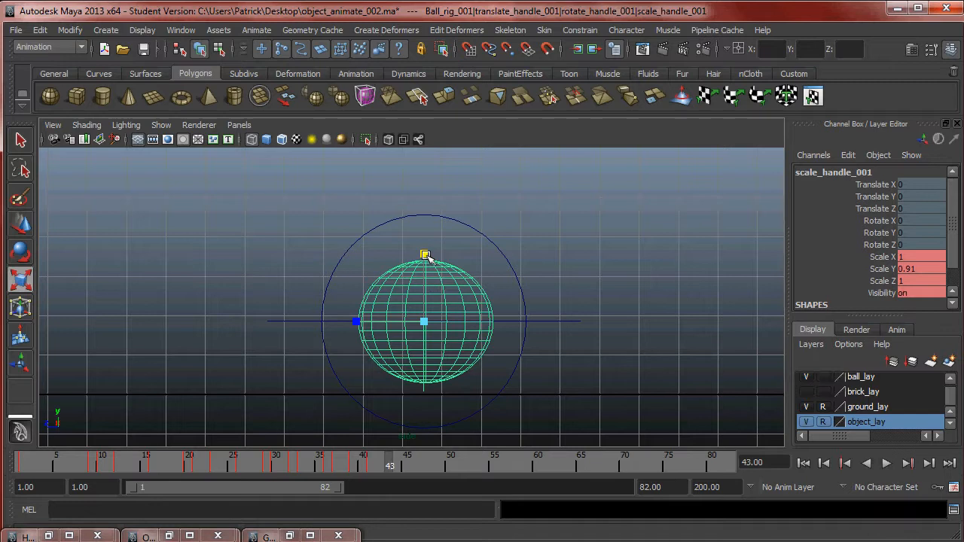
{"action": "left_click_drag", "start_coordinate": [571, 309], "coordinate": [555, 340]}
{"action": "key", "text": "w"}
{"action": "left_click_drag", "start_coordinate": [425, 274], "coordinate": [429, 283]}
{"action": "left_click", "coordinate": [523, 195]}
{"action": "left_click", "coordinate": [442, 269]}
{"action": "mouse_move", "coordinate": [414, 458]}
{"action": "left_mouse_down"}
{"action": "mouse_move", "coordinate": [317, 461]}
{"action": "mouse_move", "coordinate": [391, 467]}
{"action": "left_mouse_up"}
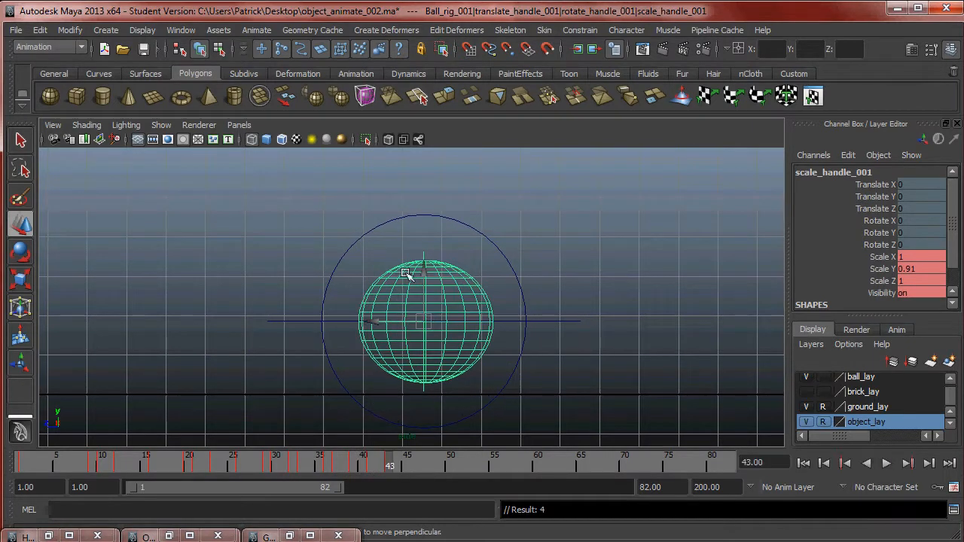
Ease the scale handle's squash on frame 43 to about 0.975 in Y.
{"action": "key", "text": "e"}
{"action": "key", "text": "r"}
{"action": "left_click_drag", "start_coordinate": [426, 258], "coordinate": [426, 247]}
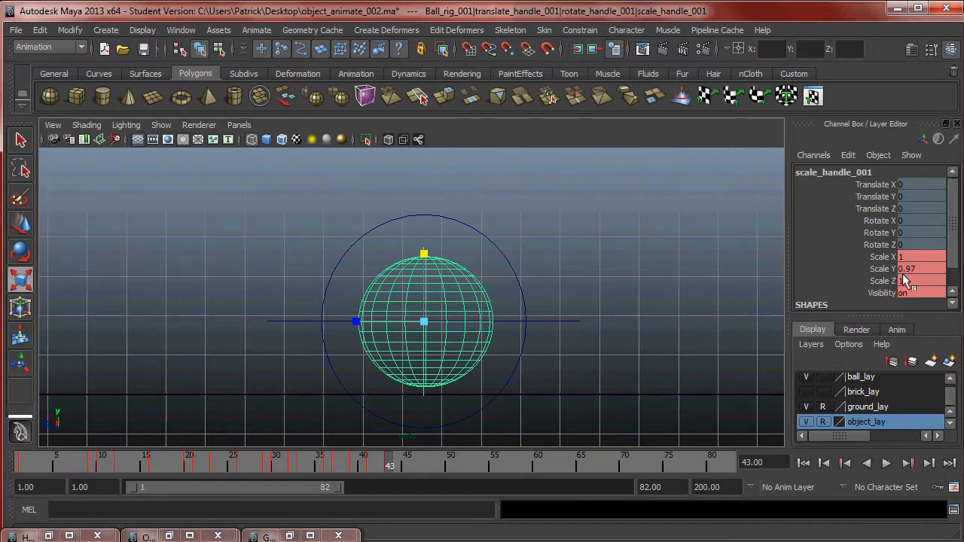
{"action": "left_click_drag", "start_coordinate": [424, 255], "coordinate": [430, 245]}
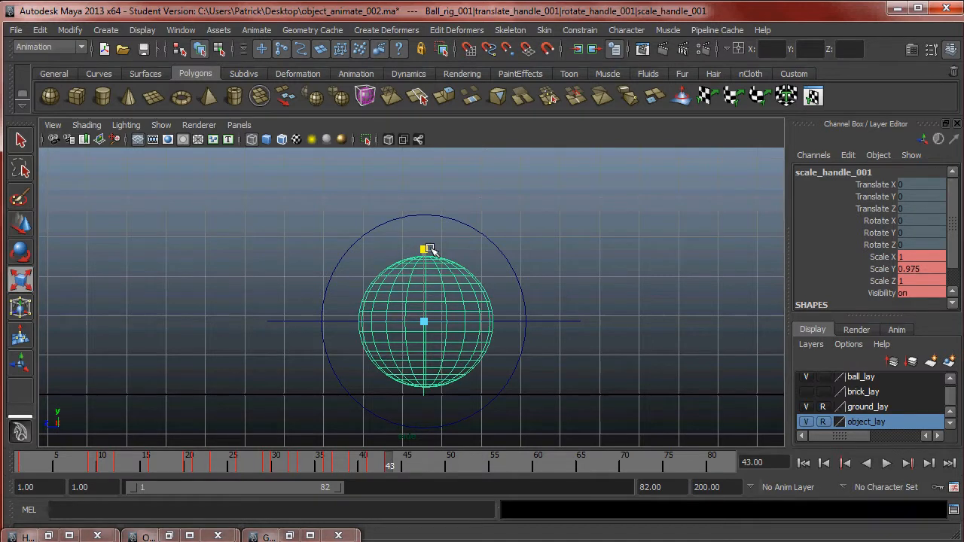
Lower the translate handle in Y on frame 43 so the slightly squashed ball meets the ground.
{"action": "left_click_drag", "start_coordinate": [548, 273], "coordinate": [590, 330]}
{"action": "key", "text": "w"}
{"action": "left_click", "coordinate": [502, 297]}
{"action": "left_click_drag", "start_coordinate": [570, 285], "coordinate": [598, 367]}
{"action": "left_click_drag", "start_coordinate": [423, 278], "coordinate": [426, 284]}
At frame 45, stretch the scale handle to about 1.022 in Y and key it.
{"action": "mouse_move", "coordinate": [389, 463]}
{"action": "left_mouse_down"}
{"action": "mouse_move", "coordinate": [166, 460]}
{"action": "mouse_move", "coordinate": [258, 460]}
{"action": "mouse_move", "coordinate": [364, 439]}
{"action": "mouse_move", "coordinate": [391, 447]}
{"action": "mouse_move", "coordinate": [380, 444]}
{"action": "mouse_move", "coordinate": [390, 445]}
{"action": "mouse_move", "coordinate": [365, 458]}
{"action": "mouse_move", "coordinate": [427, 462]}
{"action": "mouse_move", "coordinate": [406, 462]}
{"action": "left_mouse_up"}
{"action": "left_click", "coordinate": [421, 259]}
{"action": "key", "text": "e"}
{"action": "key", "text": "r"}
{"action": "left_click_drag", "start_coordinate": [432, 254], "coordinate": [437, 249]}
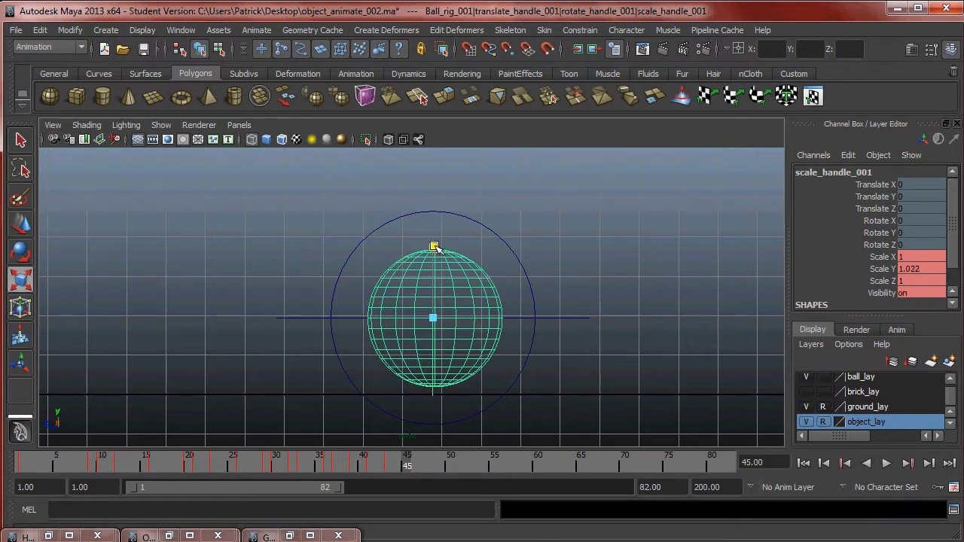
{"action": "key", "text": "s"}
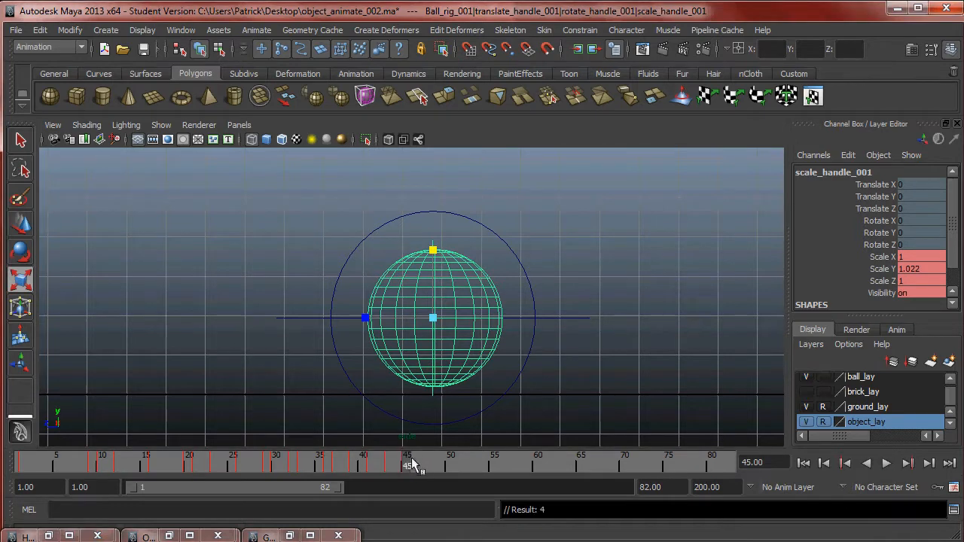
Try carrying the translate handle's frame 1 values to frame 49, and undo it.
{"action": "key", "text": "alt+v"}
{"action": "mouse_move", "coordinate": [444, 461]}
{"action": "left_mouse_down"}
{"action": "mouse_move", "coordinate": [458, 460]}
{"action": "mouse_move", "coordinate": [341, 458]}
{"action": "mouse_move", "coordinate": [460, 461]}
{"action": "left_mouse_up"}
{"action": "left_click", "coordinate": [530, 279]}
{"action": "left_click", "coordinate": [446, 461]}
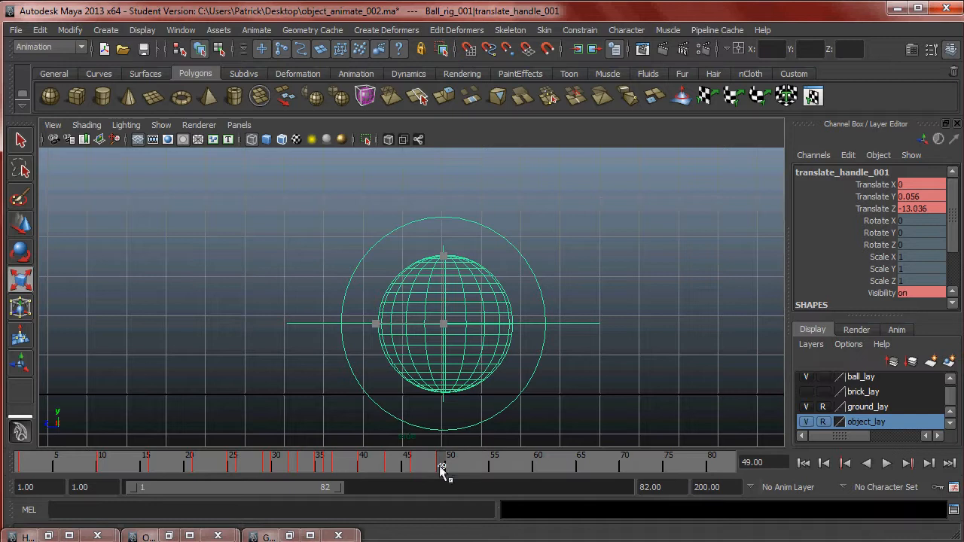
{"action": "key", "text": "alt+v"}
{"action": "left_click", "coordinate": [31, 467]}
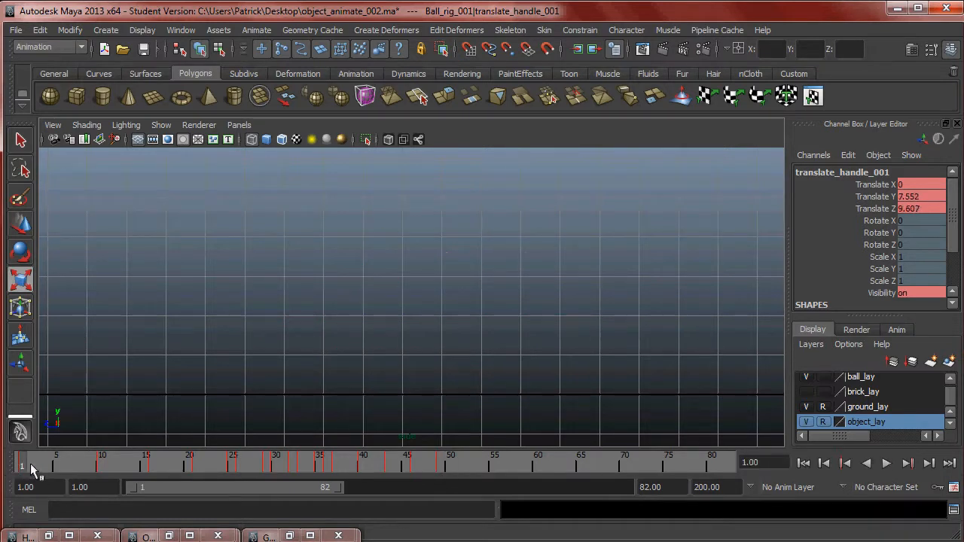
{"action": "key", "text": "alt+v"}
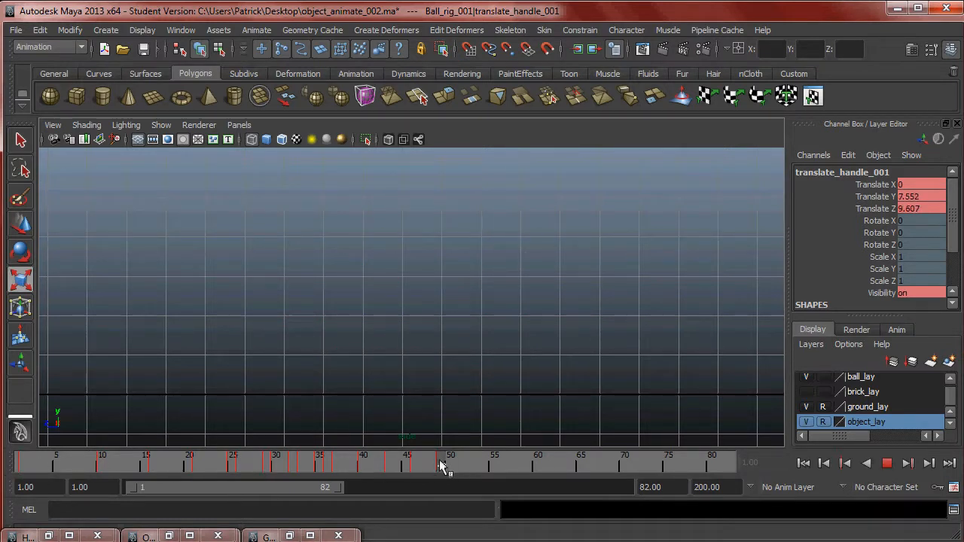
{"action": "left_click", "coordinate": [441, 466]}
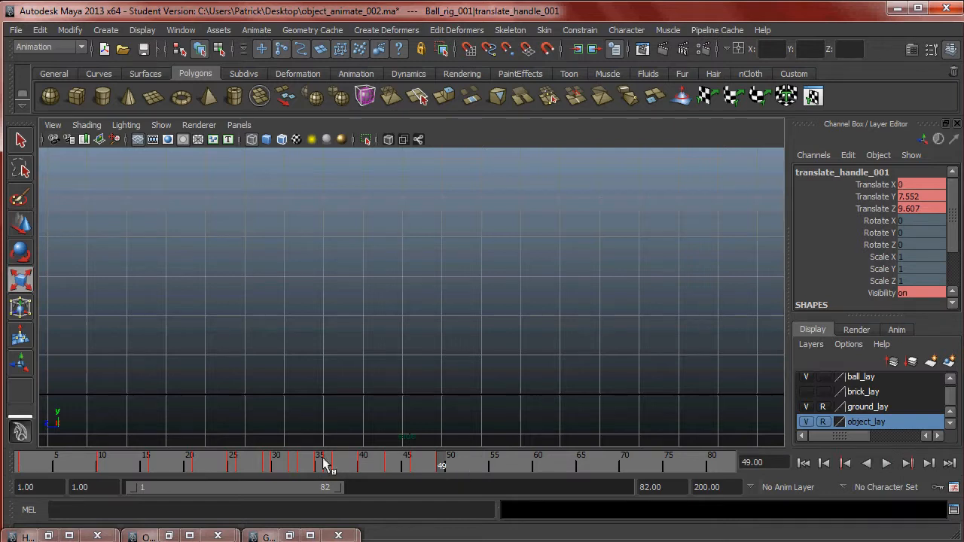
{"action": "key", "text": "alt+v"}
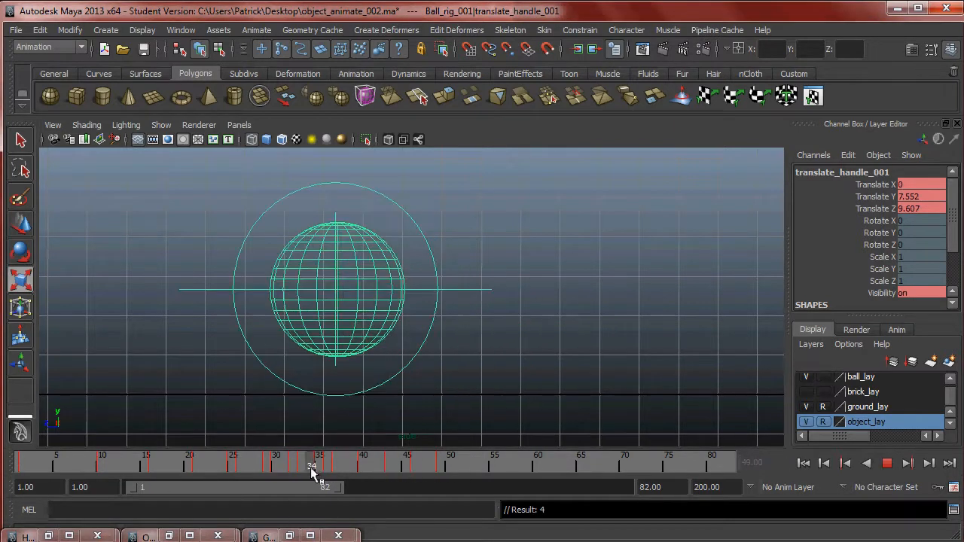
{"action": "key", "text": "ctrl+z"}
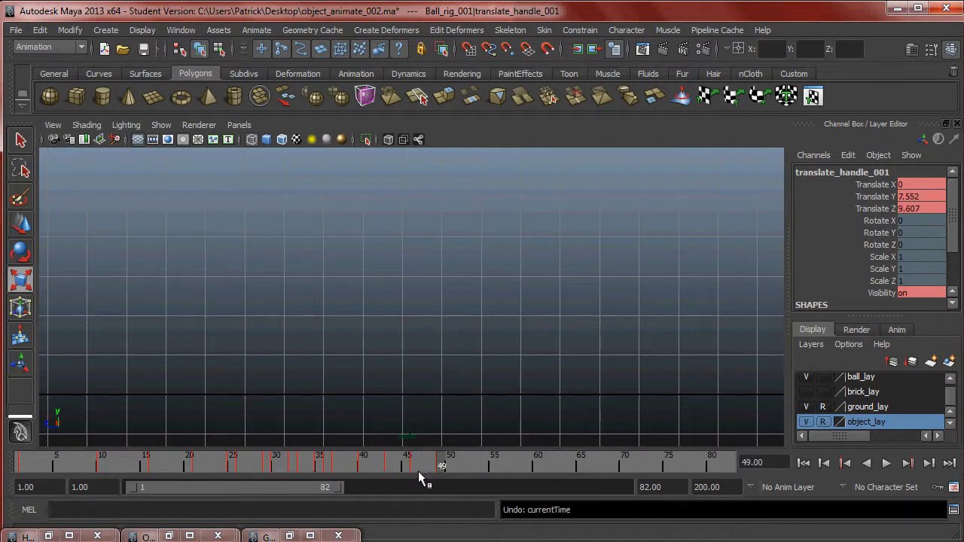
{"action": "key", "text": "ctrl+z"}
Carry the scale handle's unstretched scale of 1 from frame 1 to frame 49 and key it there.
{"action": "left_click", "coordinate": [499, 256]}
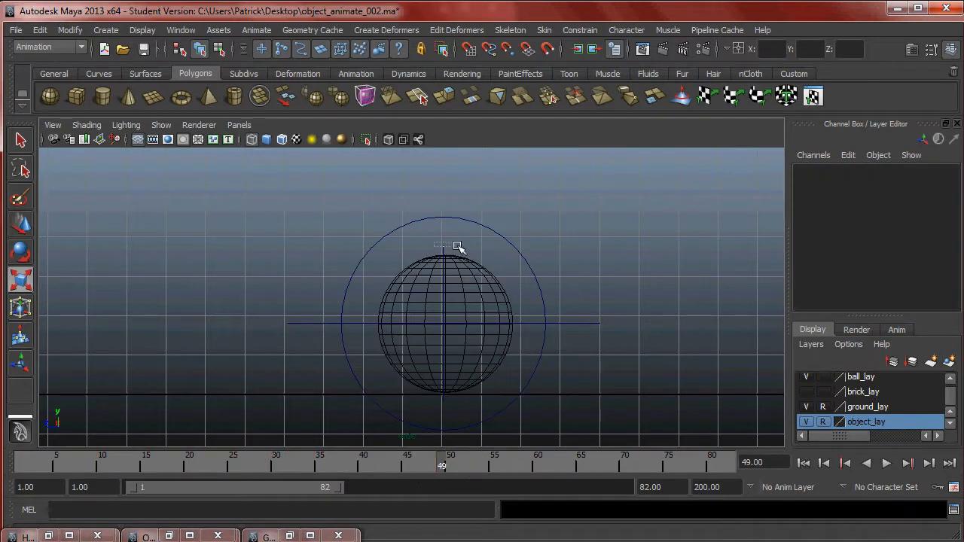
{"action": "left_click", "coordinate": [465, 264]}
{"action": "left_click_drag", "start_coordinate": [442, 468], "coordinate": [22, 470]}
{"action": "key", "text": "alt+v"}
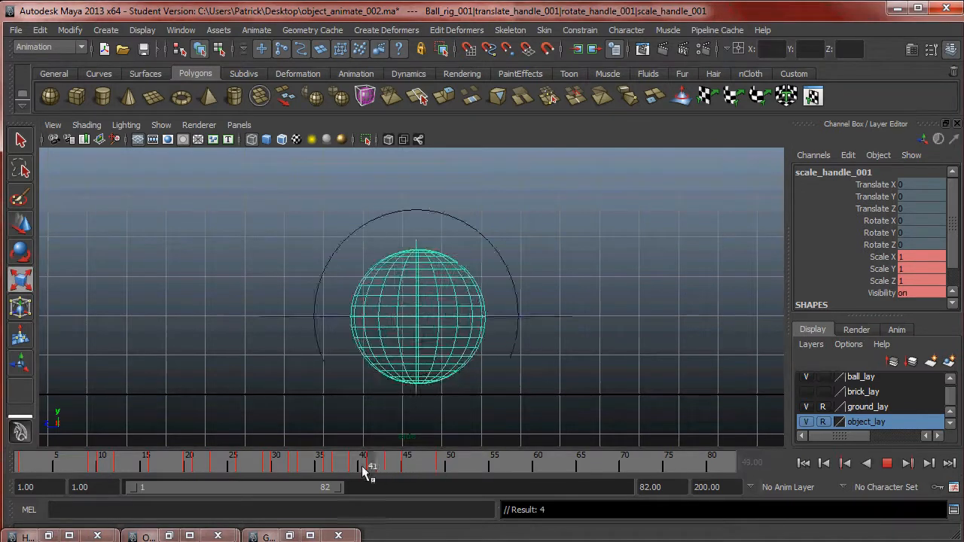
Frame the whole bounce in the side view, deselect the rig, and display the ball shaded with its checker texture.
{"action": "left_click", "coordinate": [242, 473]}
{"action": "right_click_drag", "start_coordinate": [532, 368], "coordinate": [355, 275], "text": "alt"}
{"action": "middle_click_drag", "start_coordinate": [355, 276], "coordinate": [471, 311], "text": "alt"}
{"action": "right_click_drag", "start_coordinate": [495, 279], "coordinate": [479, 280], "text": "alt"}
{"action": "mouse_move", "coordinate": [480, 280]}
{"action": "middle_mouse_down", "text": "alt"}
{"action": "mouse_move", "coordinate": [529, 294]}
{"action": "mouse_move", "coordinate": [568, 291]}
{"action": "middle_mouse_up", "text": "alt"}
{"action": "left_click", "coordinate": [538, 284]}
{"action": "key", "text": "5"}
{"action": "key", "text": "6"}
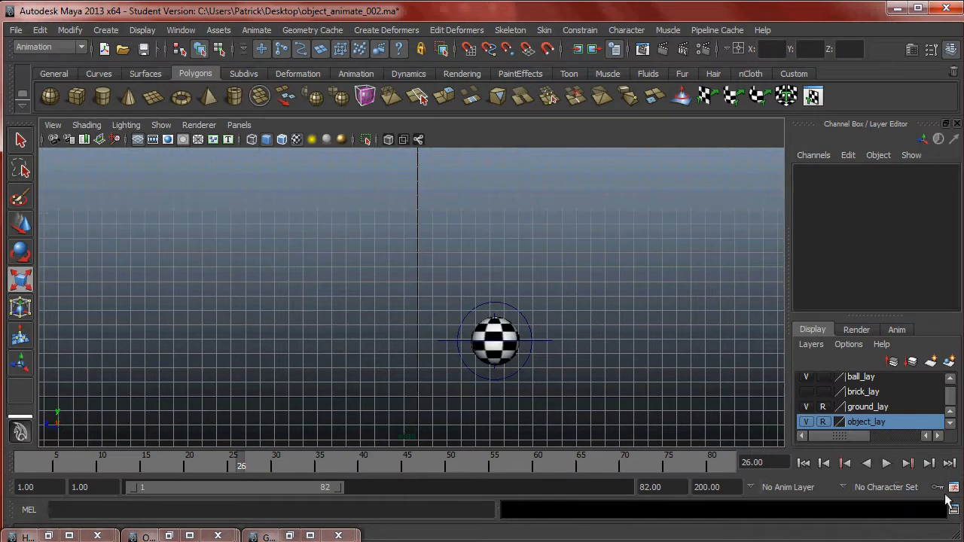
Play back the bounce animation with the textured ball to review the squash and stretch.
{"action": "left_click", "coordinate": [888, 464]}
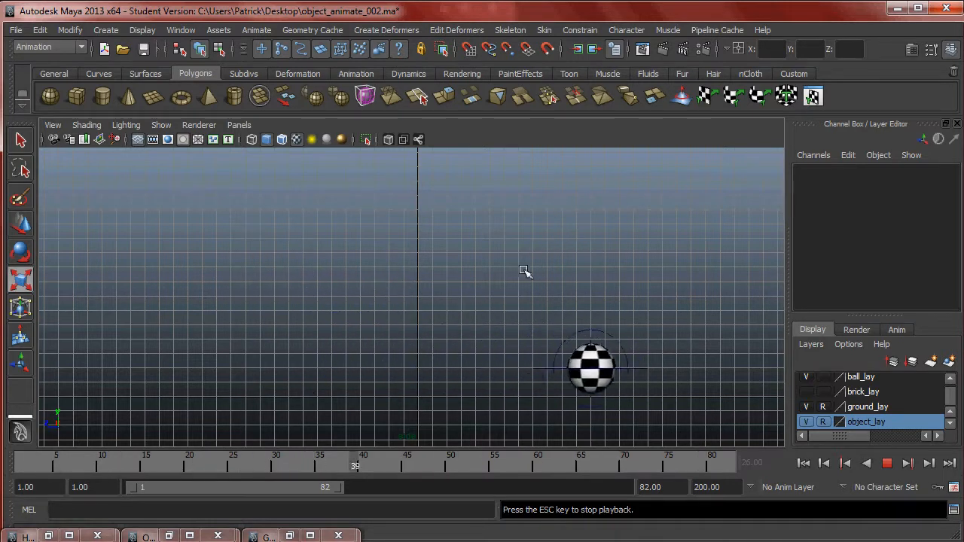
{"action": "middle_click_drag", "start_coordinate": [512, 253], "coordinate": [478, 257], "text": "alt"}
{"action": "right_click_drag", "start_coordinate": [477, 257], "coordinate": [602, 261], "text": "alt"}
{"action": "middle_click_drag", "start_coordinate": [542, 265], "coordinate": [525, 241], "text": "alt"}
{"action": "right_click_drag", "start_coordinate": [525, 241], "coordinate": [585, 243], "text": "alt"}
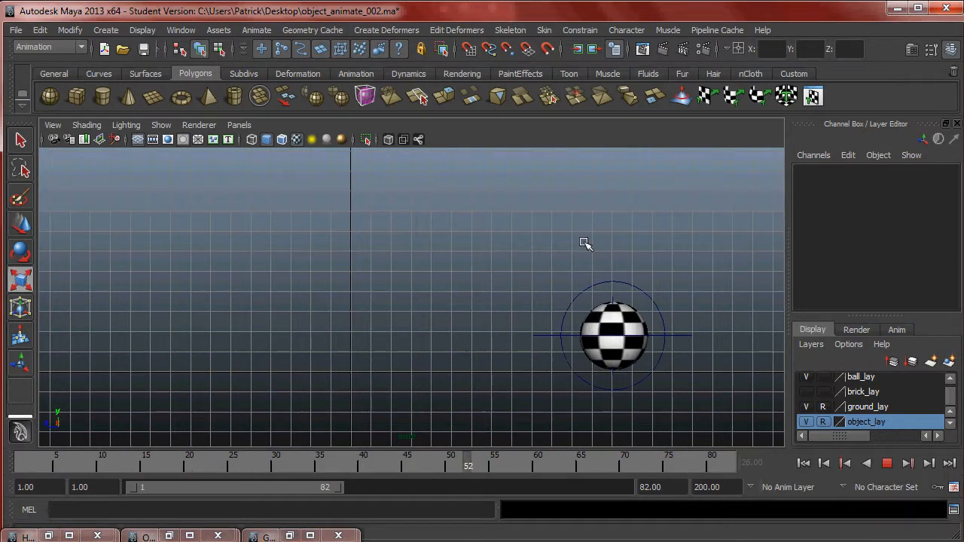
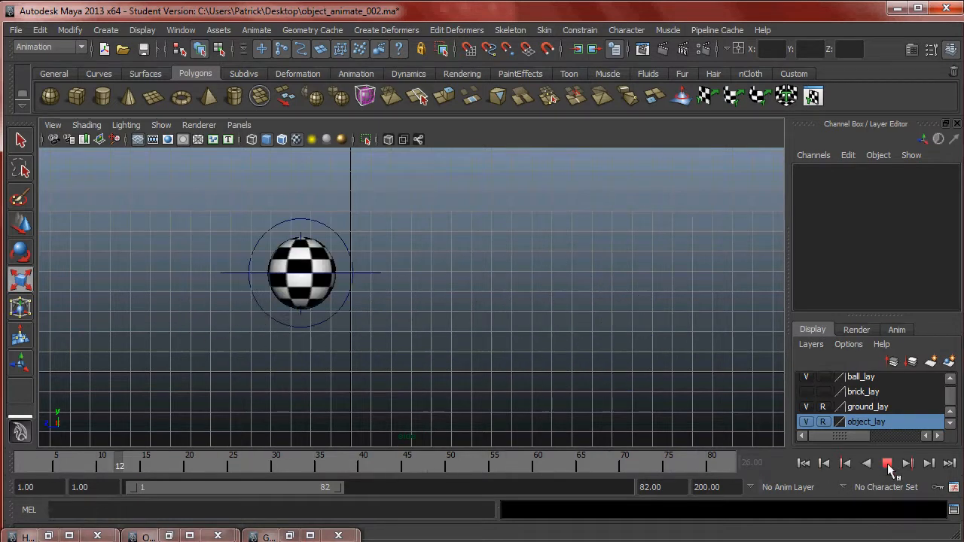
On frame 49, rotate the rotate handle to about -892.879 in X and key it.
{"action": "left_click_drag", "start_coordinate": [421, 469], "coordinate": [443, 470]}
{"action": "left_click", "coordinate": [350, 198]}
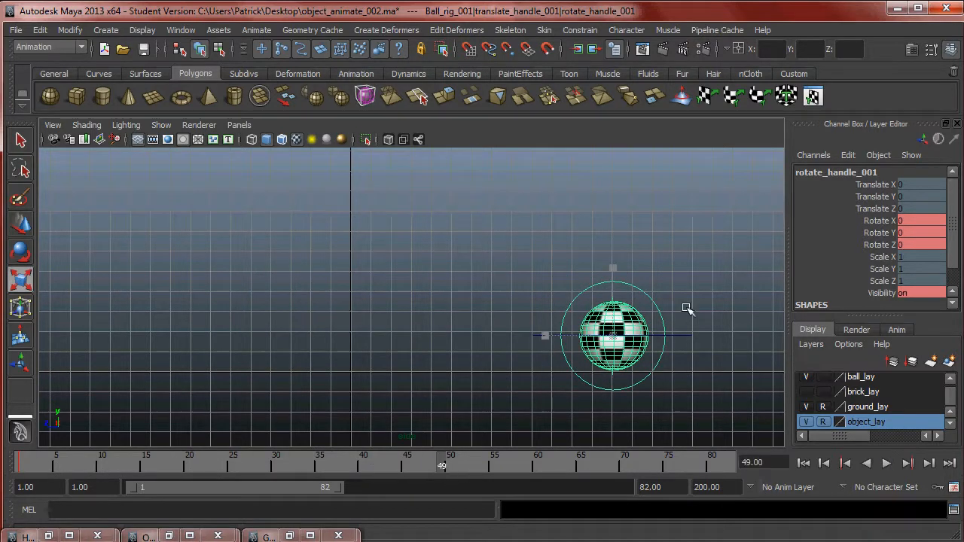
{"action": "key", "text": "e"}
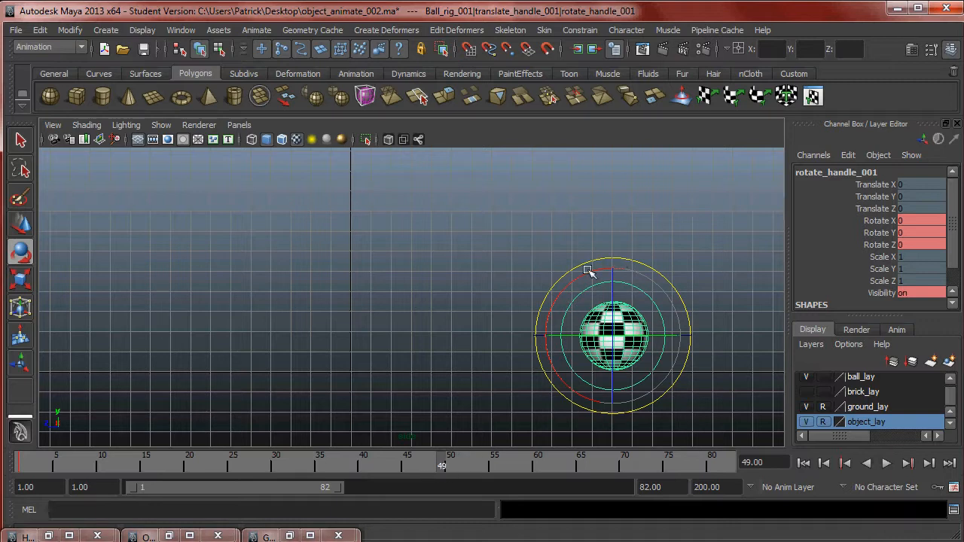
{"action": "left_click_drag", "start_coordinate": [588, 269], "coordinate": [642, 385]}
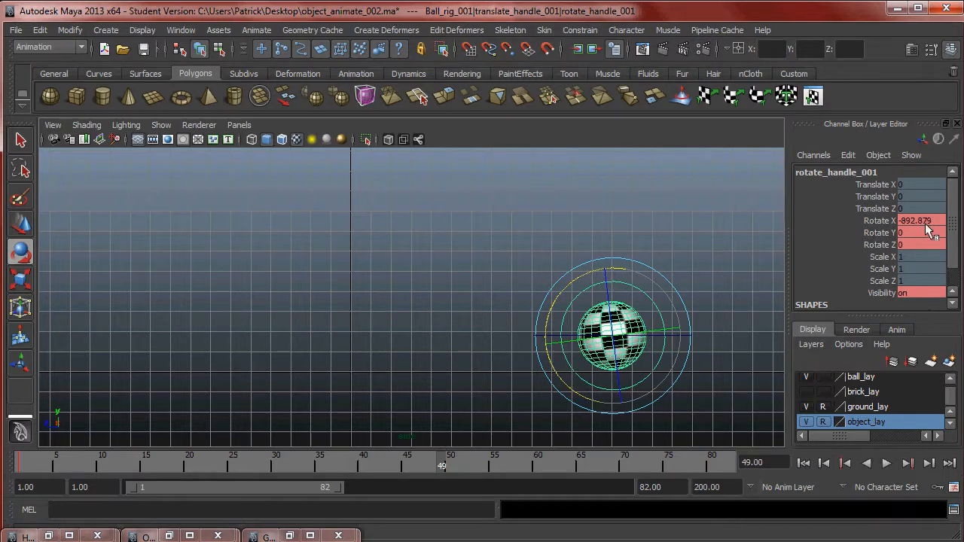
{"action": "key", "text": "s"}
Play back and scrub the animation to review the ball's spin across the bounces.
{"action": "left_click_drag", "start_coordinate": [443, 465], "coordinate": [163, 467]}
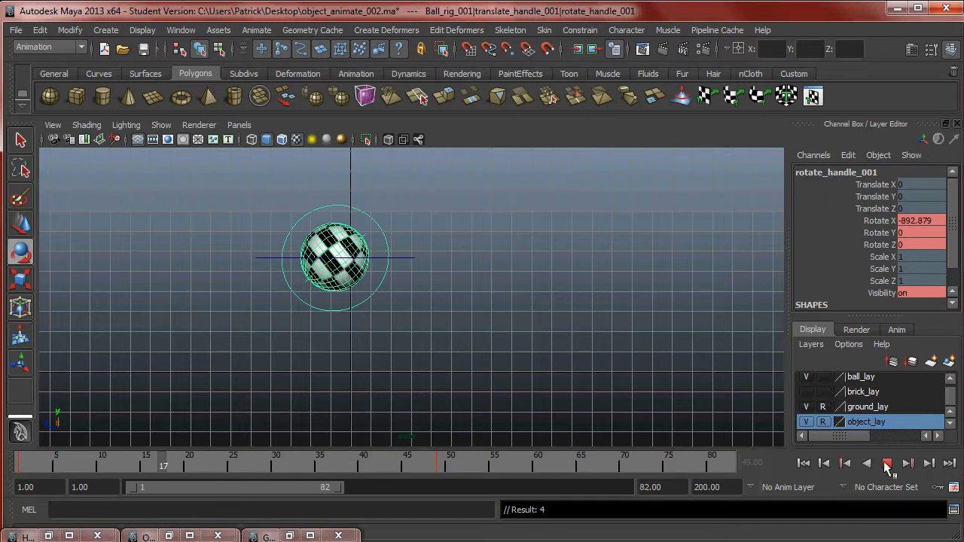
{"action": "left_click", "coordinate": [887, 463]}
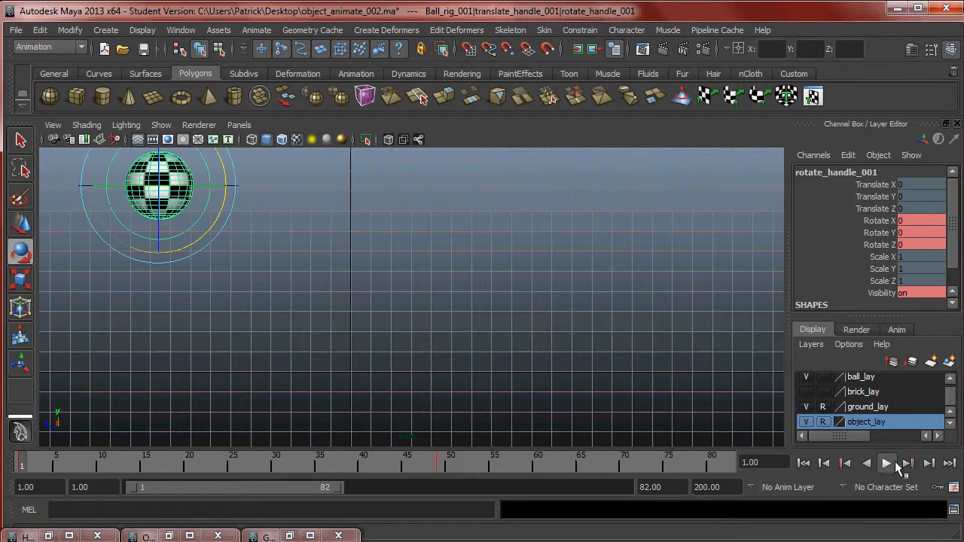
{"action": "left_click", "coordinate": [894, 464]}
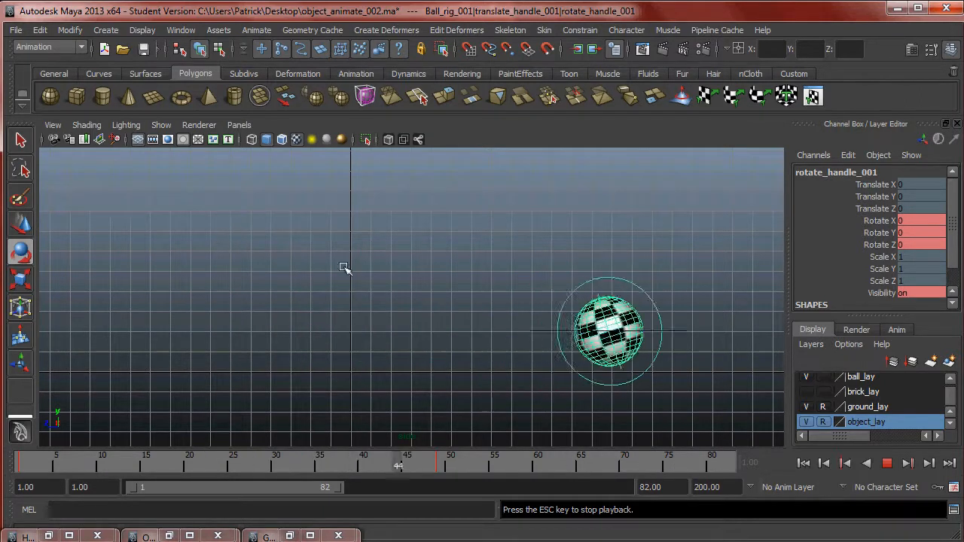
{"action": "left_click", "coordinate": [886, 464]}
{"action": "left_click_drag", "start_coordinate": [465, 468], "coordinate": [241, 469]}
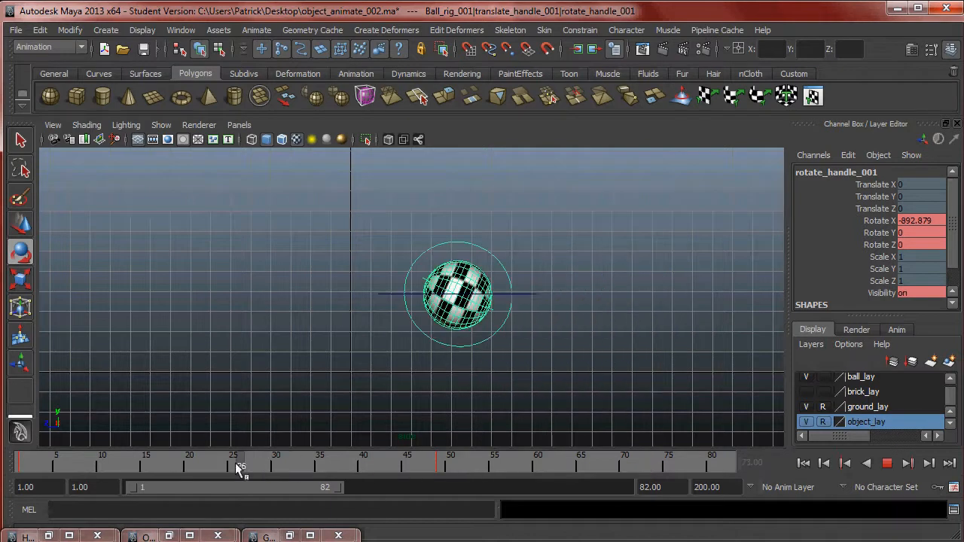
Open the Graph Editor for the rotate handle and isolate its Rotate X curve.
{"action": "left_click", "coordinate": [163, 538]}
{"action": "left_click", "coordinate": [204, 196]}
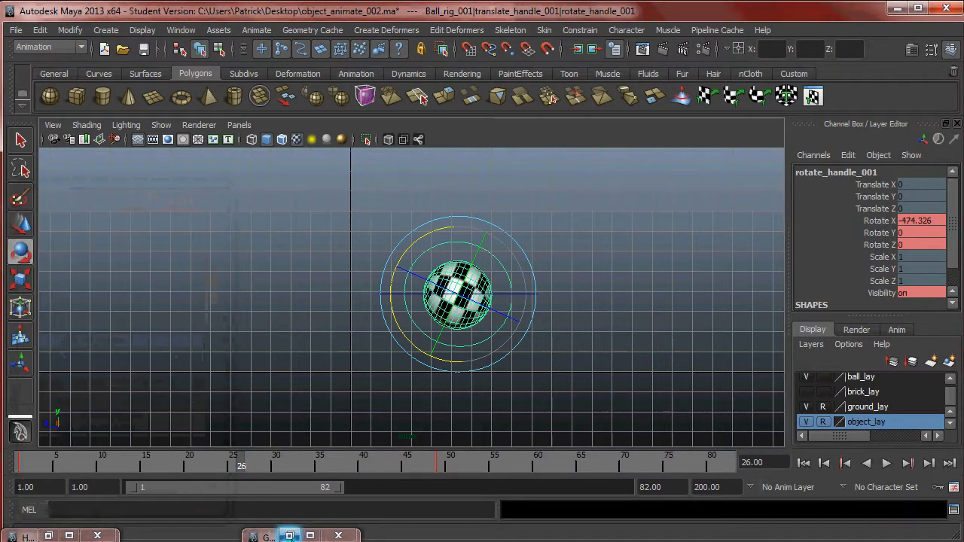
{"action": "left_click", "coordinate": [289, 536]}
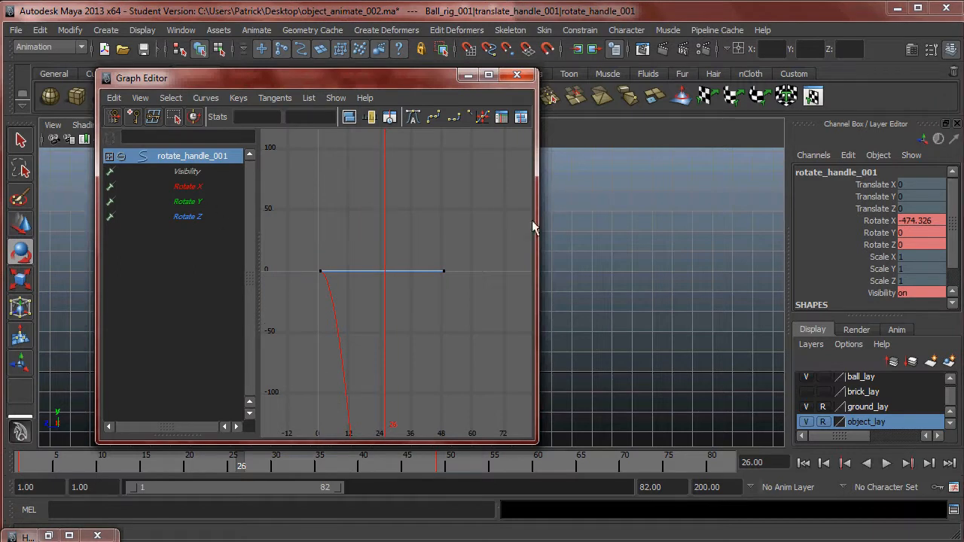
{"action": "left_click", "coordinate": [200, 188]}
Move the end key of the Rotate X curve to frame 48 at about -599.303.
{"action": "right_click_drag", "start_coordinate": [440, 321], "coordinate": [241, 284], "text": "alt"}
{"action": "middle_click_drag", "start_coordinate": [461, 351], "coordinate": [452, 323], "text": "alt"}
{"action": "right_click_drag", "start_coordinate": [452, 323], "coordinate": [458, 334], "text": "alt"}
{"action": "middle_click_drag", "start_coordinate": [458, 334], "coordinate": [485, 352], "text": "alt"}
{"action": "right_click_drag", "start_coordinate": [486, 352], "coordinate": [430, 346], "text": "alt"}
{"action": "left_click_drag", "start_coordinate": [394, 439], "coordinate": [399, 435]}
{"action": "middle_click_drag", "start_coordinate": [393, 394], "coordinate": [393, 364]}
{"action": "right_click_drag", "start_coordinate": [392, 344], "coordinate": [414, 352], "text": "alt"}
{"action": "middle_click_drag", "start_coordinate": [367, 404], "coordinate": [369, 367]}
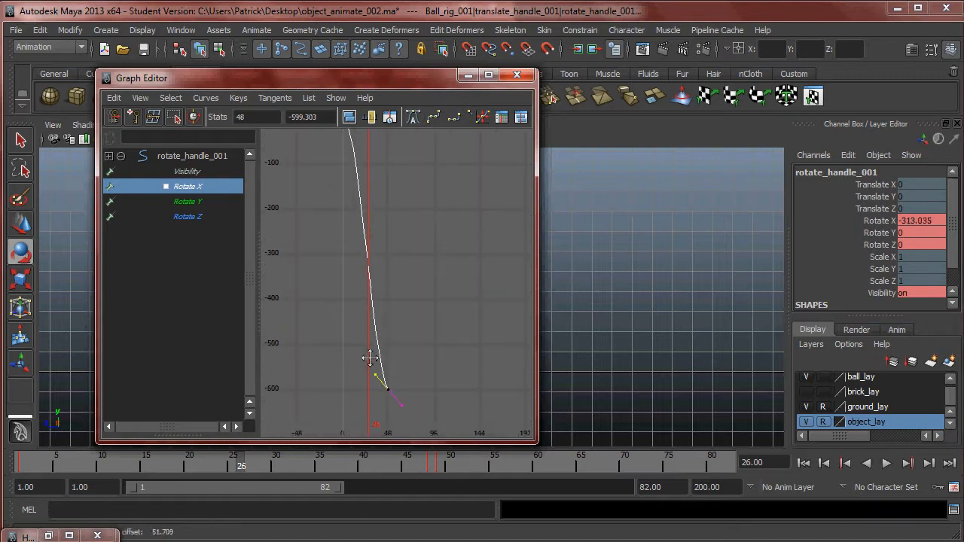
Steepen the tangent at the first key of the Rotate X curve, and put the Graph Editor away.
{"action": "middle_click_drag", "start_coordinate": [399, 285], "coordinate": [409, 361], "text": "alt"}
{"action": "left_click_drag", "start_coordinate": [330, 177], "coordinate": [379, 230]}
{"action": "middle_click_drag", "start_coordinate": [377, 209], "coordinate": [365, 229]}
{"action": "middle_click_drag", "start_coordinate": [470, 339], "coordinate": [443, 214], "text": "alt"}
{"action": "right_click_drag", "start_coordinate": [443, 213], "coordinate": [420, 226], "text": "alt"}
{"action": "middle_click_drag", "start_coordinate": [420, 226], "coordinate": [425, 251], "text": "alt"}
{"action": "left_click", "coordinate": [467, 76]}
Play back the roll and clear the surplus closing keys of the rotate handle, keeping a single end key at frame 50.
{"action": "left_click_drag", "start_coordinate": [257, 466], "coordinate": [20, 501]}
{"action": "left_click", "coordinate": [883, 465]}
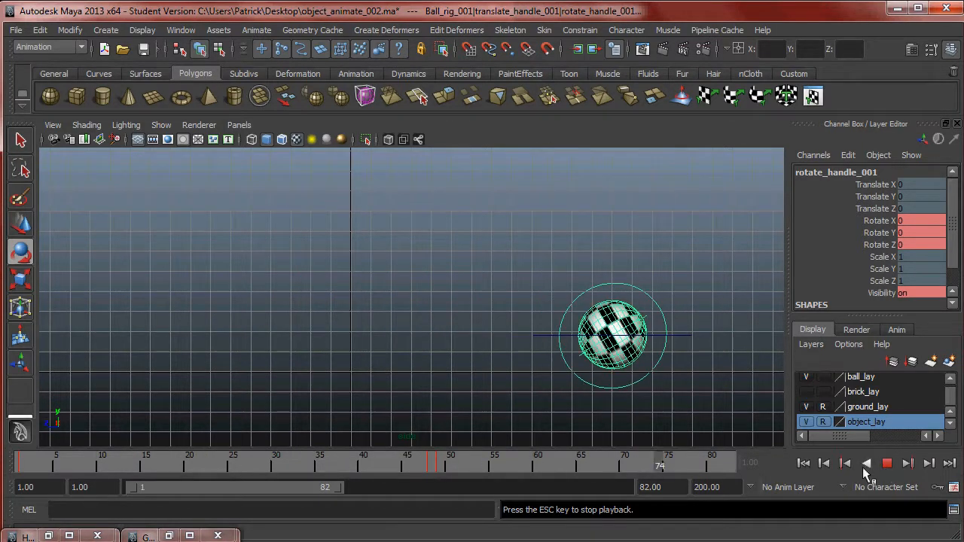
{"action": "mouse_move", "coordinate": [456, 461]}
{"action": "left_mouse_down"}
{"action": "mouse_move", "coordinate": [427, 462]}
{"action": "mouse_move", "coordinate": [451, 468]}
{"action": "left_mouse_up"}
{"action": "left_click", "coordinate": [541, 462]}
{"action": "left_click_drag", "start_coordinate": [541, 462], "coordinate": [459, 467]}
{"action": "right_click", "coordinate": [460, 466]}
{"action": "left_click", "coordinate": [514, 310]}
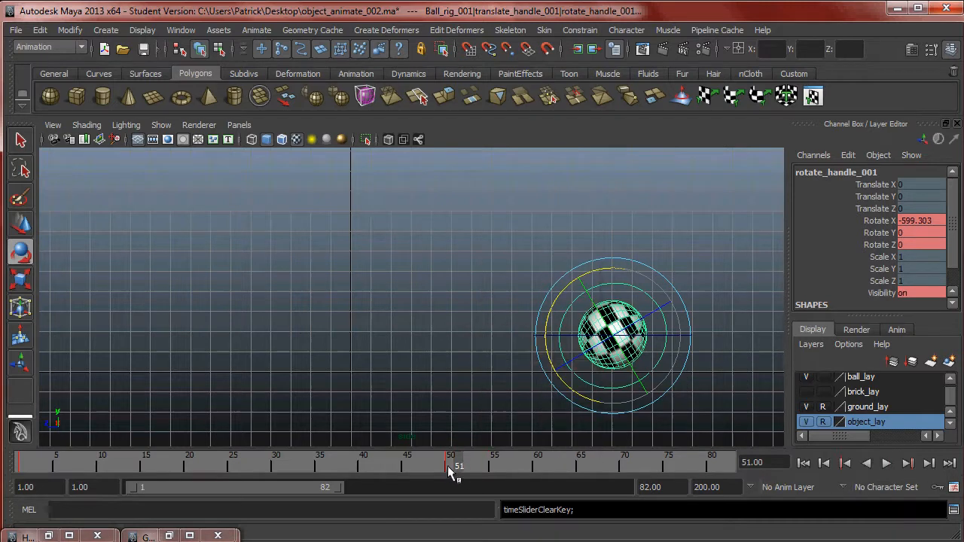
Play back the rolling bounce with the cleaned-up rotation keys, and inspect frame 37.
{"action": "key", "text": "alt+v"}
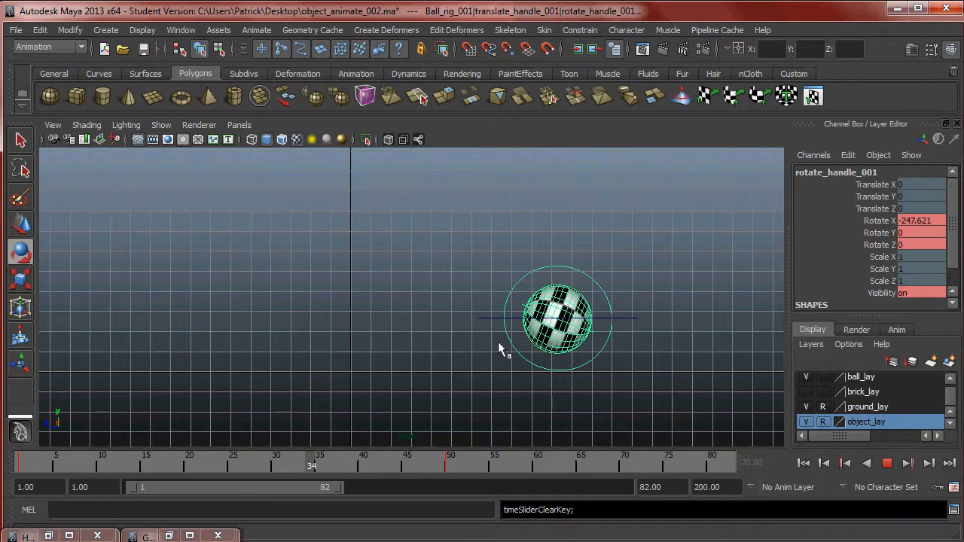
{"action": "key", "text": "alt+v"}
{"action": "key", "text": "e"}
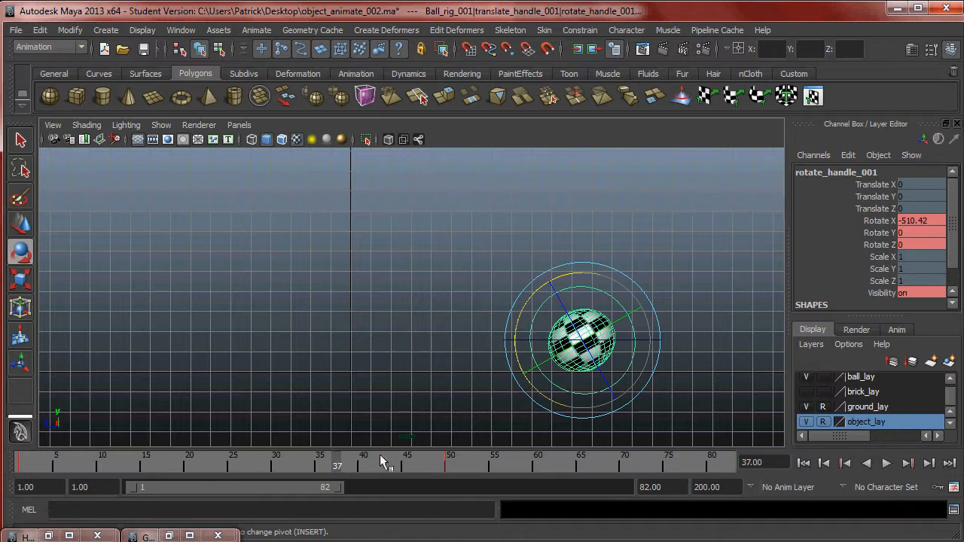
Move the rotate handle's closing key to frame 49 on the timeline, and scrub back to frame 18.
{"action": "key", "text": "alt+v"}
{"action": "mouse_move", "coordinate": [430, 463]}
{"action": "left_mouse_down"}
{"action": "mouse_move", "coordinate": [353, 461]}
{"action": "mouse_move", "coordinate": [469, 464]}
{"action": "mouse_move", "coordinate": [446, 467]}
{"action": "left_mouse_up"}
{"action": "left_click_drag", "start_coordinate": [527, 470], "coordinate": [169, 459]}
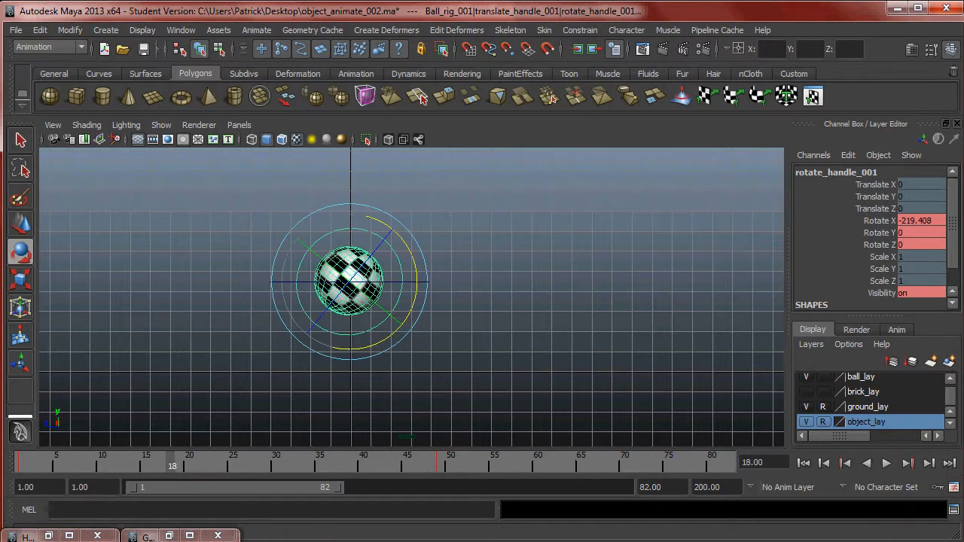
Flatten the tangent at the first key of the Rotate X curve, undo the stray move of that key, and put the Graph Editor away.
{"action": "left_click", "coordinate": [176, 535]}
{"action": "right_click_drag", "start_coordinate": [401, 338], "coordinate": [422, 390], "text": "alt"}
{"action": "middle_click_drag", "start_coordinate": [448, 385], "coordinate": [428, 302], "text": "alt"}
{"action": "left_click_drag", "start_coordinate": [359, 326], "coordinate": [408, 384]}
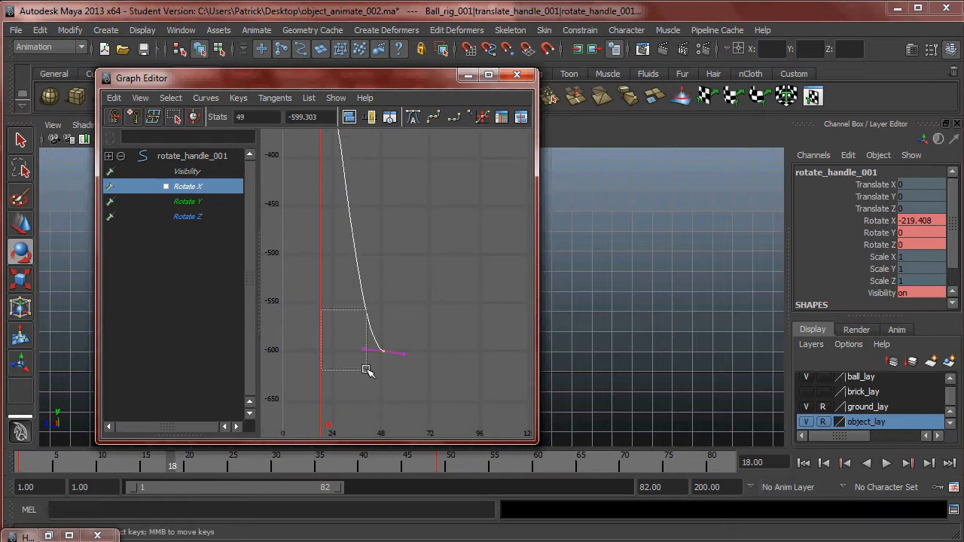
{"action": "right_click_drag", "start_coordinate": [399, 257], "coordinate": [369, 302], "text": "alt"}
{"action": "middle_click_drag", "start_coordinate": [453, 293], "coordinate": [442, 259], "text": "alt"}
{"action": "middle_click_drag", "start_coordinate": [353, 204], "coordinate": [421, 244], "text": "alt"}
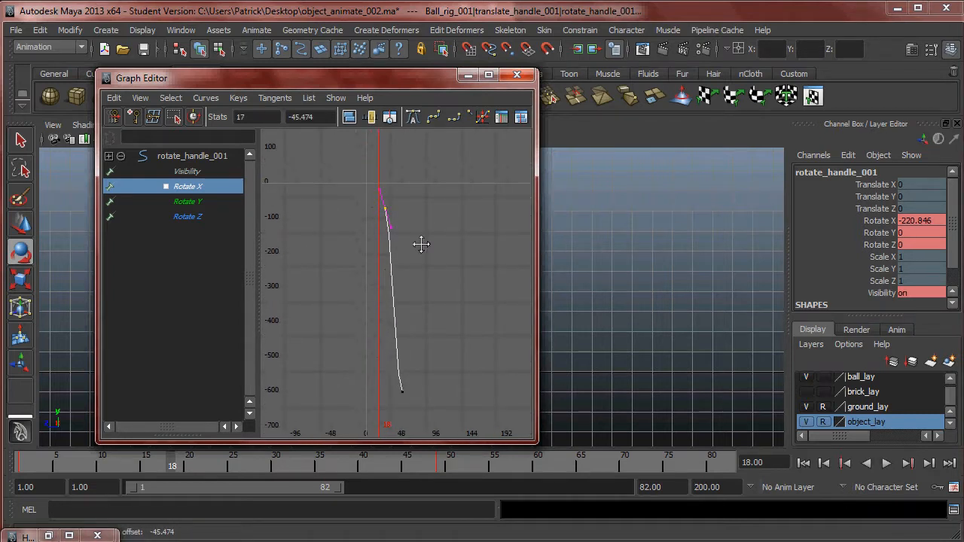
{"action": "key", "text": "ctrl+z"}
{"action": "key", "text": "ctrl+z"}
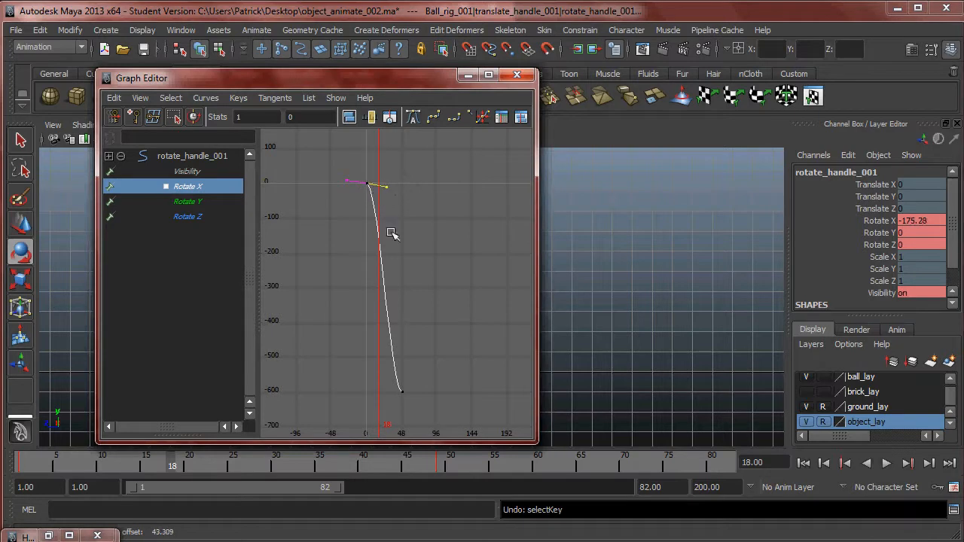
{"action": "left_click", "coordinate": [467, 76]}
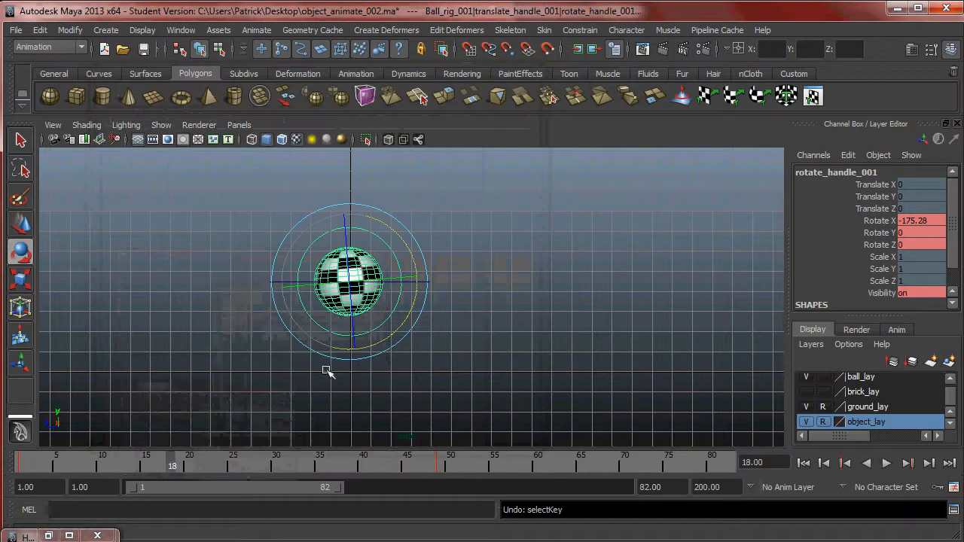
Return to frame 1 and play back the bounce with the gentler start of the roll.
{"action": "left_click_drag", "start_coordinate": [187, 467], "coordinate": [21, 466]}
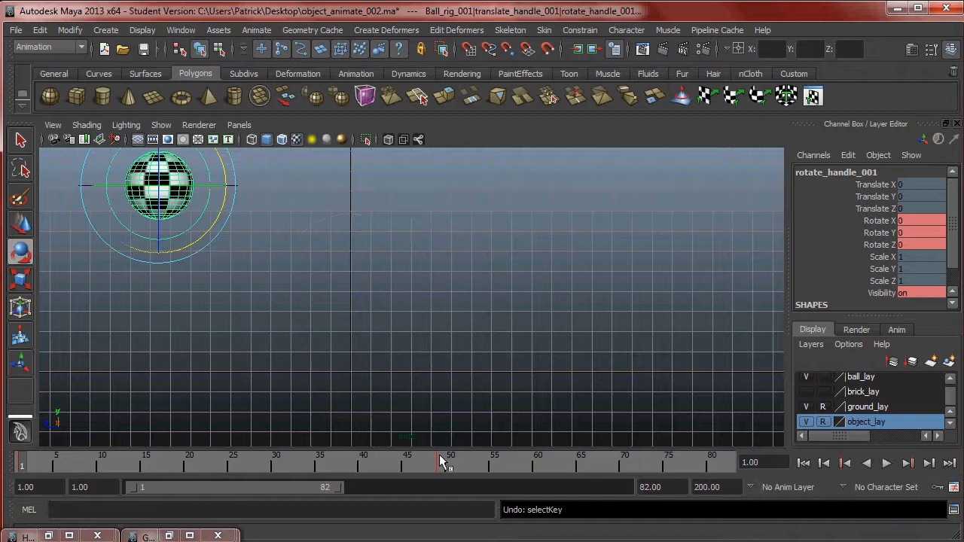
{"action": "left_click", "coordinate": [875, 462]}
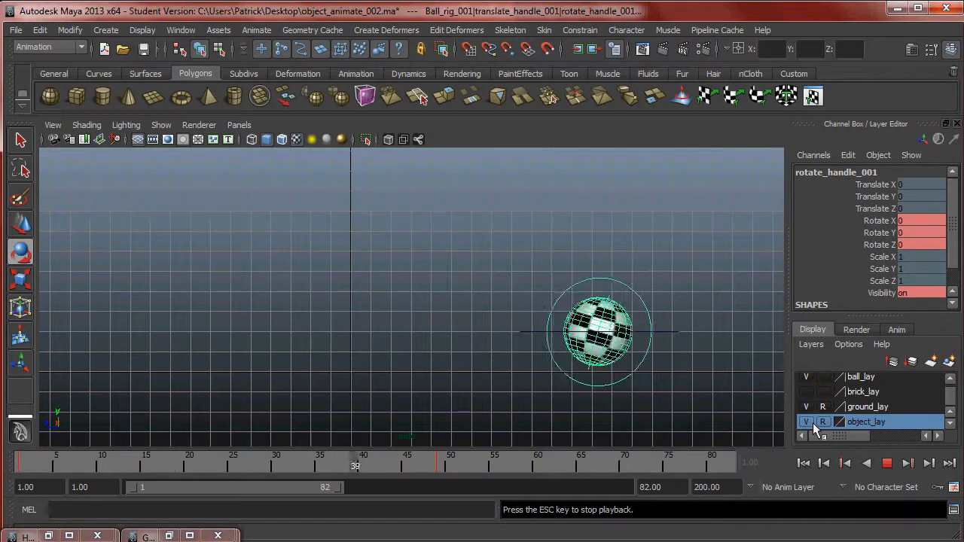
{"action": "left_click", "coordinate": [886, 464]}
Slope the tangent at the end key of the Rotate X curve downward, and put the Graph Editor away.
{"action": "left_click", "coordinate": [169, 536]}
{"action": "right_click_drag", "start_coordinate": [312, 388], "coordinate": [392, 410], "text": "alt"}
{"action": "middle_click_drag", "start_coordinate": [363, 408], "coordinate": [395, 289], "text": "alt"}
{"action": "left_click_drag", "start_coordinate": [341, 401], "coordinate": [408, 446]}
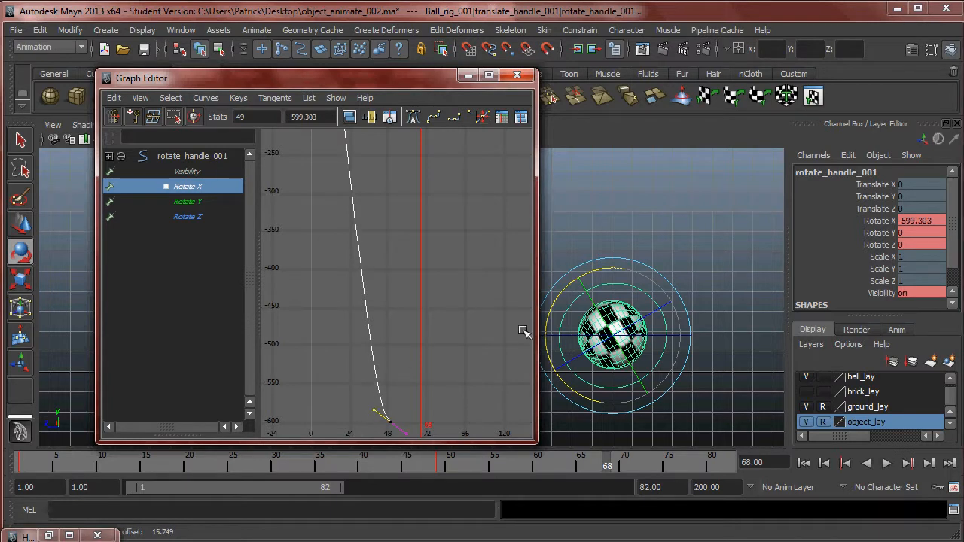
{"action": "left_click", "coordinate": [467, 75]}
Shorten the playback range to frames 1 to 50 and play back the bounce from the start.
{"action": "left_click_drag", "start_coordinate": [269, 467], "coordinate": [215, 467]}
{"action": "left_click_drag", "start_coordinate": [334, 490], "coordinate": [252, 489]}
{"action": "left_click_drag", "start_coordinate": [333, 461], "coordinate": [10, 469]}
{"action": "left_click", "coordinate": [887, 464]}
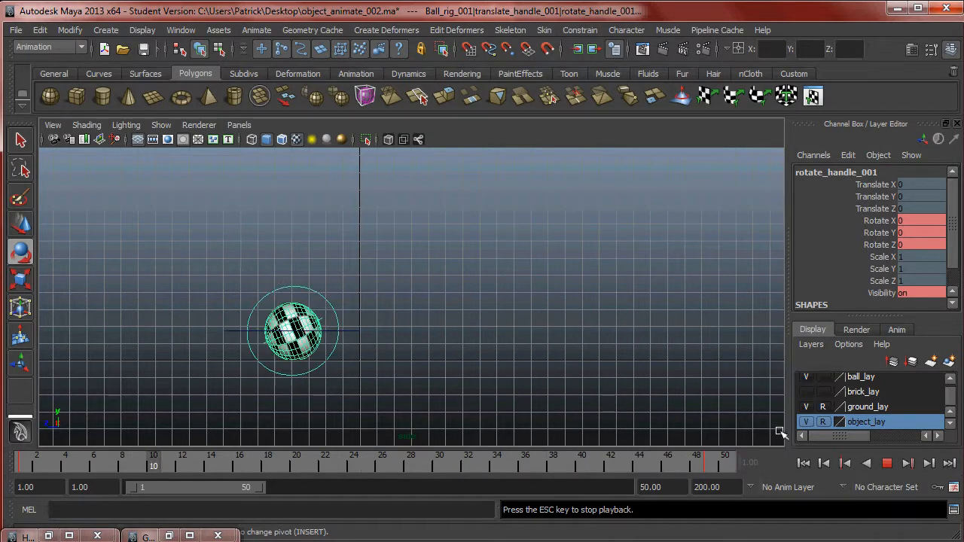
{"action": "left_click", "coordinate": [888, 464]}
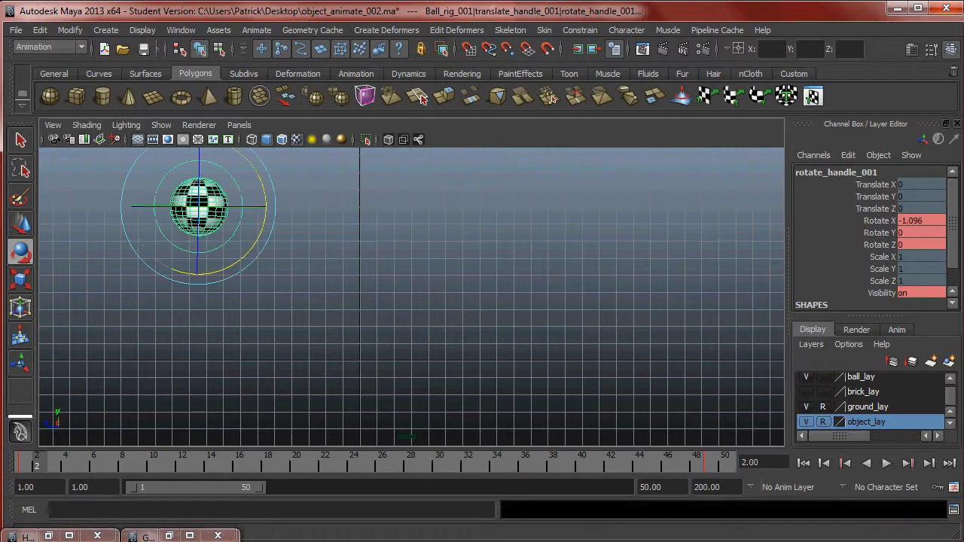
Steepen the tangent at the end key of the Rotate X curve further, and put the Graph Editor away.
{"action": "left_click", "coordinate": [144, 535]}
{"action": "left_click_drag", "start_coordinate": [343, 382], "coordinate": [377, 414]}
{"action": "middle_click_drag", "start_coordinate": [376, 413], "coordinate": [383, 400]}
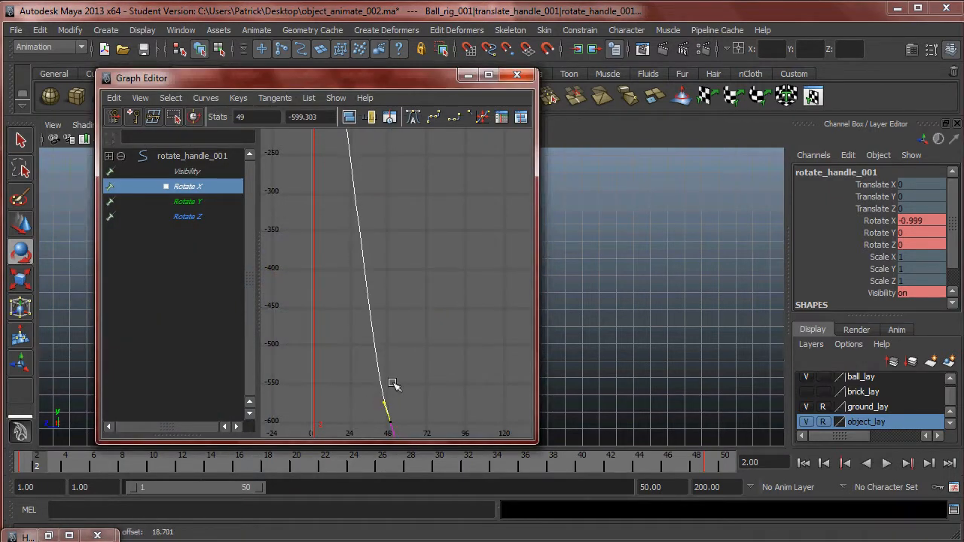
{"action": "left_click", "coordinate": [475, 76]}
Play back the roll with the steeper ending, and bring the Graph Editor back up.
{"action": "left_click", "coordinate": [886, 463]}
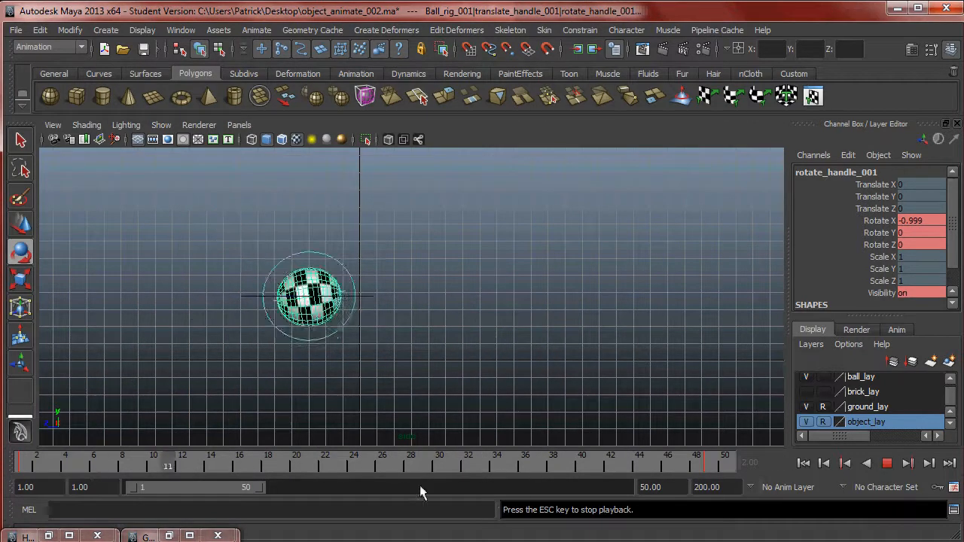
{"action": "left_click", "coordinate": [168, 536]}
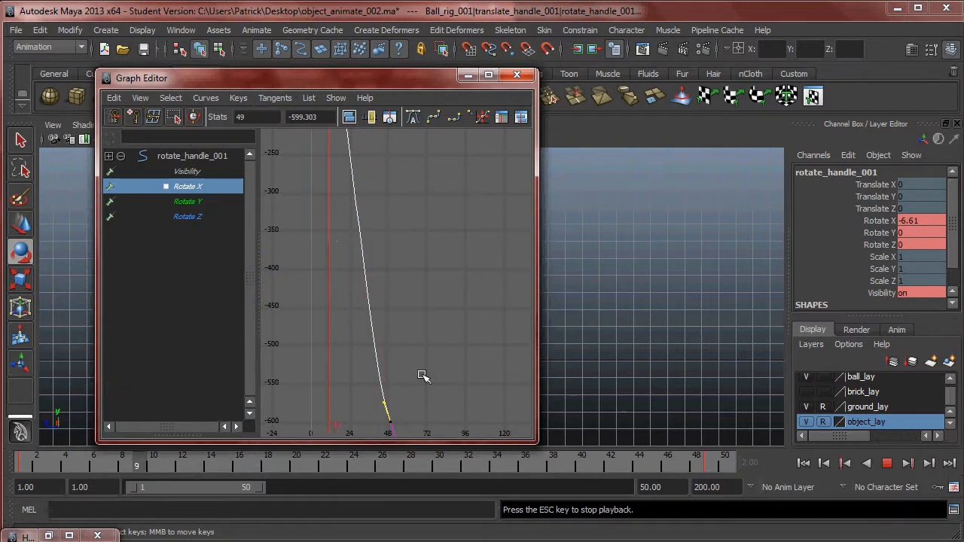
{"action": "left_click", "coordinate": [887, 464]}
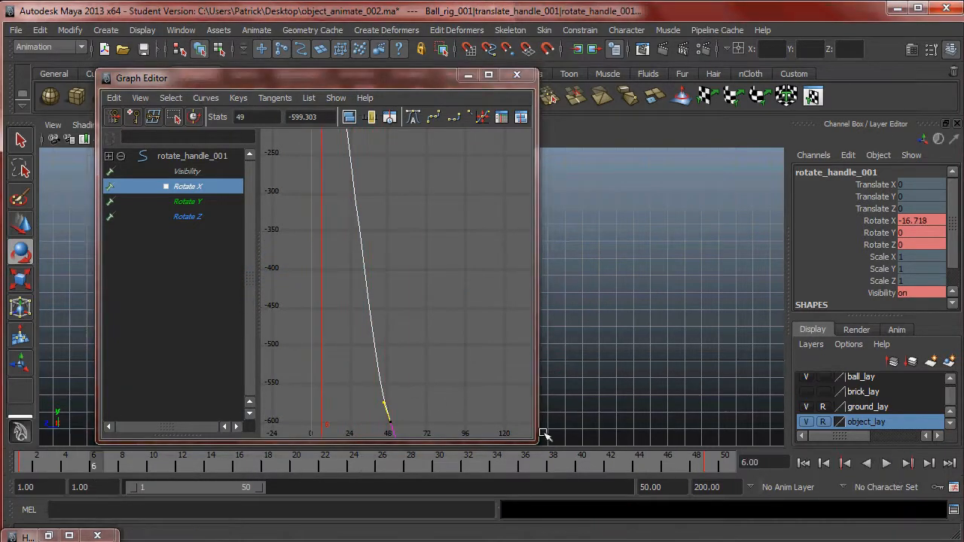
Ease the end key's tangent on the Rotate X curve and move that key to frame 48 at about -411.551.
{"action": "mouse_move", "coordinate": [362, 391]}
{"action": "middle_mouse_down"}
{"action": "mouse_move", "coordinate": [389, 405]}
{"action": "mouse_move", "coordinate": [363, 403]}
{"action": "middle_mouse_up"}
{"action": "right_click_drag", "start_coordinate": [378, 390], "coordinate": [397, 324], "text": "alt"}
{"action": "middle_click_drag", "start_coordinate": [450, 331], "coordinate": [447, 302], "text": "alt"}
{"action": "left_click", "coordinate": [428, 336]}
{"action": "left_click_drag", "start_coordinate": [367, 382], "coordinate": [399, 412]}
{"action": "middle_click_drag", "start_coordinate": [390, 408], "coordinate": [394, 380]}
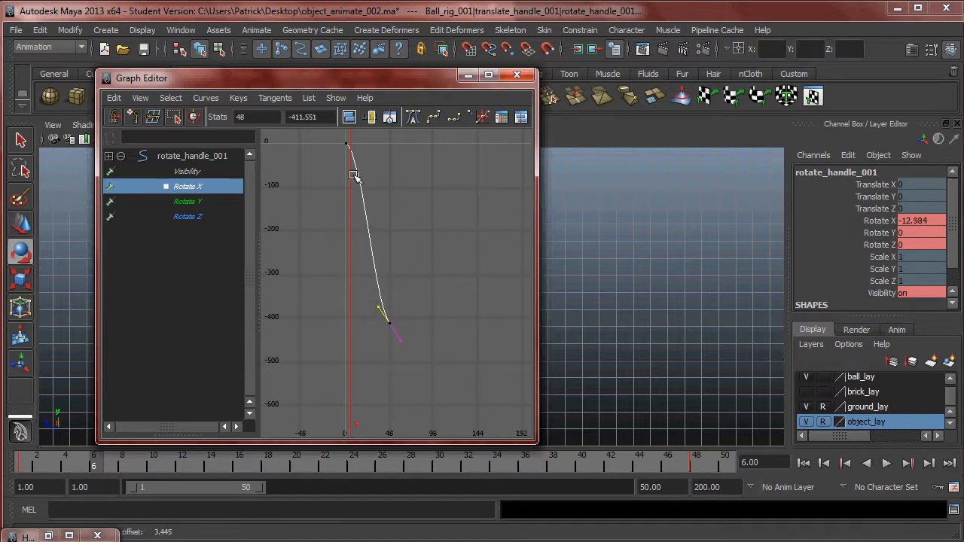
Undo the stray move of the Rotate X keys and steepen the tangent at the first key sharply downward.
{"action": "left_click_drag", "start_coordinate": [336, 139], "coordinate": [356, 159]}
{"action": "middle_click_drag", "start_coordinate": [363, 140], "coordinate": [385, 176]}
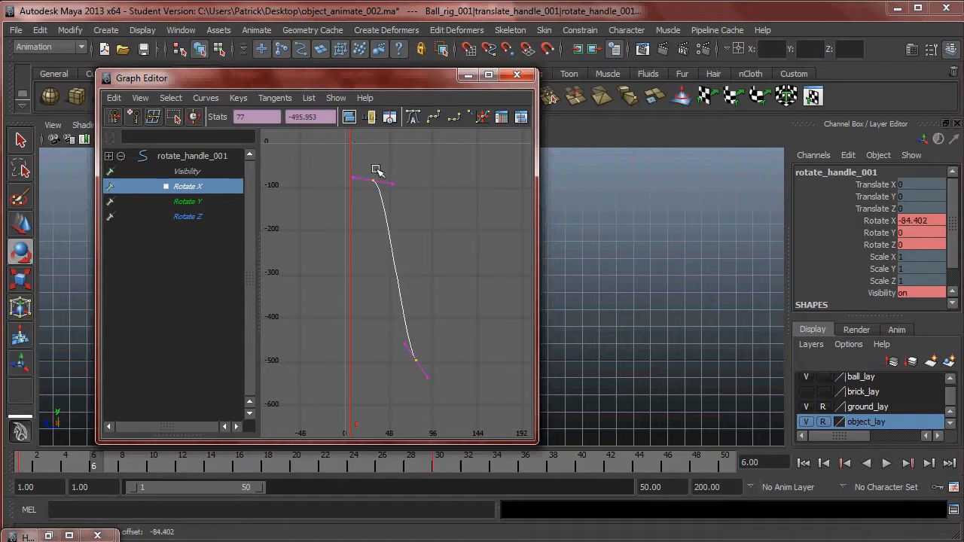
{"action": "key", "text": "ctrl+z"}
{"action": "left_click_drag", "start_coordinate": [354, 140], "coordinate": [355, 141]}
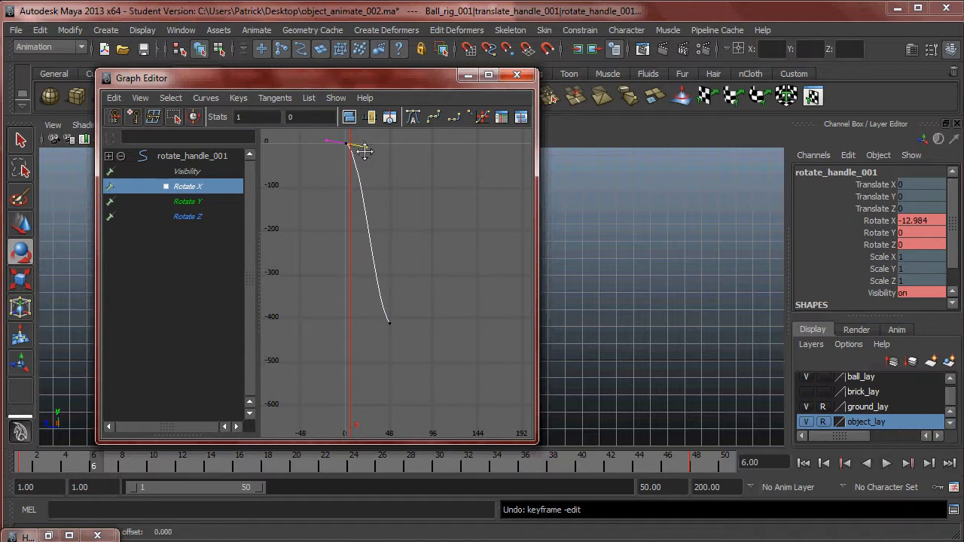
{"action": "middle_click_drag", "start_coordinate": [350, 167], "coordinate": [348, 172]}
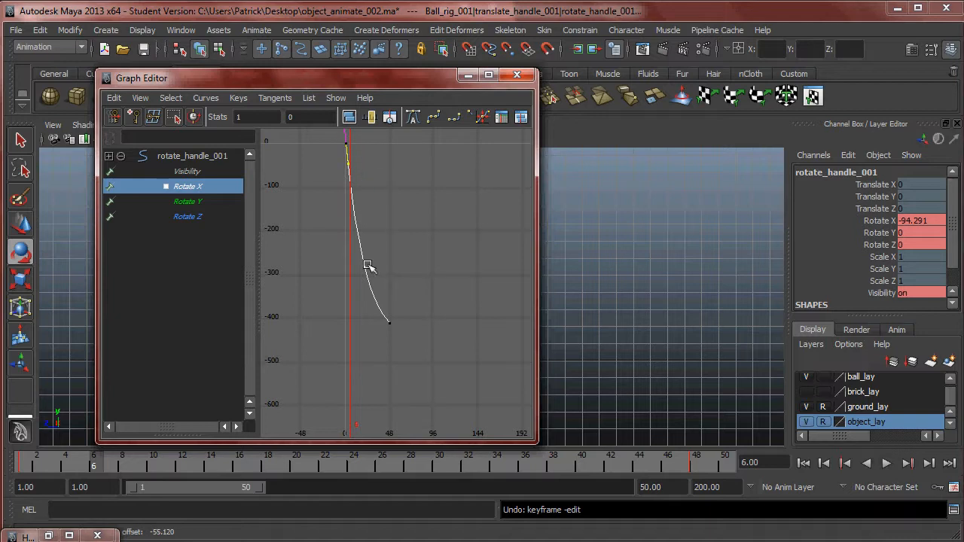
Put the Graph Editor away and play back the roll with the fast start, stopping at frame 46.
{"action": "left_click", "coordinate": [467, 76]}
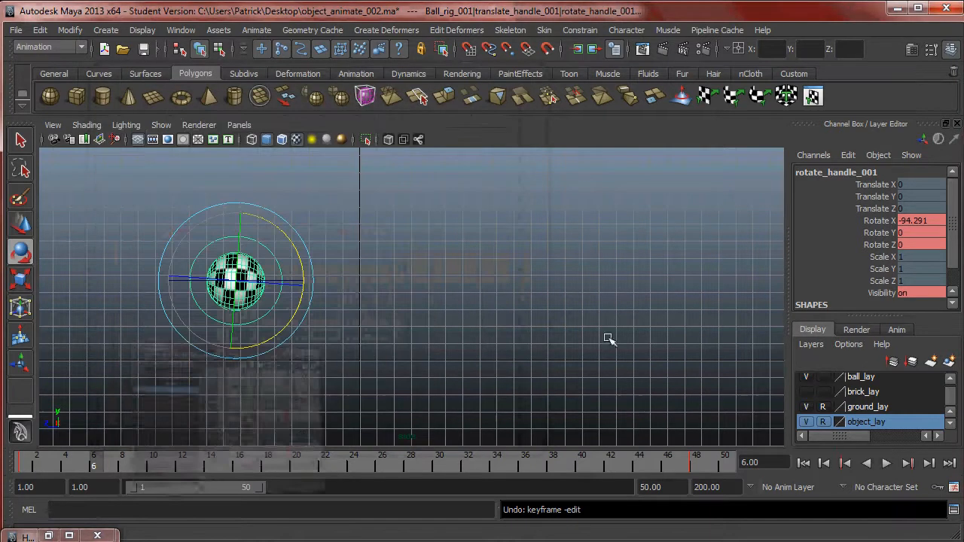
{"action": "left_click", "coordinate": [889, 463]}
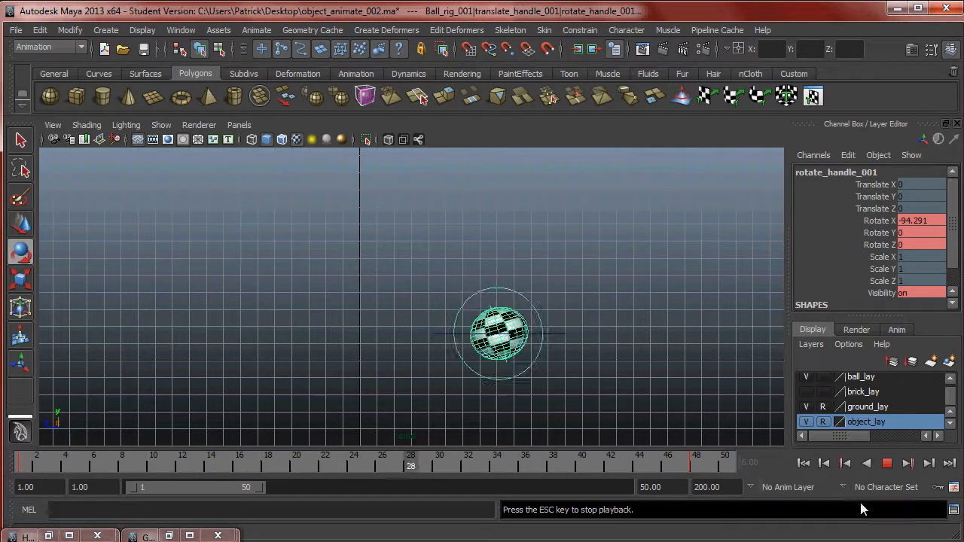
{"action": "left_click", "coordinate": [888, 464]}
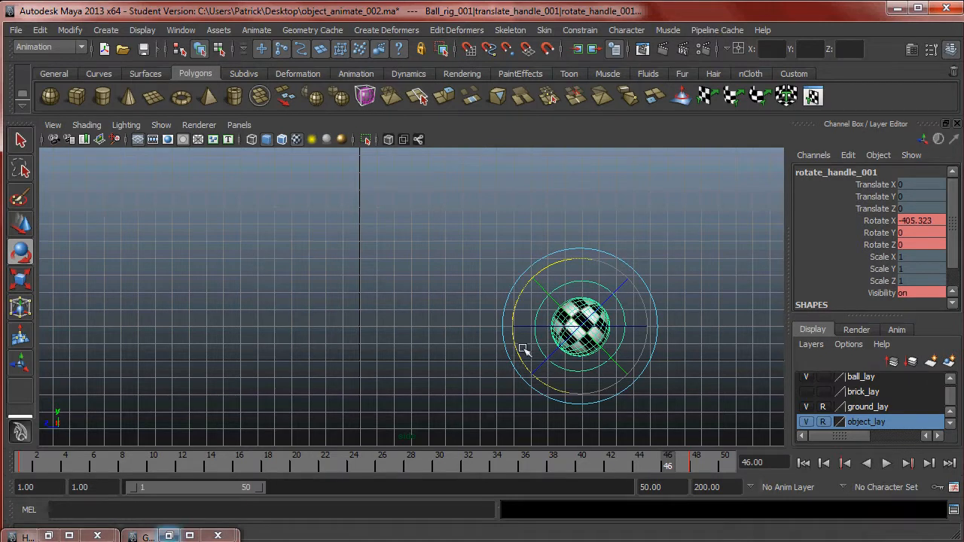
Lower the end key of the Rotate X curve to about -976.137, keeping it at frame 48.
{"action": "left_click", "coordinate": [169, 537]}
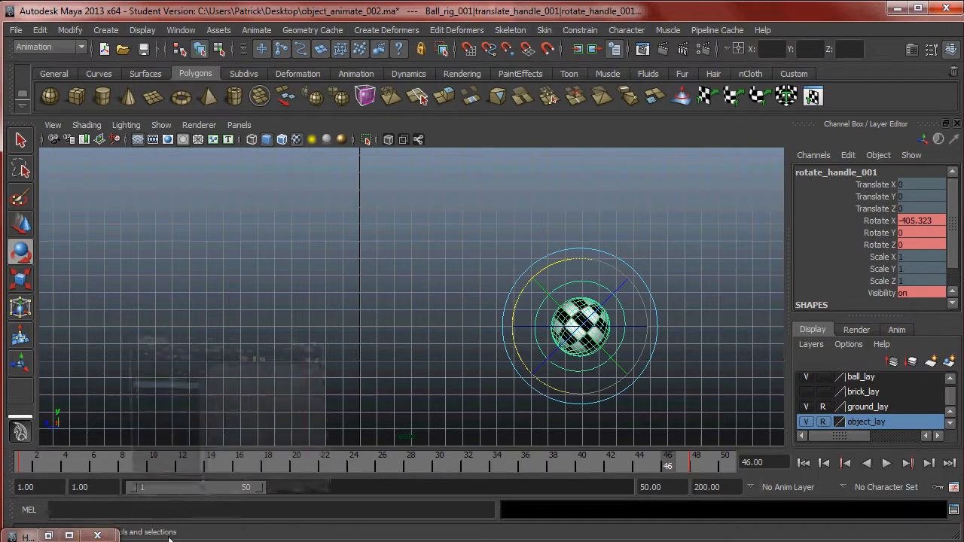
{"action": "right_click_drag", "start_coordinate": [397, 407], "coordinate": [379, 342], "text": "alt"}
{"action": "left_click_drag", "start_coordinate": [372, 278], "coordinate": [406, 334]}
{"action": "right_click_drag", "start_coordinate": [438, 327], "coordinate": [385, 326], "text": "alt"}
{"action": "middle_click_drag", "start_coordinate": [379, 309], "coordinate": [370, 280], "text": "alt"}
{"action": "right_click_drag", "start_coordinate": [370, 280], "coordinate": [395, 290], "text": "alt"}
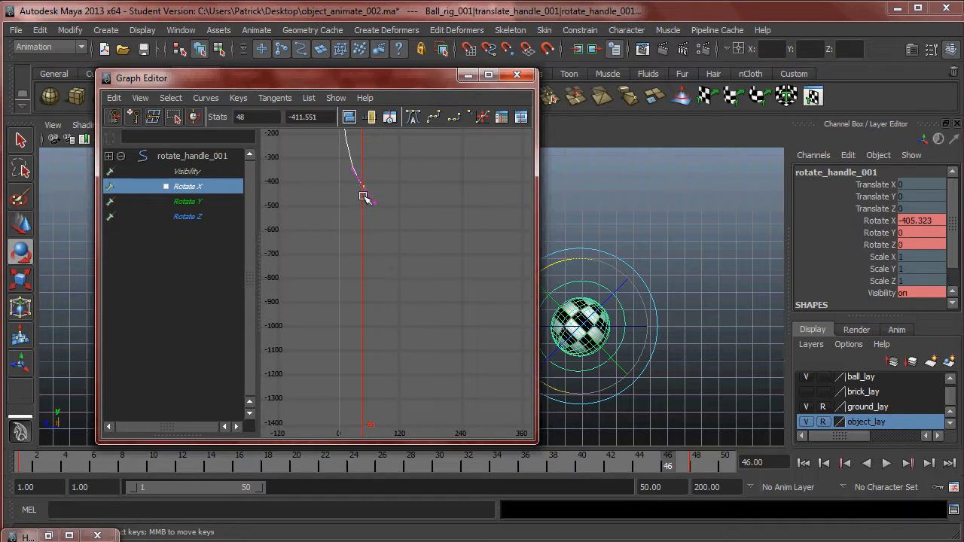
{"action": "middle_click_drag", "start_coordinate": [364, 183], "coordinate": [366, 263], "text": "shift"}
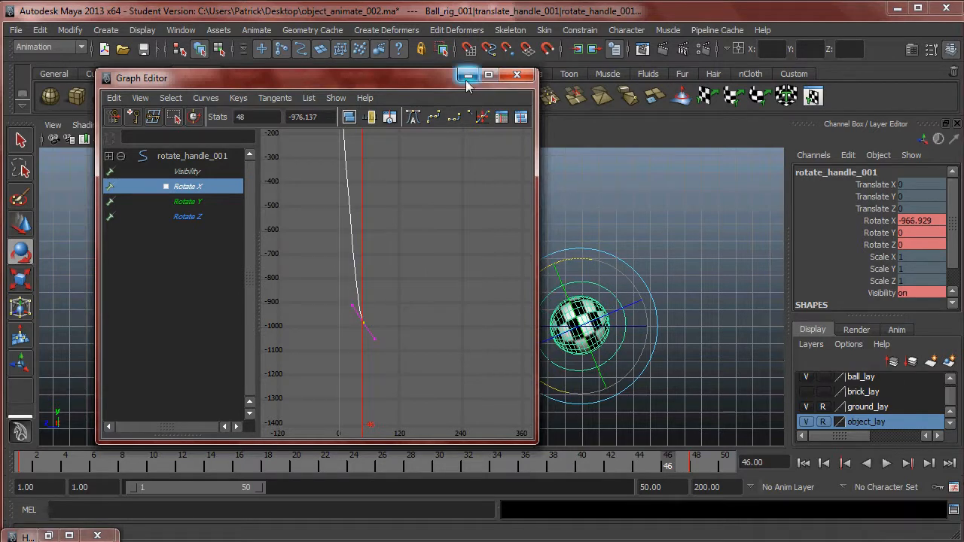
Put the Graph Editor away, deselect the rotate handle, and play back the faster roll.
{"action": "left_click", "coordinate": [467, 78]}
{"action": "left_click", "coordinate": [667, 264]}
{"action": "left_click", "coordinate": [887, 463]}
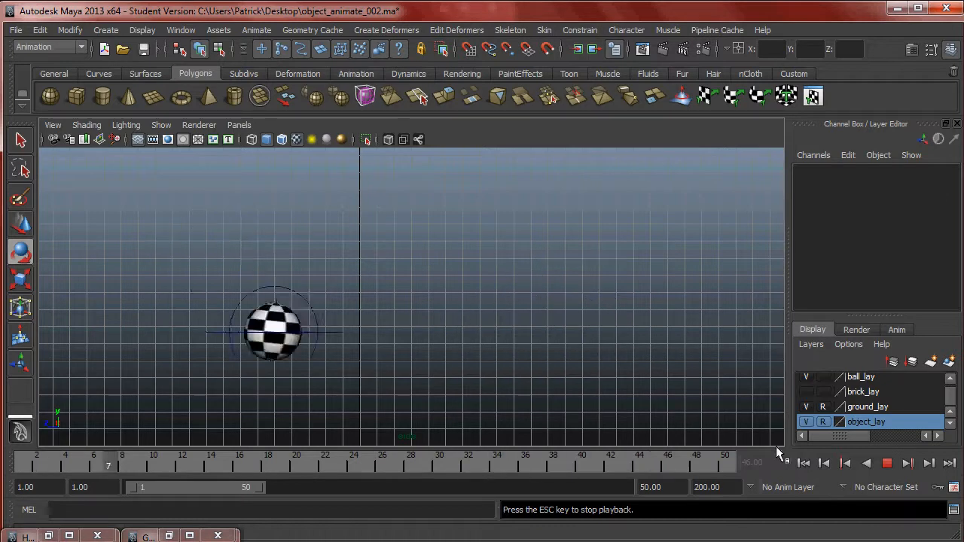
{"action": "left_click", "coordinate": [885, 464]}
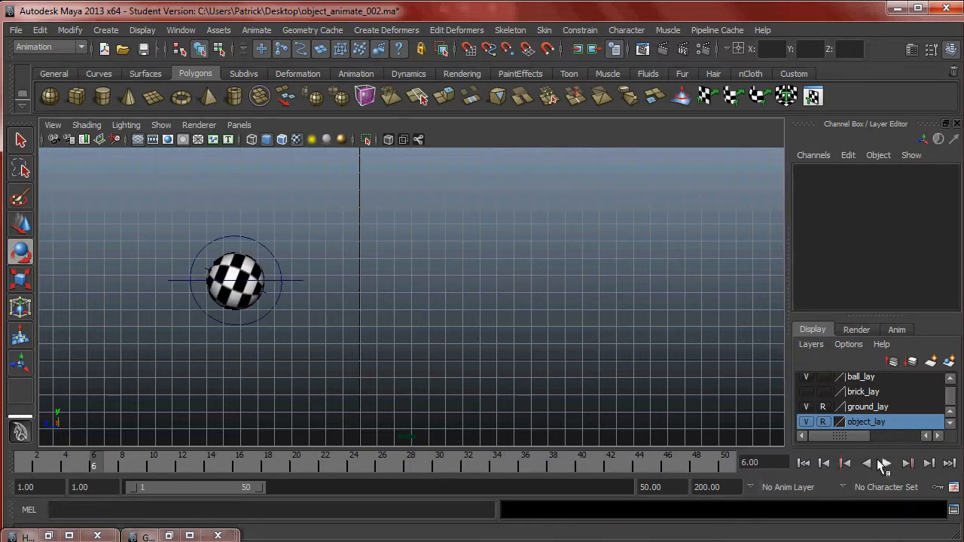
Reopen the Graph Editor beside the ball, select the rotate handle, and frame its curves.
{"action": "left_click", "coordinate": [150, 536]}
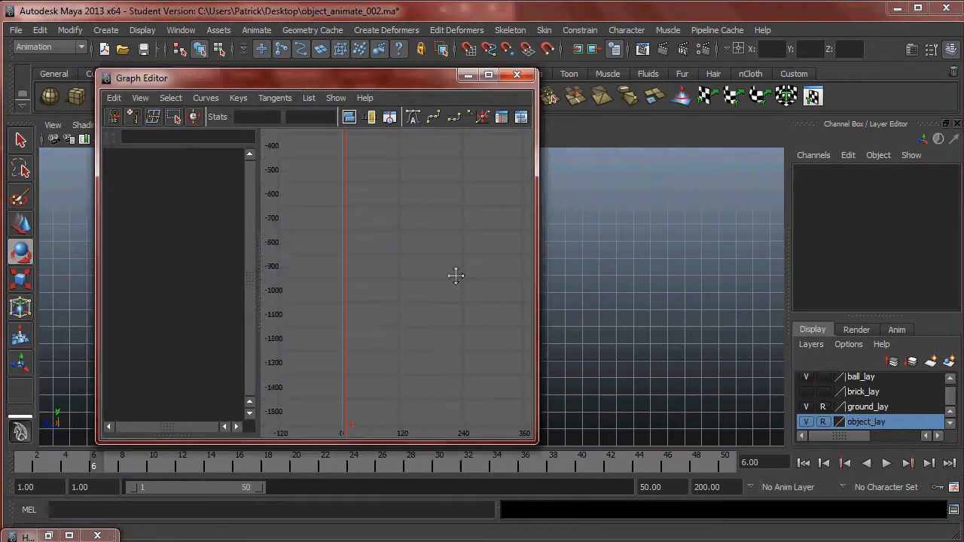
{"action": "right_click_drag", "start_coordinate": [358, 257], "coordinate": [103, 275], "text": "alt"}
{"action": "right_click_drag", "start_coordinate": [397, 273], "coordinate": [143, 275], "text": "alt"}
{"action": "right_click_drag", "start_coordinate": [433, 260], "coordinate": [113, 286], "text": "alt"}
{"action": "left_click_drag", "start_coordinate": [408, 78], "coordinate": [697, 120]}
{"action": "left_click", "coordinate": [263, 241]}
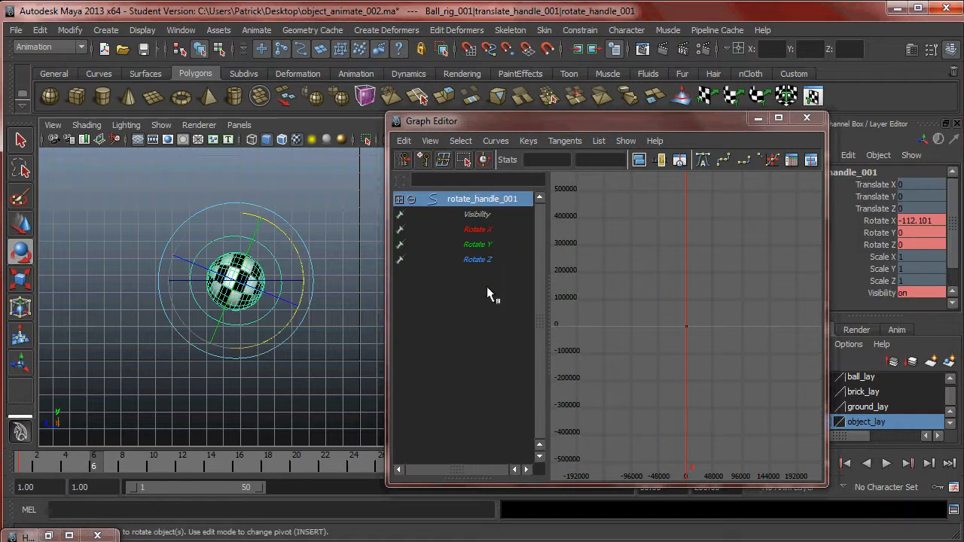
{"action": "key", "text": "f"}
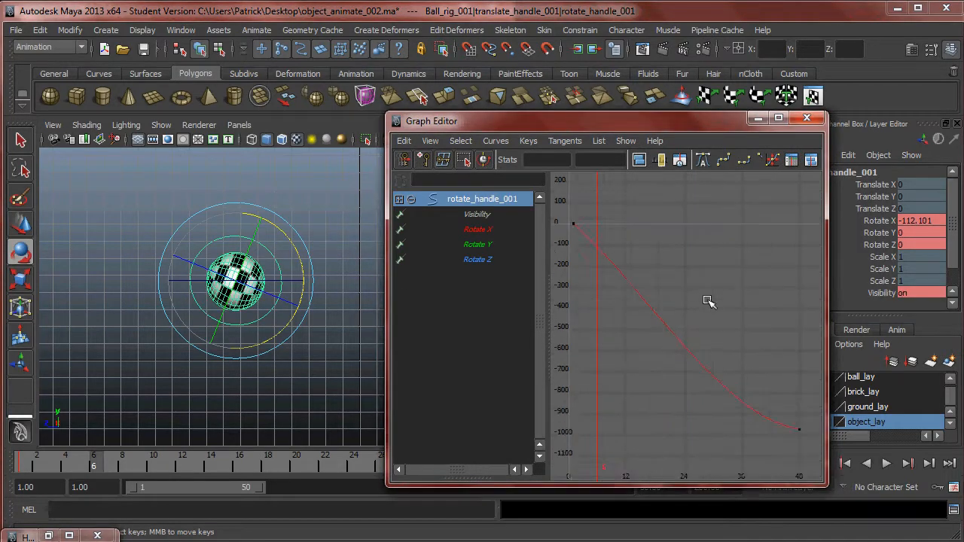
Flatten the tangents at the first and end keys of the Rotate X curve to ease the roll in and out.
{"action": "right_click_drag", "start_coordinate": [637, 331], "coordinate": [709, 341], "text": "alt"}
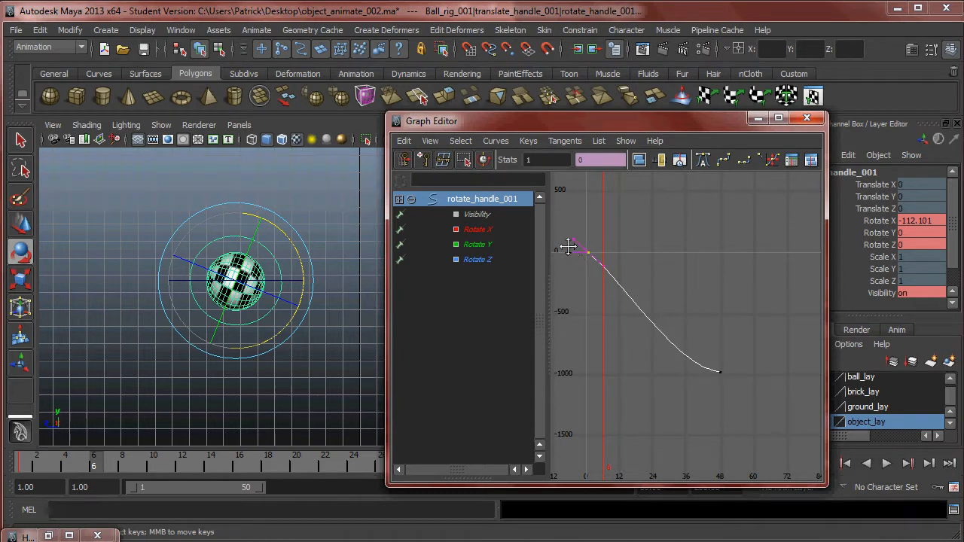
{"action": "middle_click_drag", "start_coordinate": [572, 249], "coordinate": [574, 268]}
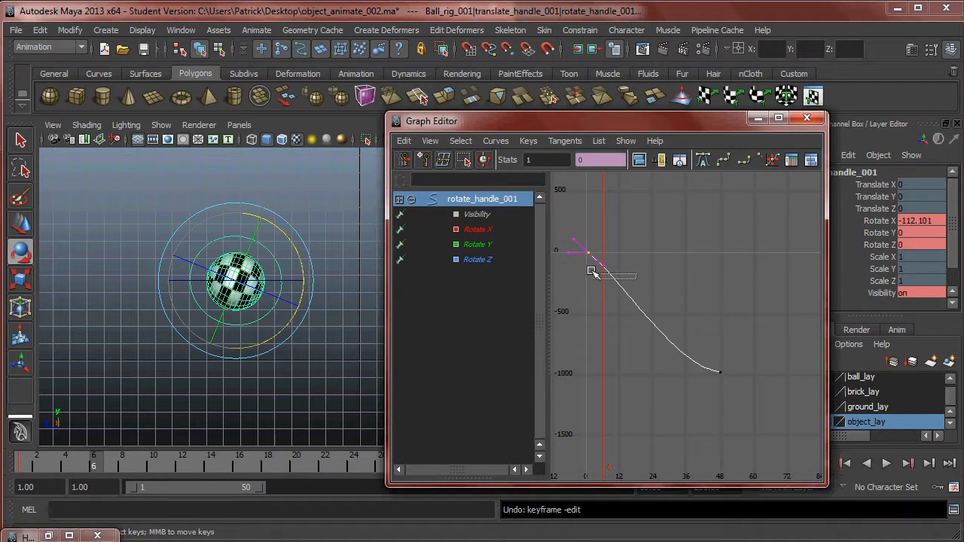
{"action": "middle_click_drag", "start_coordinate": [608, 269], "coordinate": [616, 260]}
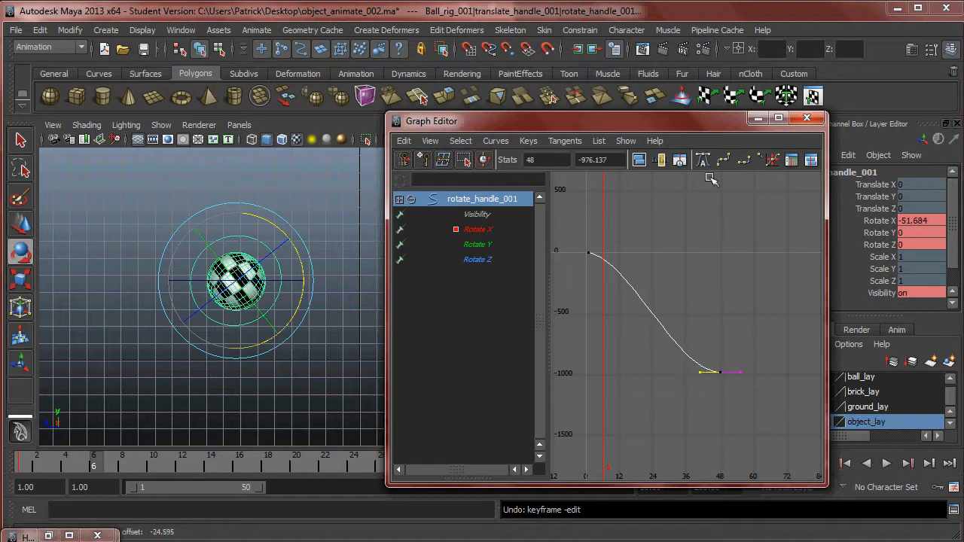
Put the Graph Editor away and play back the eased roll, stopping at frame 12.
{"action": "left_click", "coordinate": [758, 119]}
{"action": "left_click", "coordinate": [887, 463]}
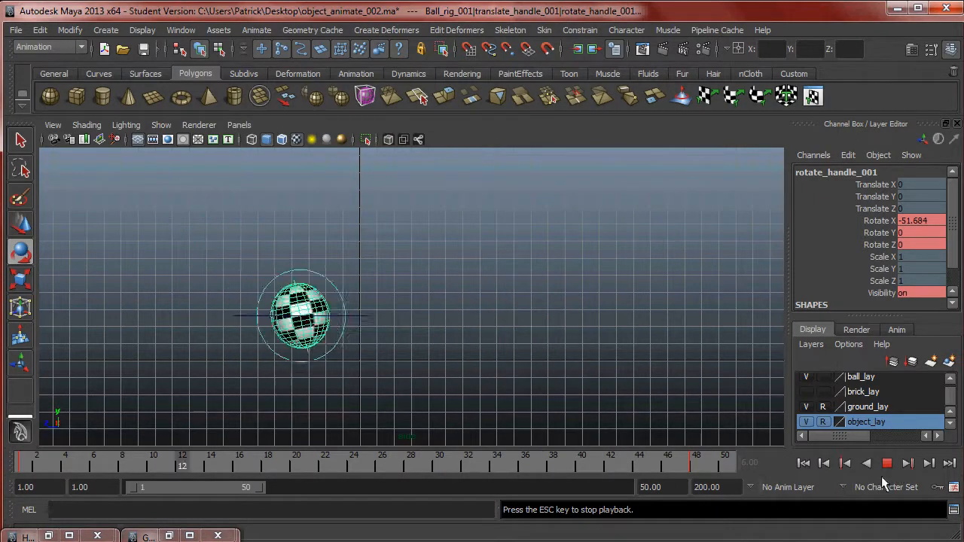
{"action": "left_click", "coordinate": [887, 464]}
Undo the stray curve edits and steepen only the first key's tangent on the Rotate X curve, leaving the ending flat.
{"action": "left_click", "coordinate": [169, 537]}
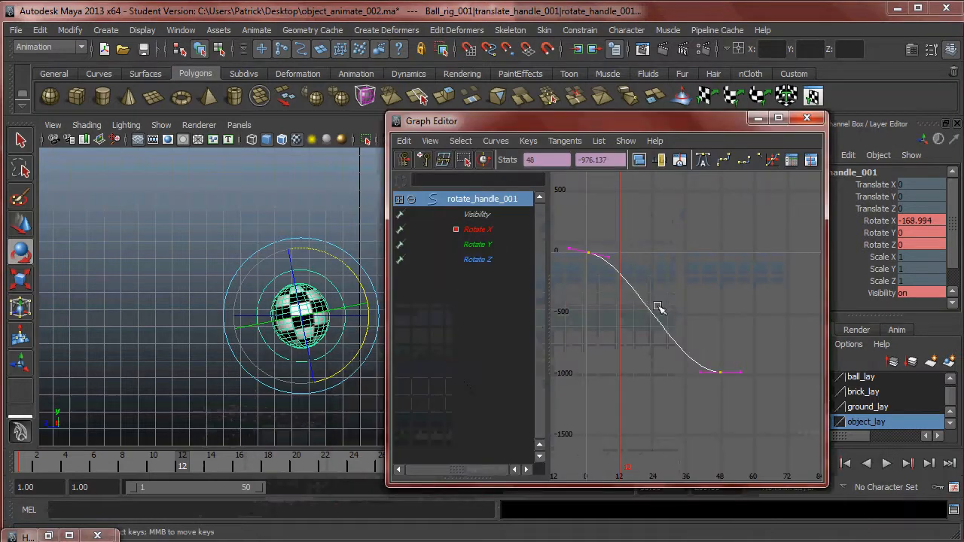
{"action": "middle_click_drag", "start_coordinate": [613, 239], "coordinate": [601, 280]}
{"action": "key", "text": "ctrl+z"}
{"action": "key", "text": "ctrl+z"}
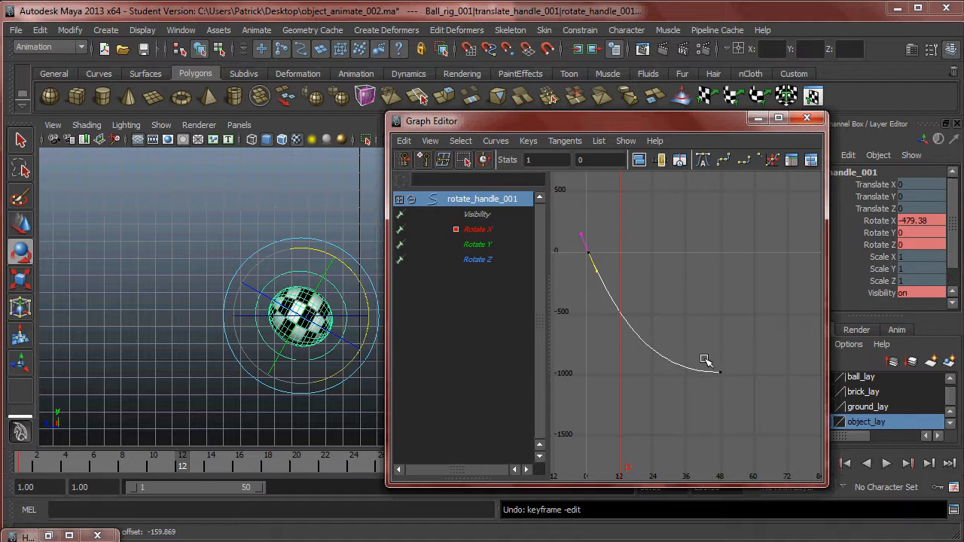
Put the Graph Editor away and play back the roll from frame 1 in the side view and the perspective view.
{"action": "left_click", "coordinate": [758, 119]}
{"action": "left_click_drag", "start_coordinate": [197, 464], "coordinate": [24, 471]}
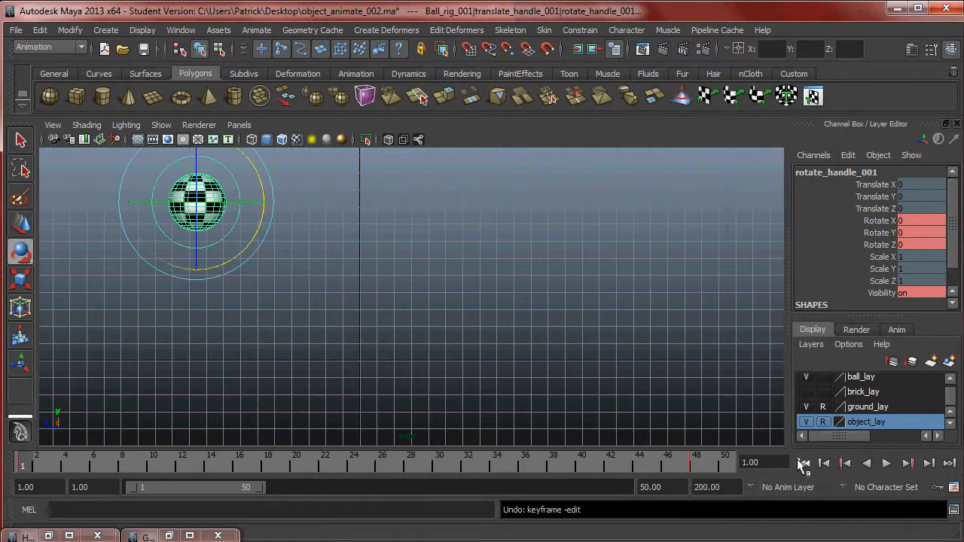
{"action": "left_click", "coordinate": [887, 464]}
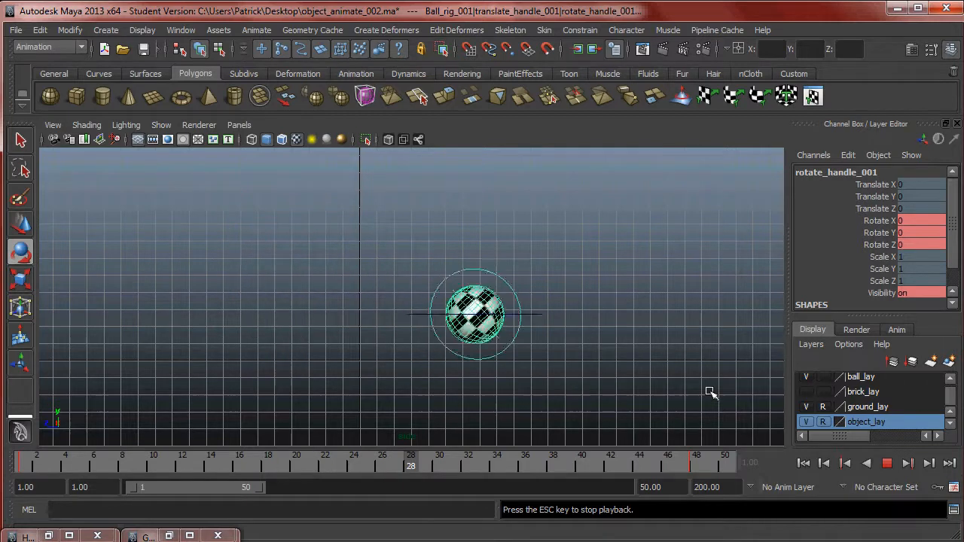
{"action": "key", "text": "space"}
{"action": "key", "text": "space"}
{"action": "left_click_drag", "start_coordinate": [587, 284], "coordinate": [684, 226], "text": "alt"}
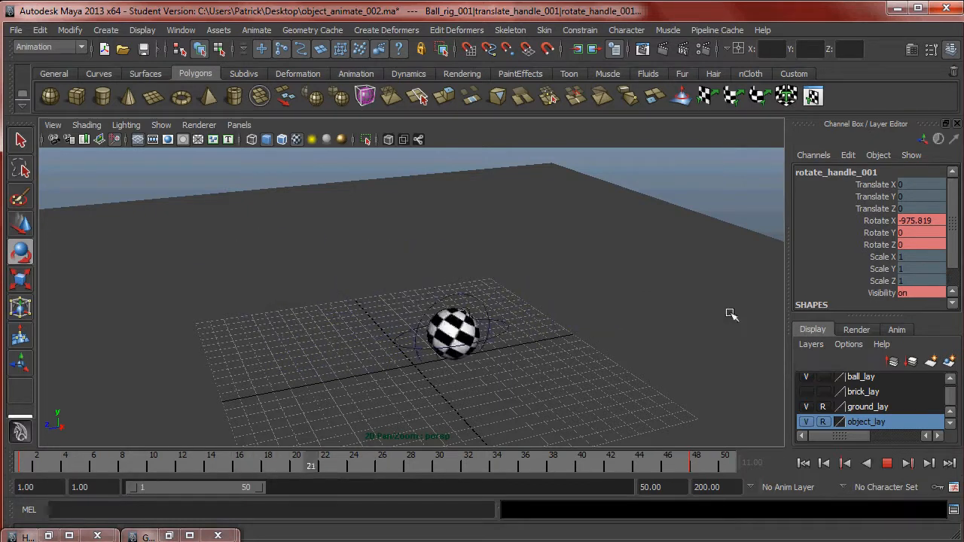
{"action": "left_click", "coordinate": [889, 465]}
{"action": "left_click_drag", "start_coordinate": [682, 354], "coordinate": [653, 314], "text": "alt"}
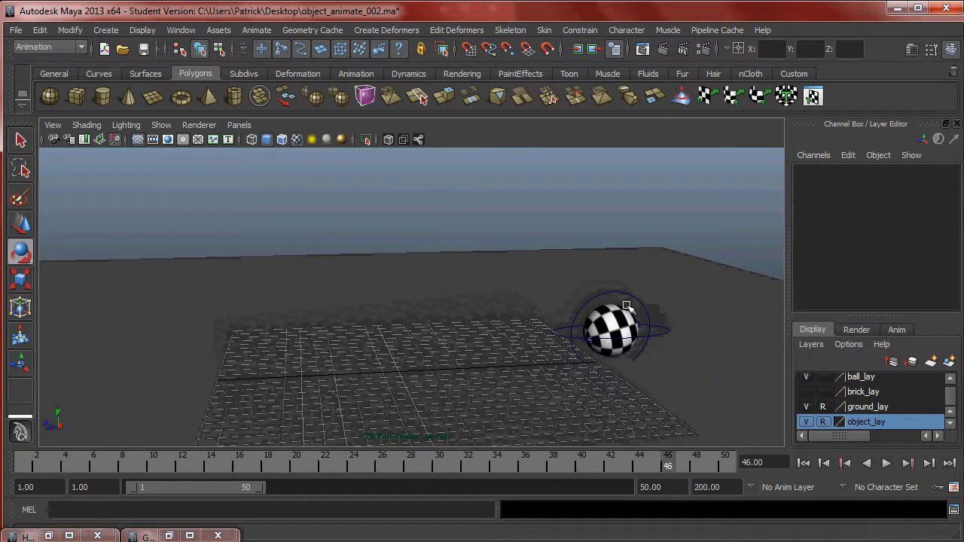
Select the ball's translate handle, scrub back through its keyed bounces, and frame the ball up close at frame 36.
{"action": "left_click", "coordinate": [591, 337]}
{"action": "left_click_drag", "start_coordinate": [646, 346], "coordinate": [555, 335], "text": "alt"}
{"action": "left_click_drag", "start_coordinate": [335, 461], "coordinate": [66, 453]}
{"action": "right_click_drag", "start_coordinate": [262, 310], "coordinate": [235, 301], "text": "alt"}
{"action": "left_click_drag", "start_coordinate": [240, 285], "coordinate": [250, 262], "text": "alt"}
{"action": "left_click_drag", "start_coordinate": [83, 461], "coordinate": [399, 465]}
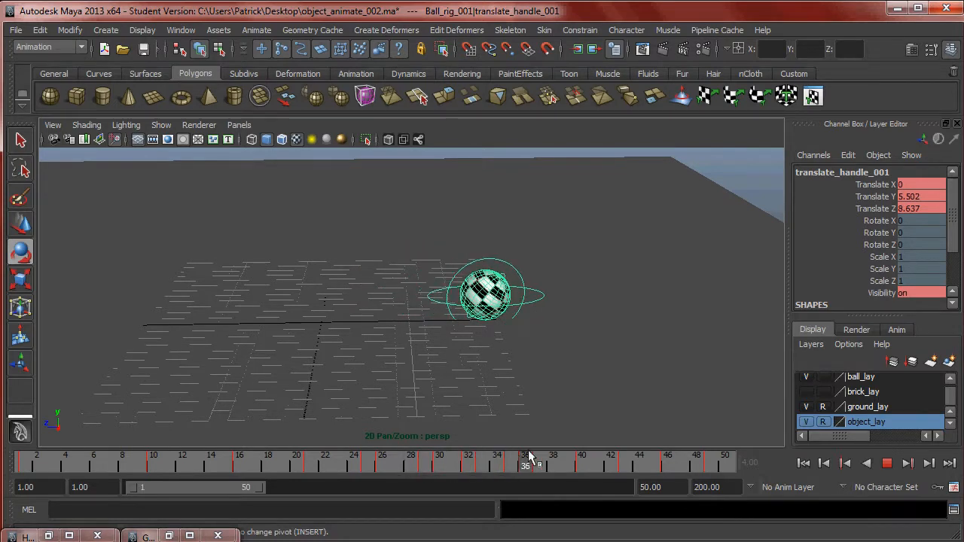
{"action": "left_click_drag", "start_coordinate": [550, 457], "coordinate": [525, 460]}
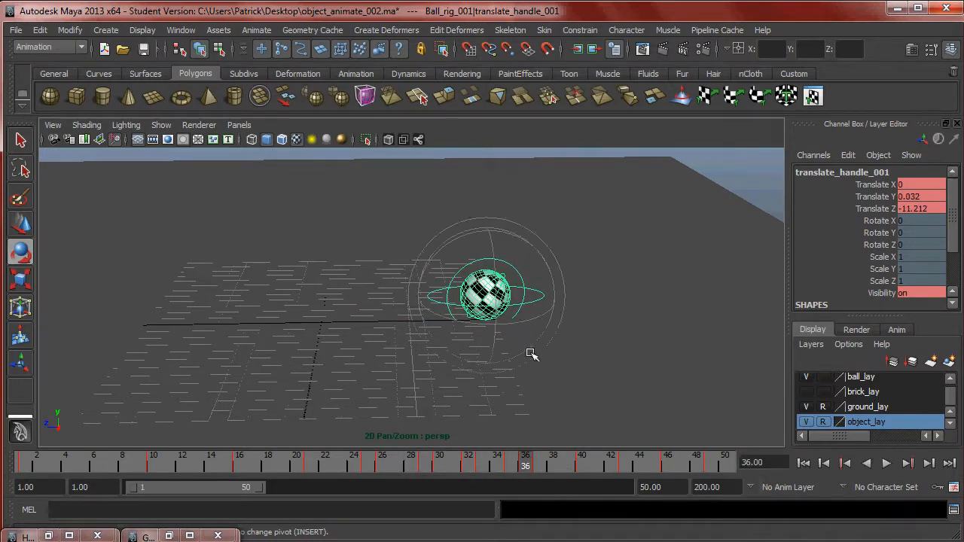
{"action": "key", "text": "f"}
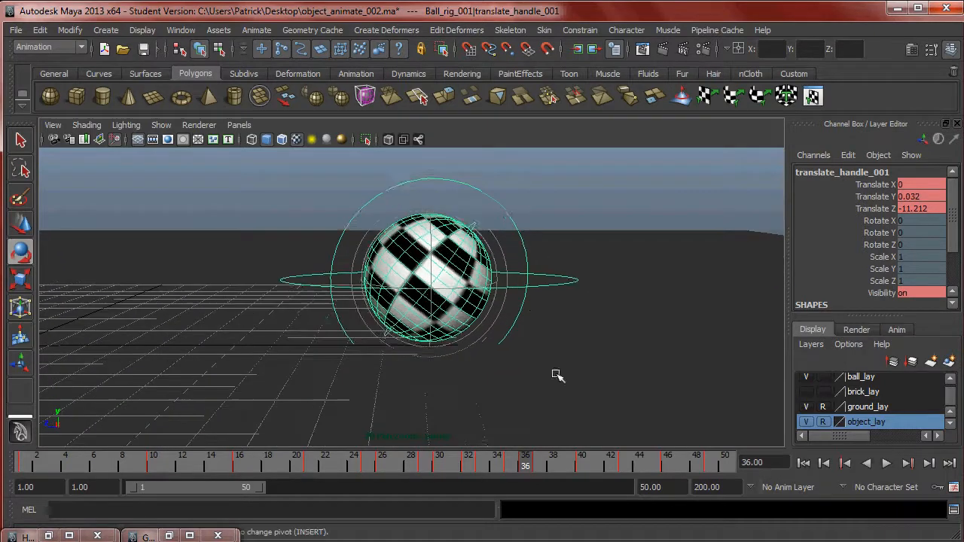
Examine the ball's ground contacts up close by scrubbing between frames 21 and 37.
{"action": "left_click_drag", "start_coordinate": [519, 467], "coordinate": [310, 461]}
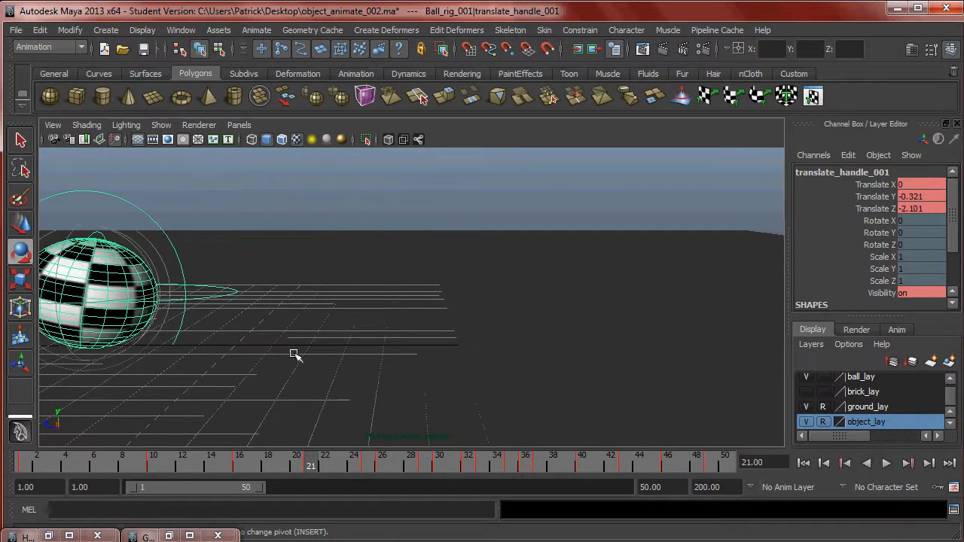
{"action": "key", "text": "f"}
{"action": "key", "text": "alt+v"}
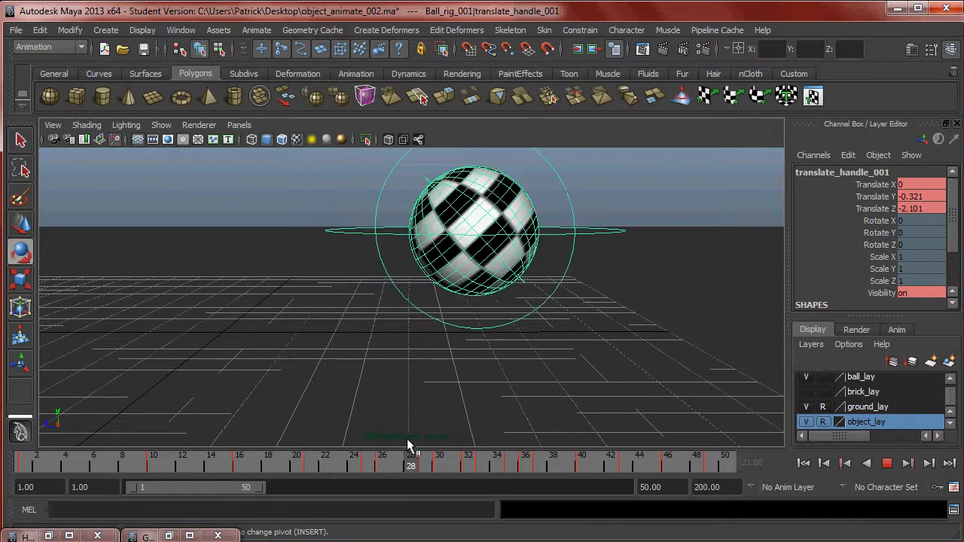
{"action": "key", "text": "alt+v"}
{"action": "left_click_drag", "start_coordinate": [618, 284], "coordinate": [551, 306], "text": "alt"}
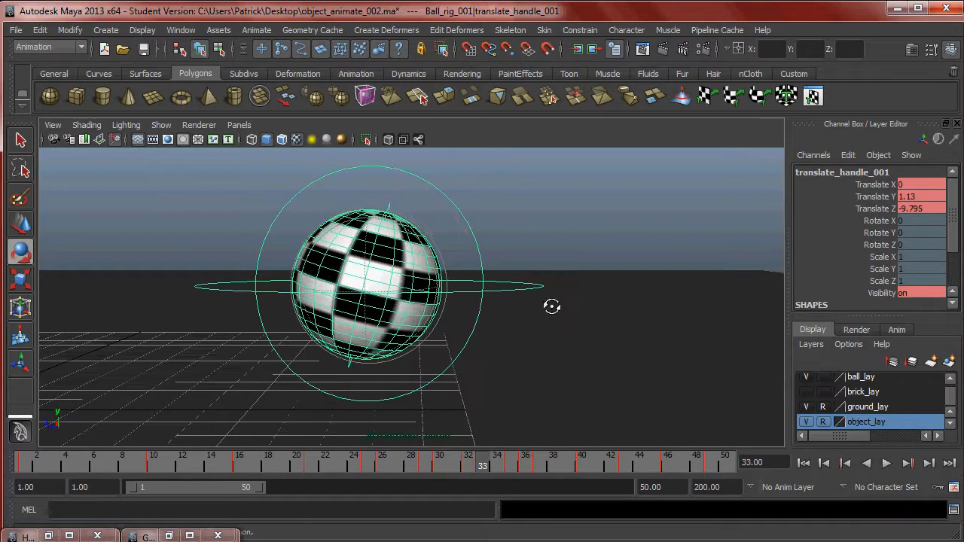
{"action": "left_click_drag", "start_coordinate": [484, 468], "coordinate": [537, 465]}
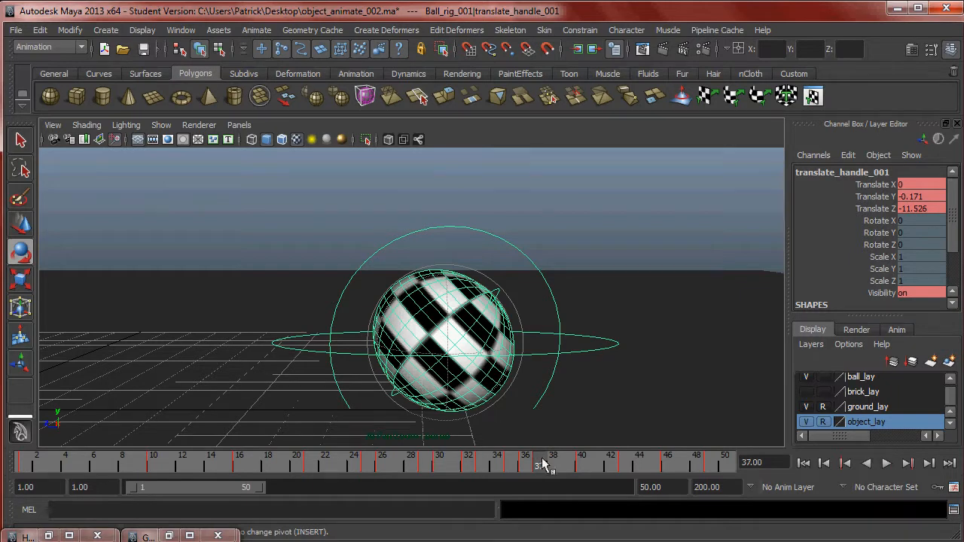
{"action": "key", "text": "alt+v"}
Select the scale handle and key a squash at frame 37 with Scale Y 0.897 and Scale Z 0.885.
{"action": "left_click", "coordinate": [486, 271]}
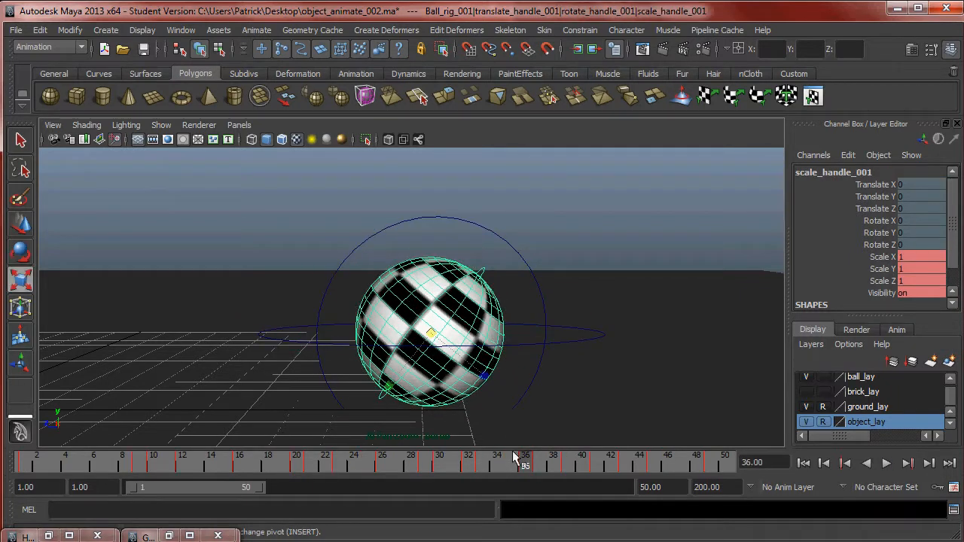
{"action": "key", "text": "alt+v"}
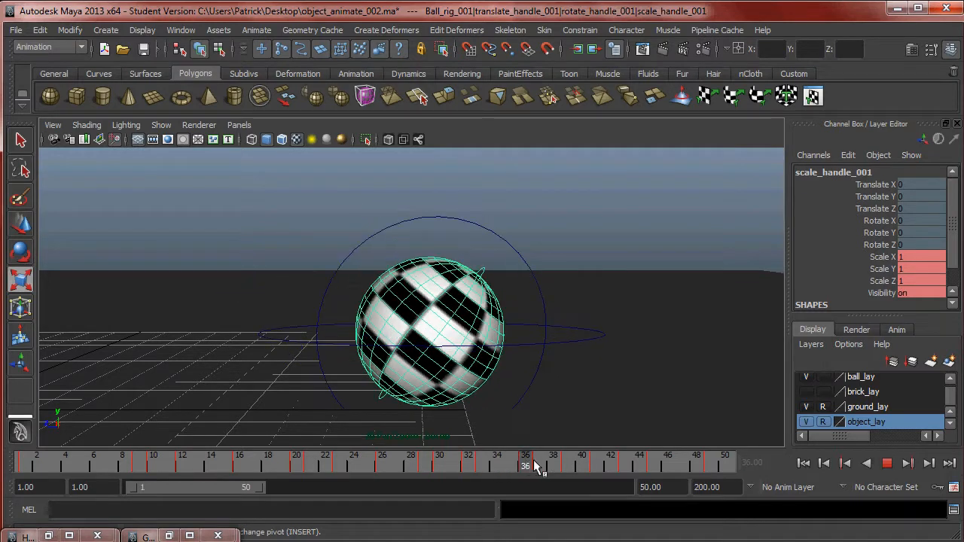
{"action": "key", "text": "alt+v"}
{"action": "left_click_drag", "start_coordinate": [494, 391], "coordinate": [486, 384]}
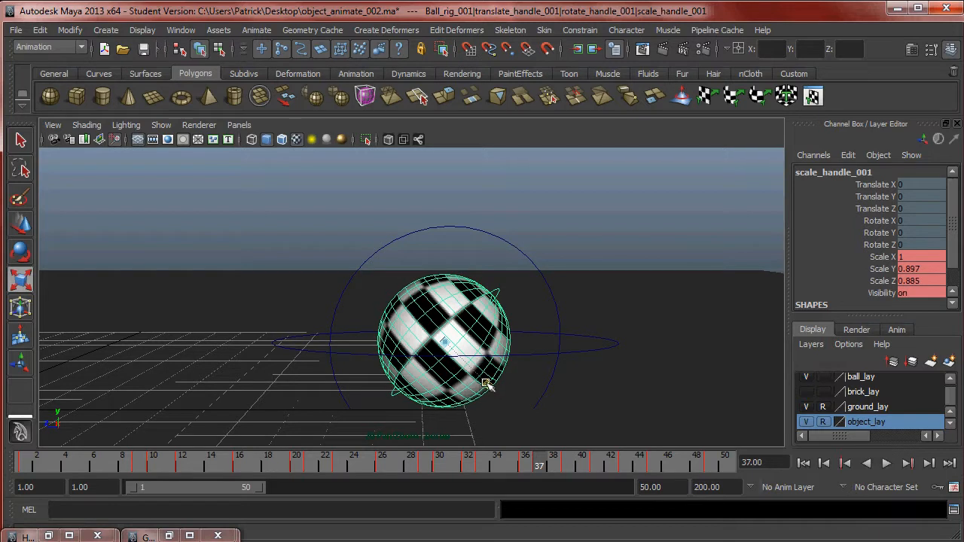
{"action": "key", "text": "alt+v"}
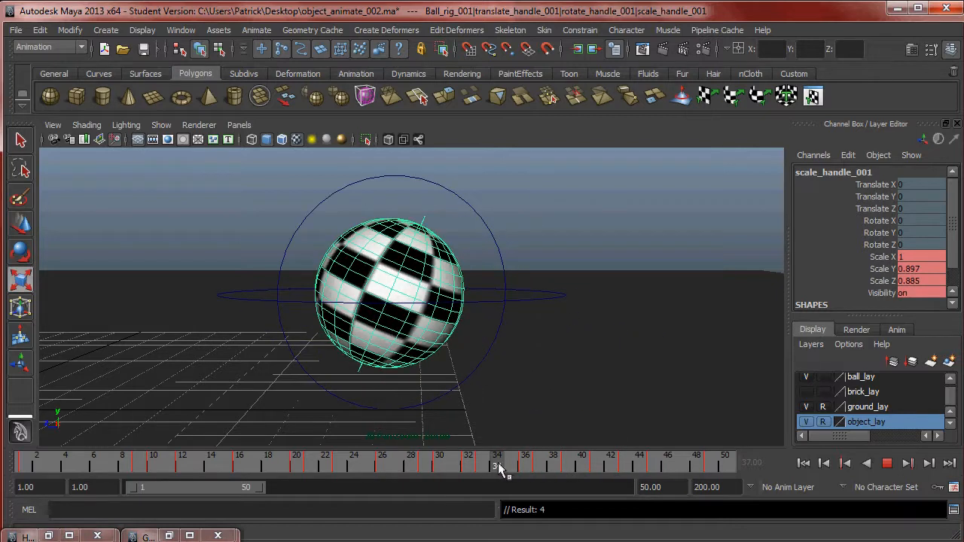
{"action": "key", "text": "alt+v"}
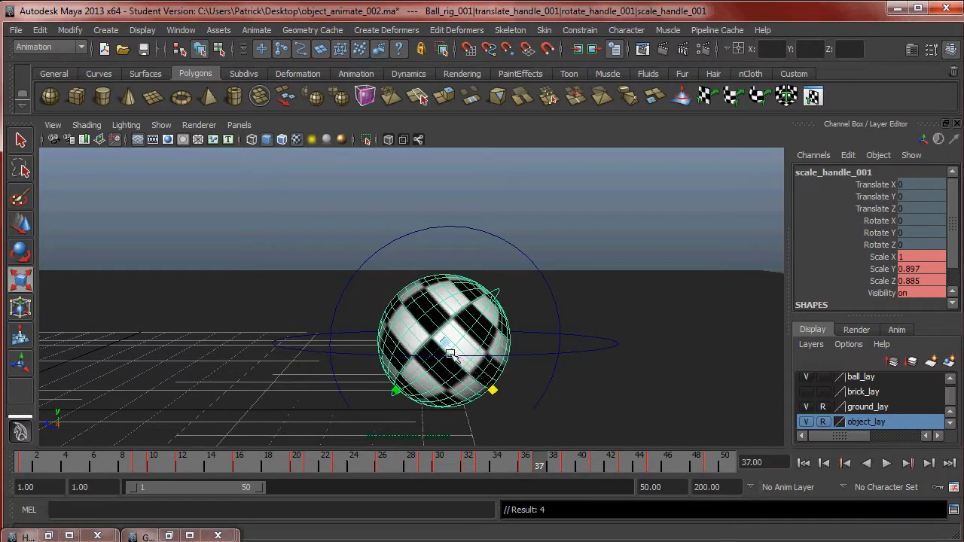
Key a lighter squash on the scale handle at frame 43 with Scale Y 0.975 and Scale Z 0.96.
{"action": "key", "text": "alt+v"}
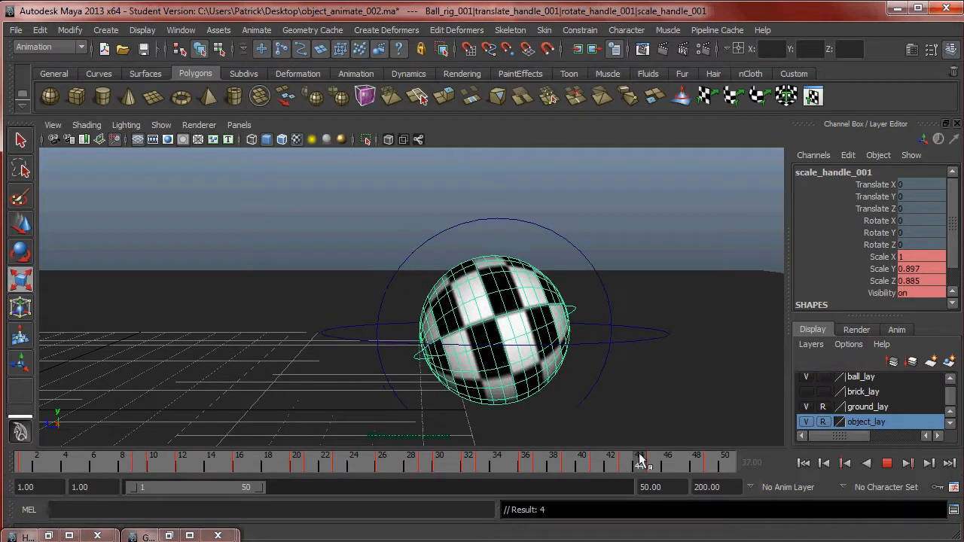
{"action": "mouse_move", "coordinate": [641, 470]}
{"action": "left_mouse_down"}
{"action": "mouse_move", "coordinate": [619, 468]}
{"action": "mouse_move", "coordinate": [677, 463]}
{"action": "mouse_move", "coordinate": [624, 467]}
{"action": "left_mouse_up"}
{"action": "left_click_drag", "start_coordinate": [513, 399], "coordinate": [512, 396]}
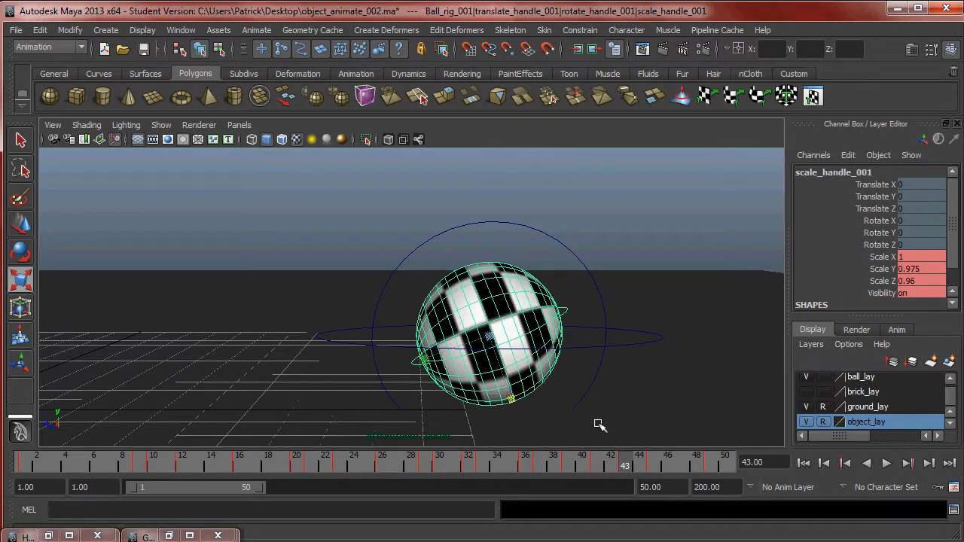
{"action": "key", "text": "alt+v"}
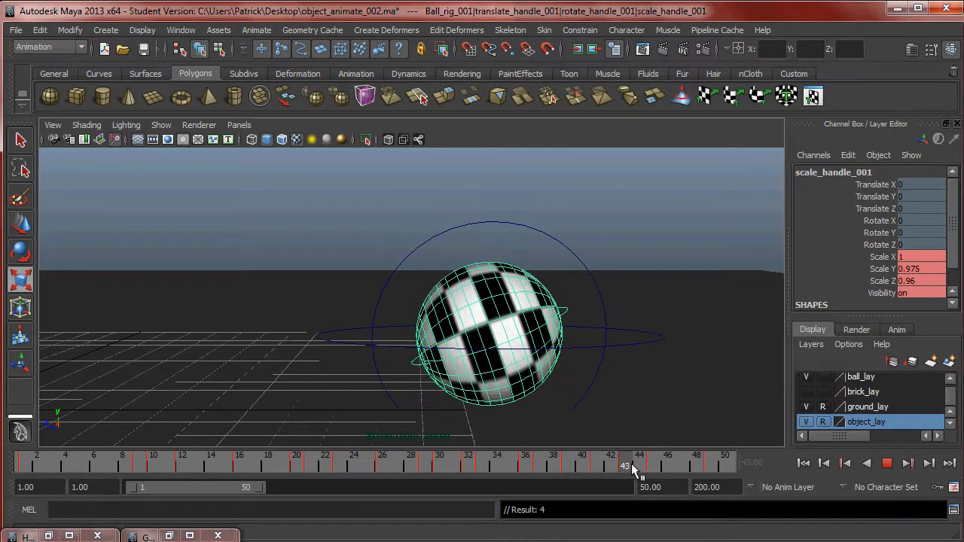
Review the squashes across the whole bounce by scrubbing through to frame 50 in a wider view.
{"action": "left_click_drag", "start_coordinate": [675, 463], "coordinate": [240, 469]}
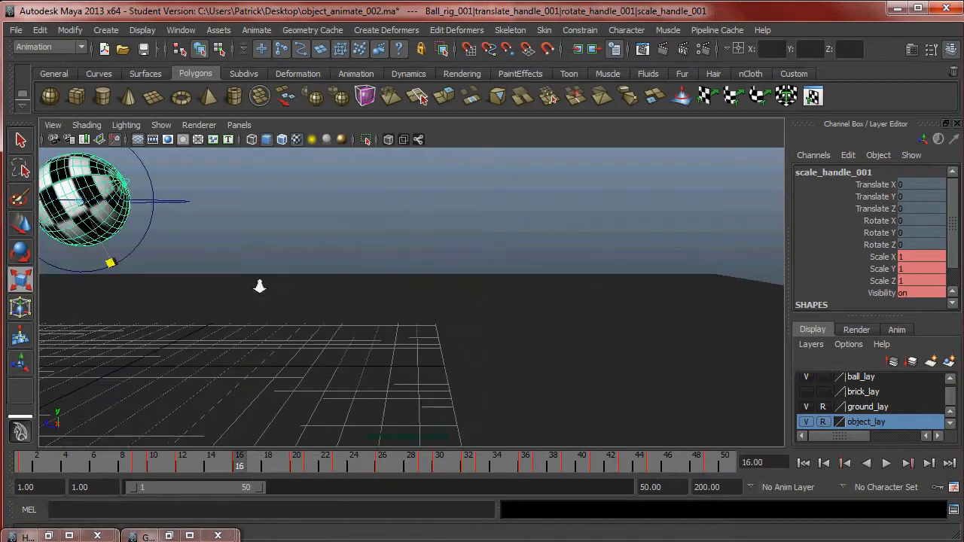
{"action": "right_click_drag", "start_coordinate": [473, 292], "coordinate": [301, 290], "text": "alt"}
{"action": "middle_click_drag", "start_coordinate": [301, 290], "coordinate": [432, 280], "text": "alt"}
{"action": "right_click_drag", "start_coordinate": [432, 281], "coordinate": [425, 313], "text": "alt"}
{"action": "middle_click_drag", "start_coordinate": [425, 313], "coordinate": [395, 383], "text": "alt"}
{"action": "key", "text": "alt+v"}
{"action": "mouse_move", "coordinate": [95, 456]}
{"action": "left_mouse_down"}
{"action": "mouse_move", "coordinate": [169, 455]}
{"action": "mouse_move", "coordinate": [265, 435]}
{"action": "mouse_move", "coordinate": [394, 450]}
{"action": "mouse_move", "coordinate": [742, 429]}
{"action": "left_mouse_up"}
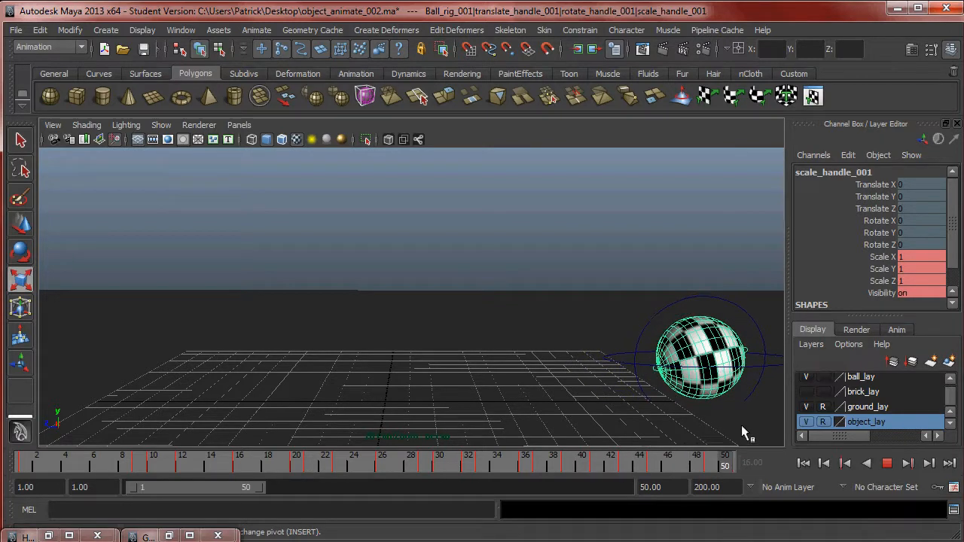
Deselect the rig and play back the bounce from frame 1 at an angled perspective.
{"action": "right_click_drag", "start_coordinate": [618, 320], "coordinate": [526, 299], "text": "alt"}
{"action": "left_click", "coordinate": [638, 243]}
{"action": "left_click_drag", "start_coordinate": [527, 299], "coordinate": [634, 293], "text": "alt"}
{"action": "left_click_drag", "start_coordinate": [440, 463], "coordinate": [25, 463]}
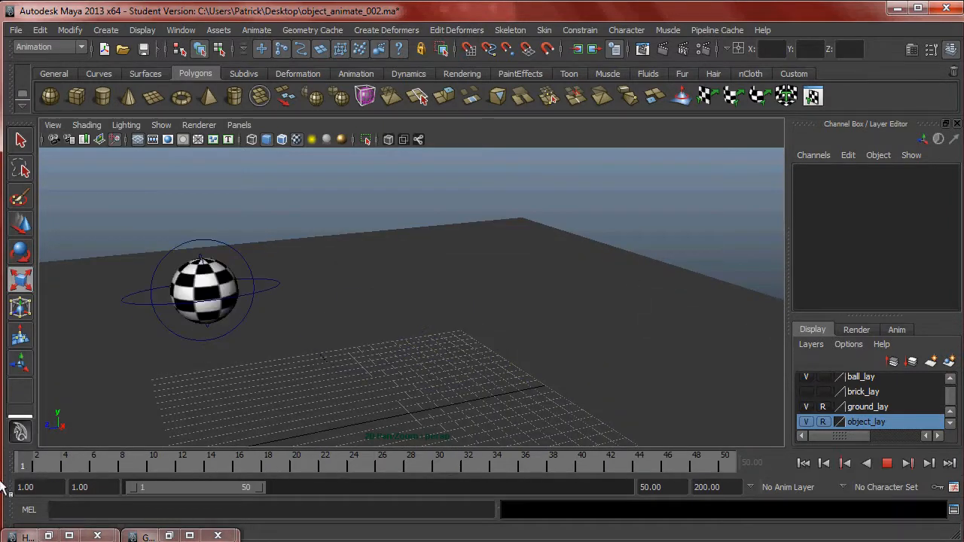
{"action": "left_click", "coordinate": [887, 464]}
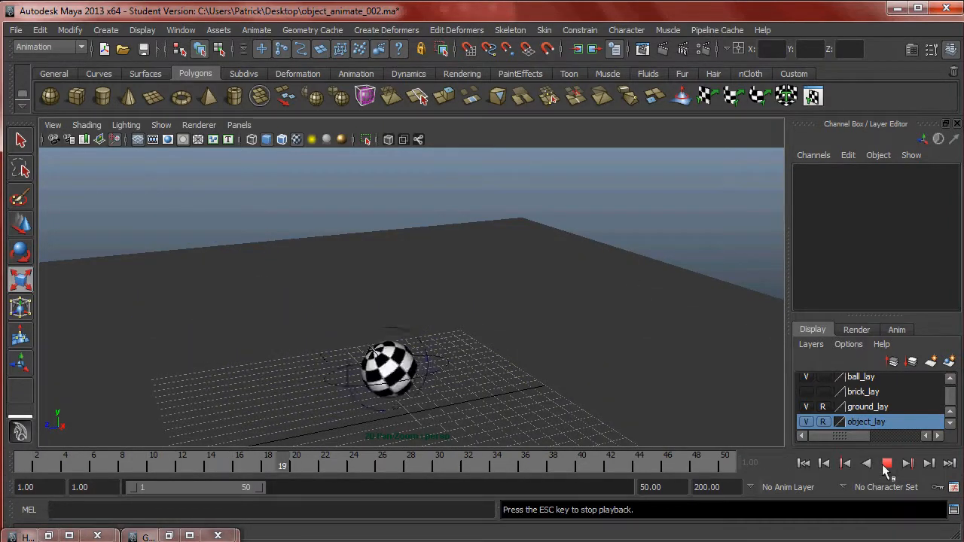
{"action": "middle_click_drag", "start_coordinate": [613, 383], "coordinate": [594, 330], "text": "alt"}
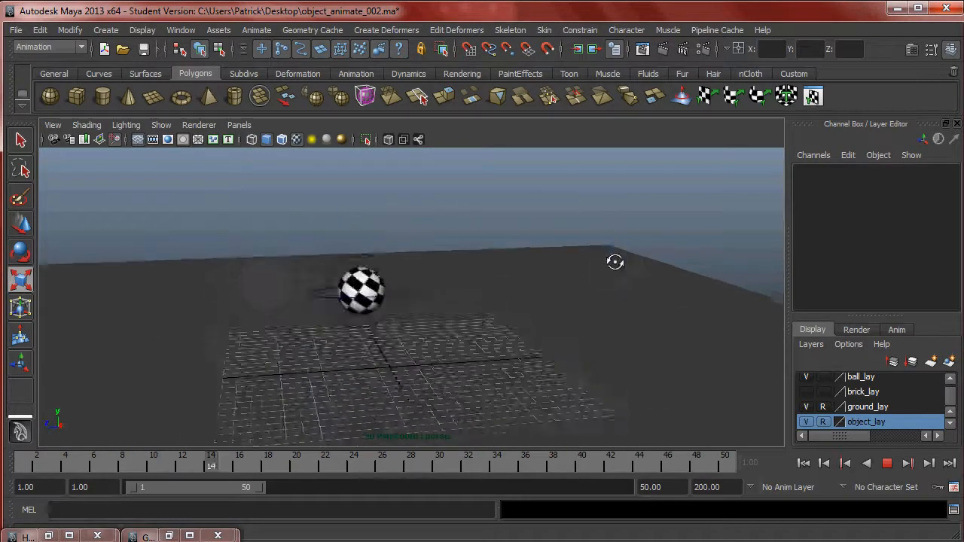
{"action": "left_click_drag", "start_coordinate": [614, 260], "coordinate": [619, 263], "text": "alt"}
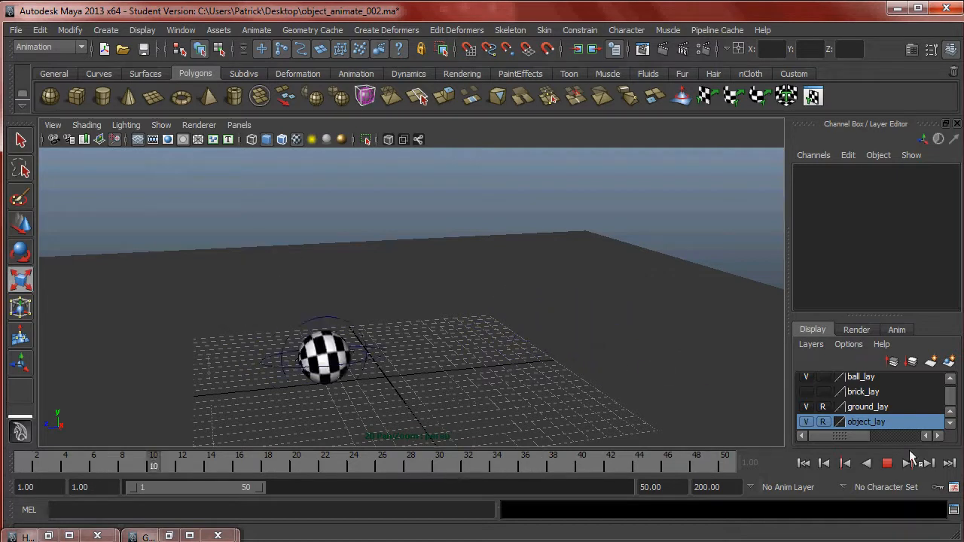
Soften the scale handle's squash keys to about 1.014, 0.989, 0.973 at frame 43 and 1, 0.963, 0.967 at frame 37.
{"action": "left_click", "coordinate": [441, 324]}
{"action": "left_click_drag", "start_coordinate": [510, 457], "coordinate": [615, 461]}
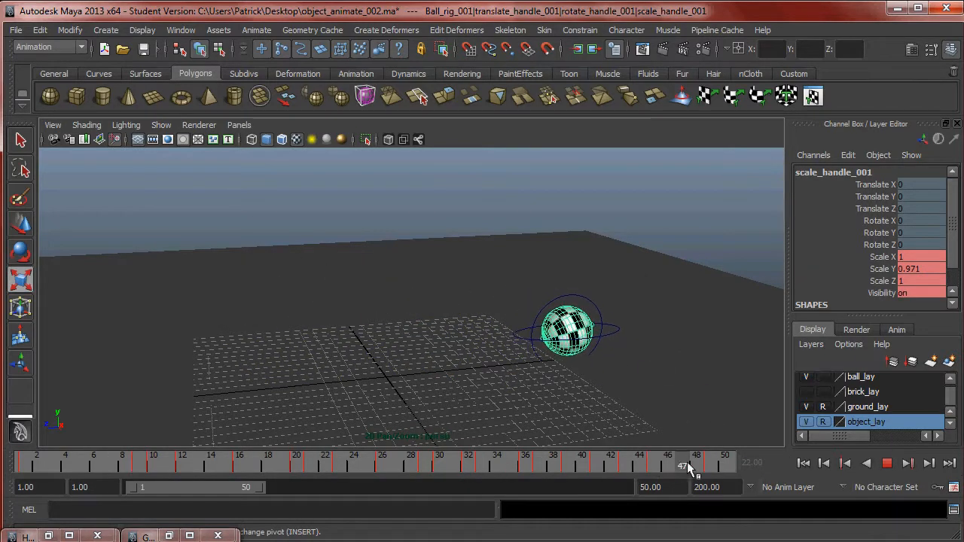
{"action": "left_click_drag", "start_coordinate": [725, 467], "coordinate": [634, 469]}
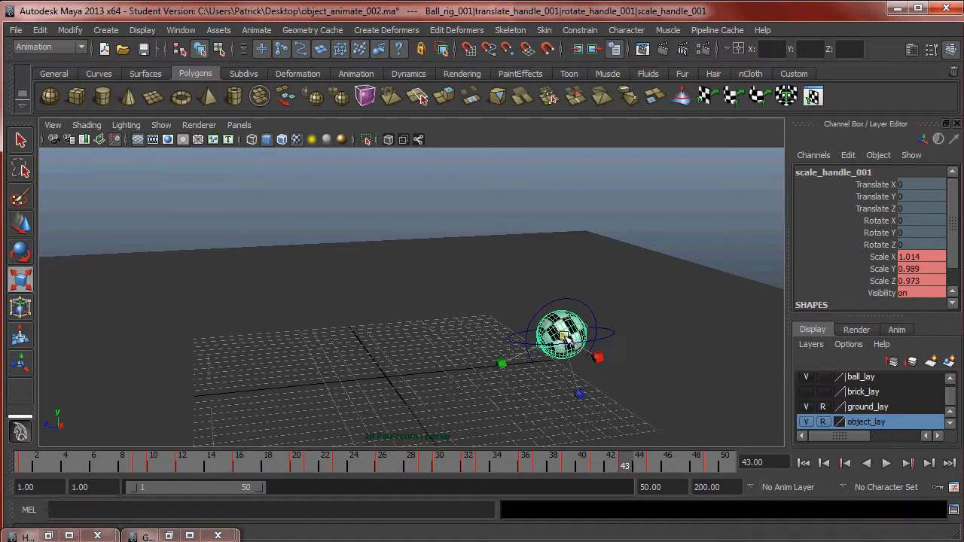
{"action": "key", "text": "alt+v"}
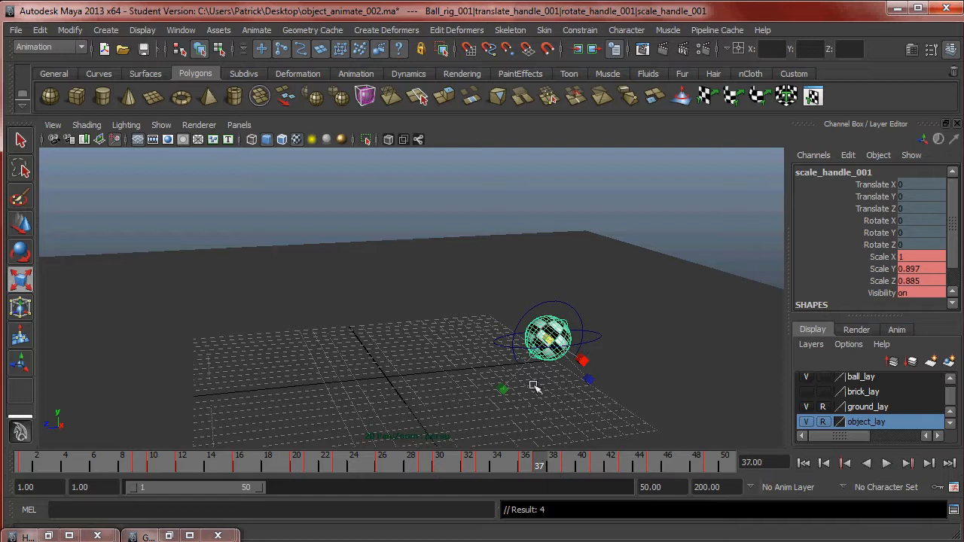
{"action": "left_click_drag", "start_coordinate": [503, 393], "coordinate": [501, 393]}
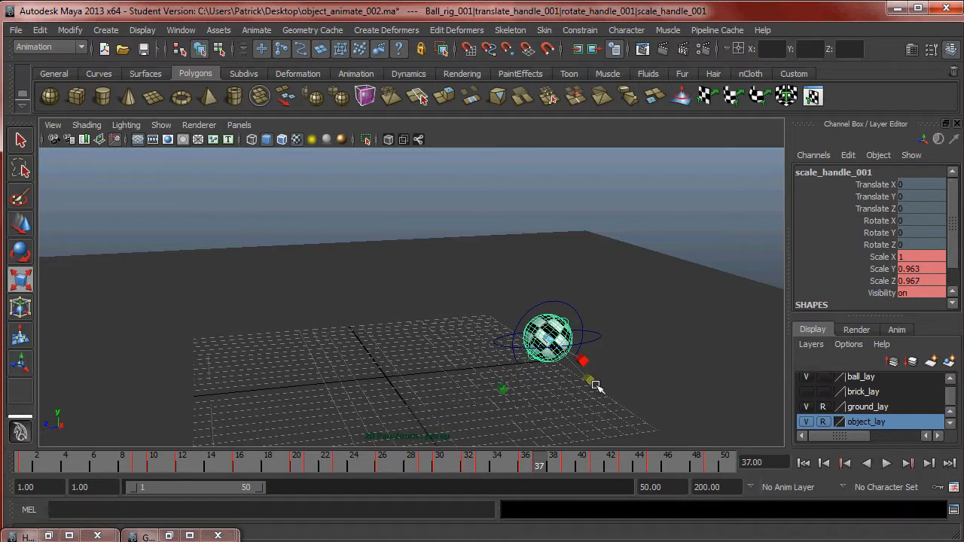
{"action": "left_click_drag", "start_coordinate": [543, 464], "coordinate": [461, 465]}
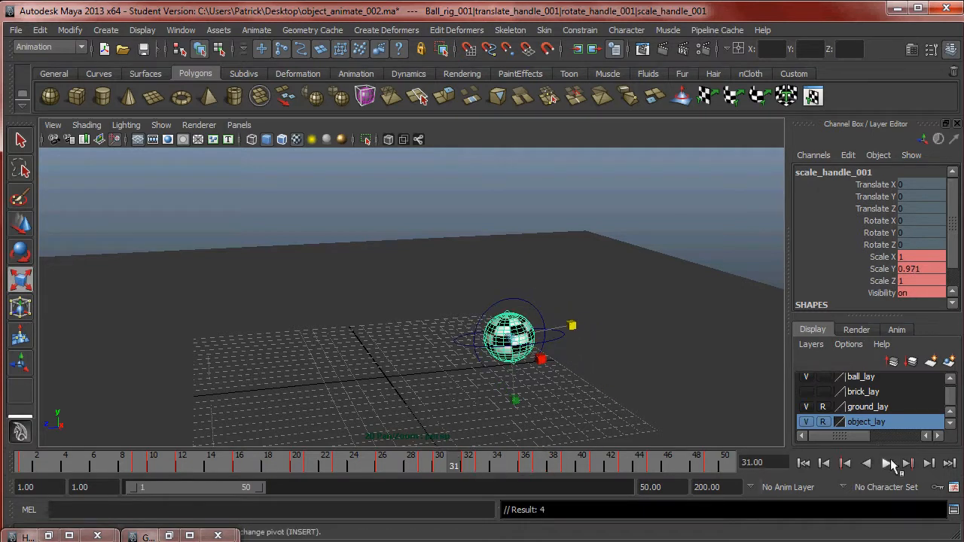
Play back the softened bounce with the rig deselected and stop playback at frame 4.
{"action": "left_click", "coordinate": [889, 463]}
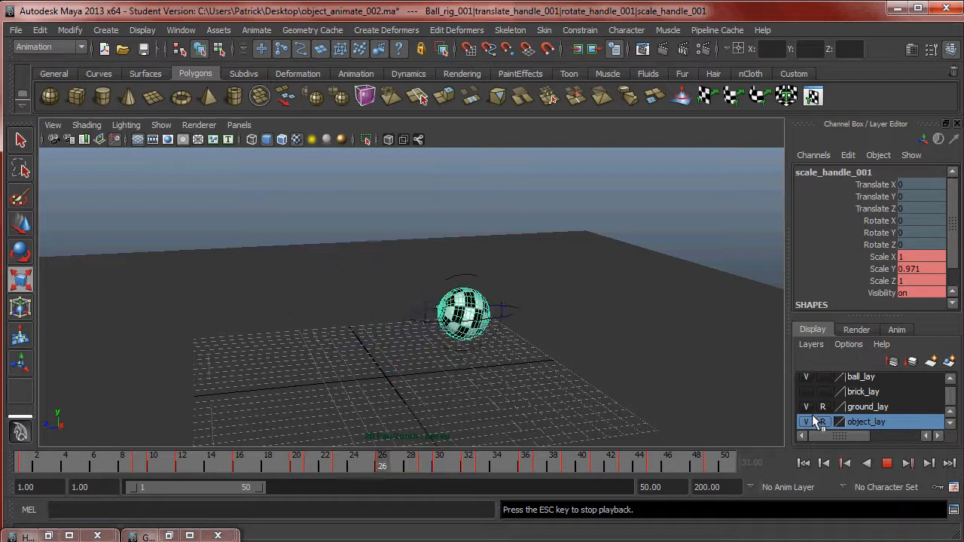
{"action": "left_click_drag", "start_coordinate": [677, 332], "coordinate": [655, 291], "text": "alt"}
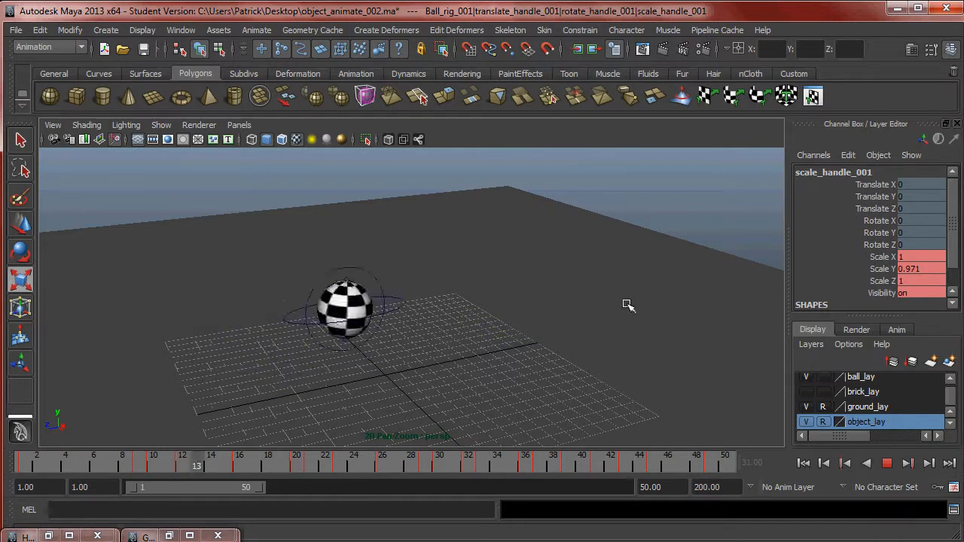
{"action": "left_click", "coordinate": [888, 463]}
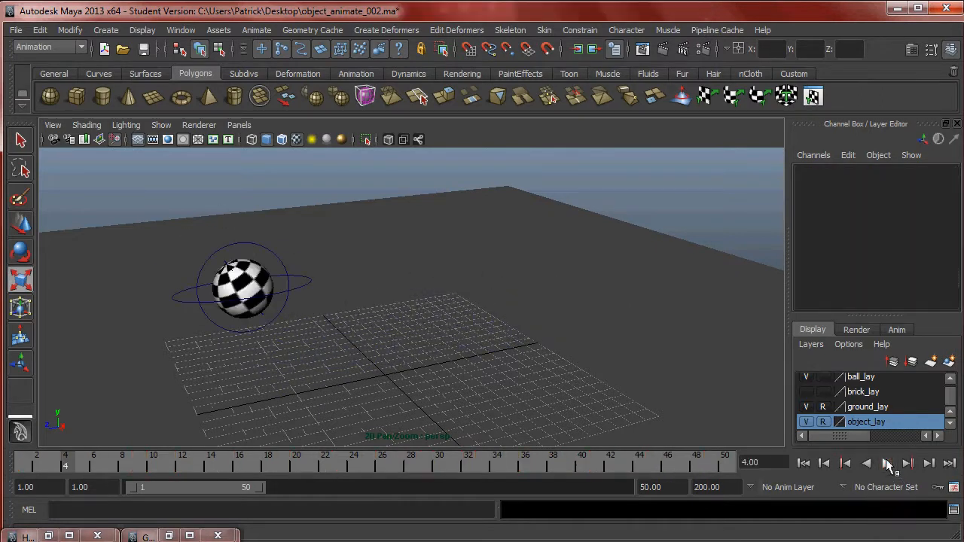